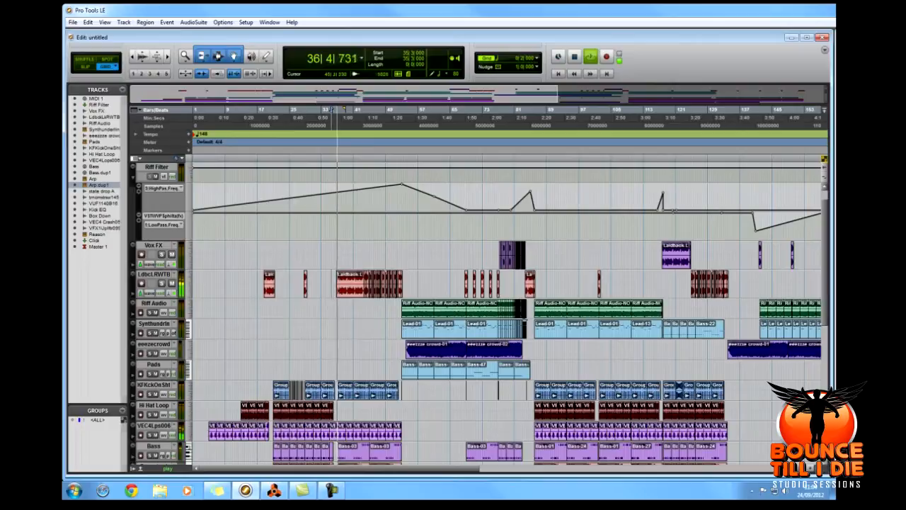
Stop playback and look through the arrangement's tracks from MIDI 1 down to the Reason track.
scroll(479, 314, "down", 3)
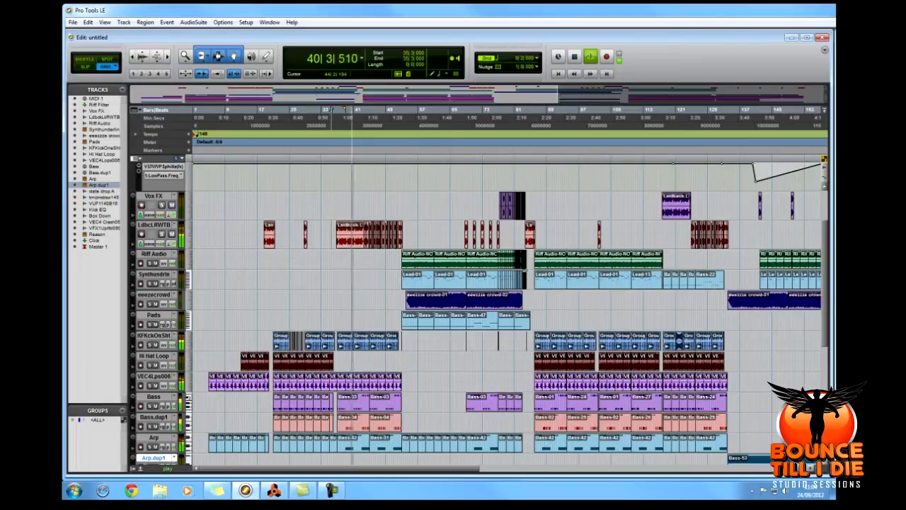
key("space")
left_click(369, 111)
scroll(369, 113, "down", 8)
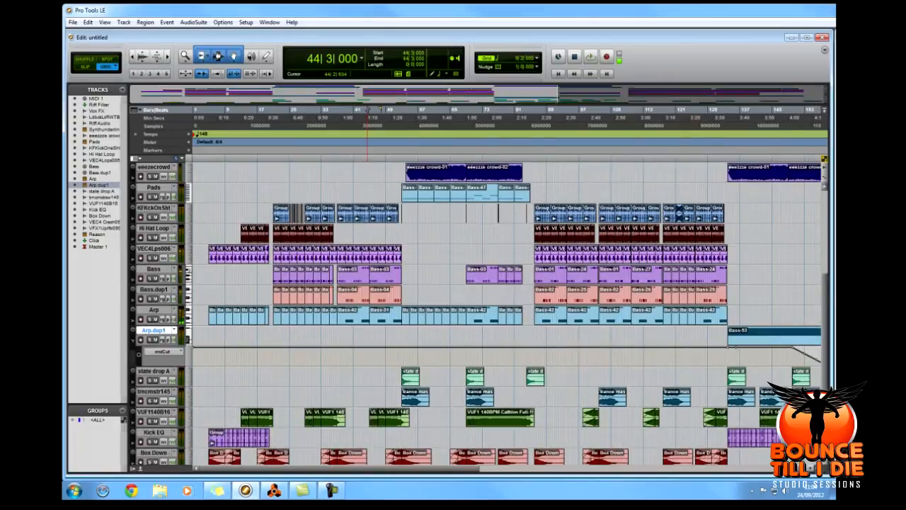
scroll(369, 111, "down", 2)
scroll(369, 112, "up", 10)
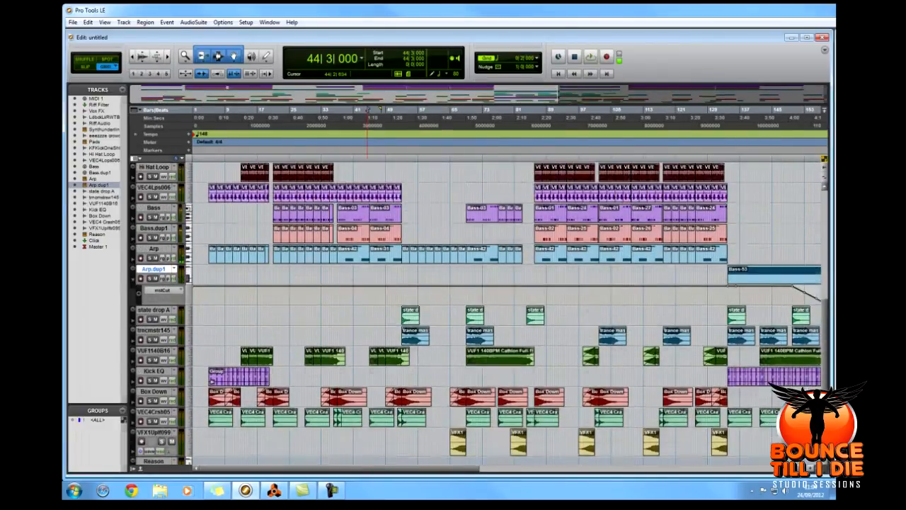
scroll(369, 112, "up", 3)
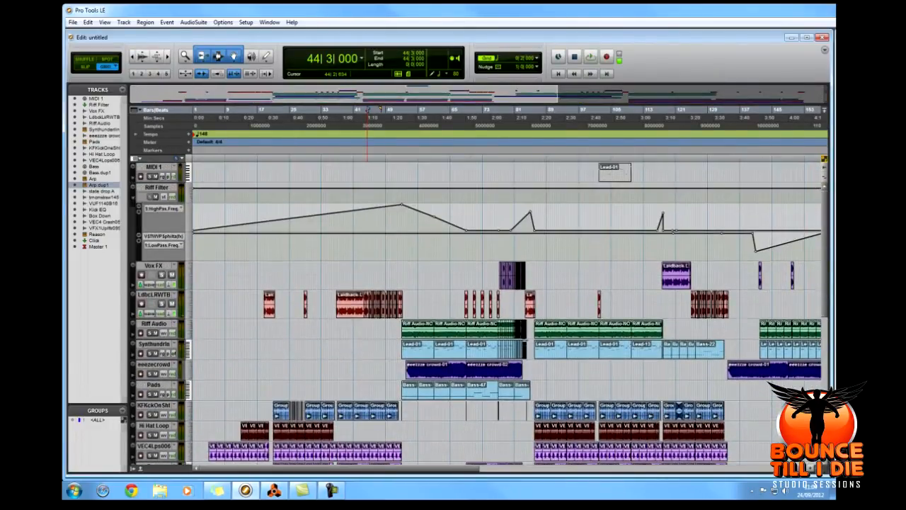
scroll(368, 111, "down", 3)
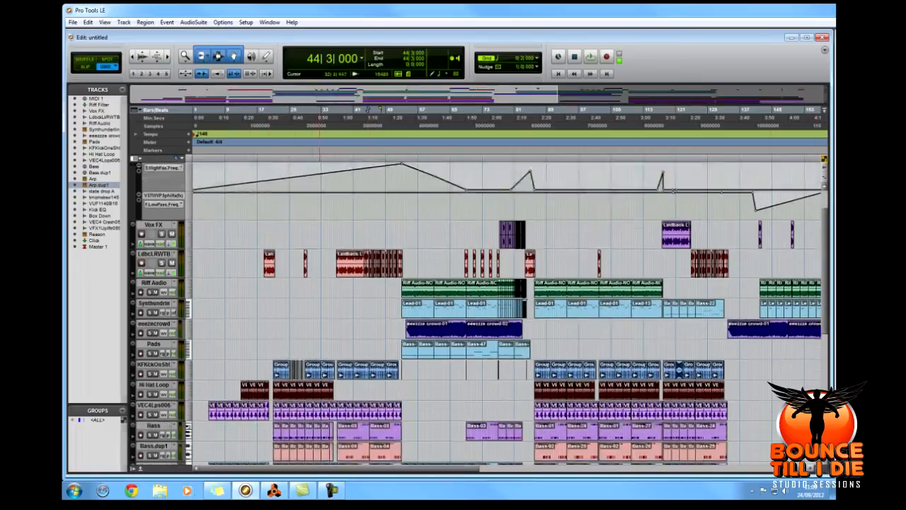
scroll(369, 112, "down", 4)
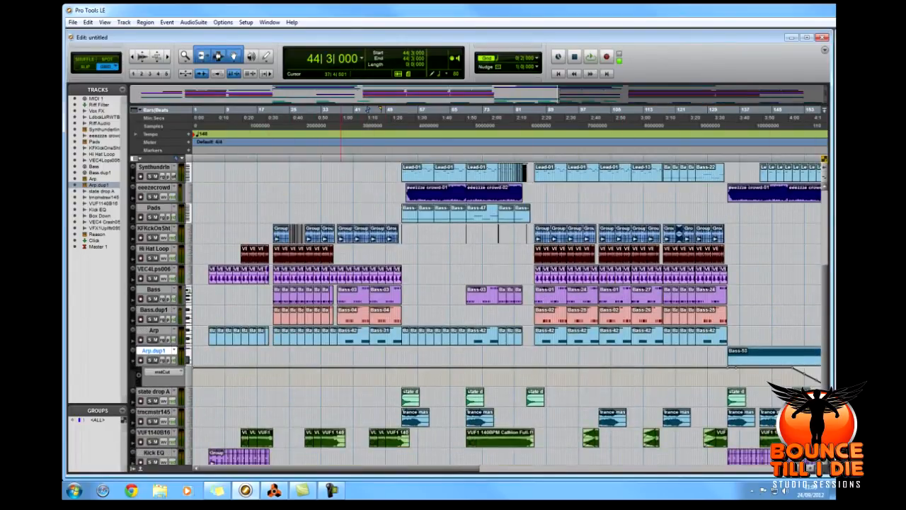
scroll(369, 111, "down", 3)
scroll(368, 111, "up", 10)
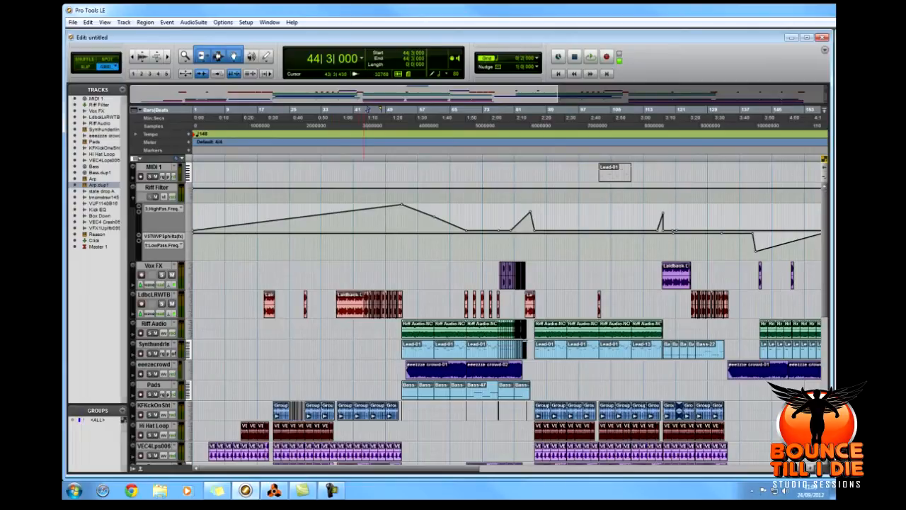
scroll(365, 311, "down", 3)
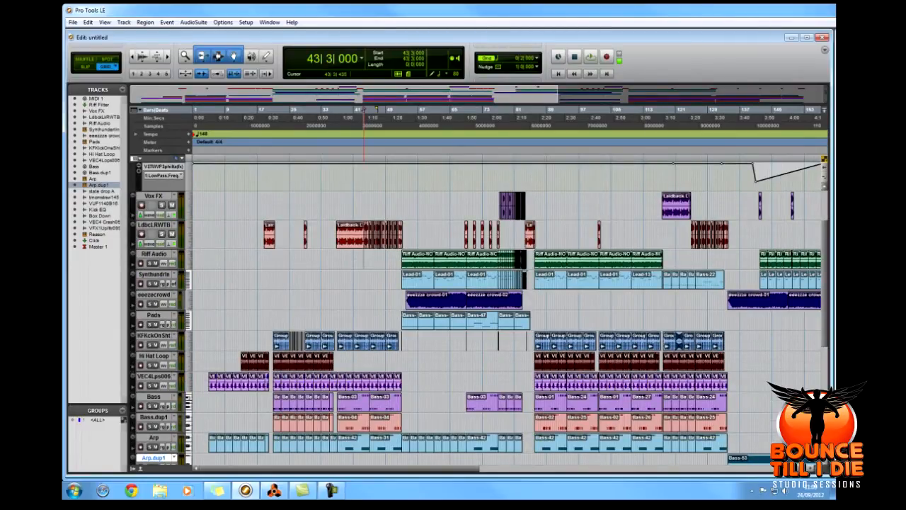
left_click(359, 280)
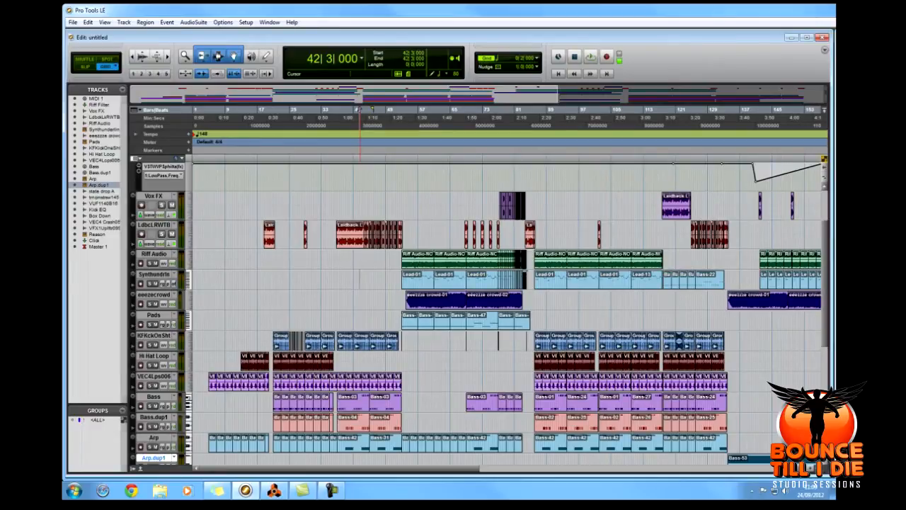
scroll(480, 314, "down", 5)
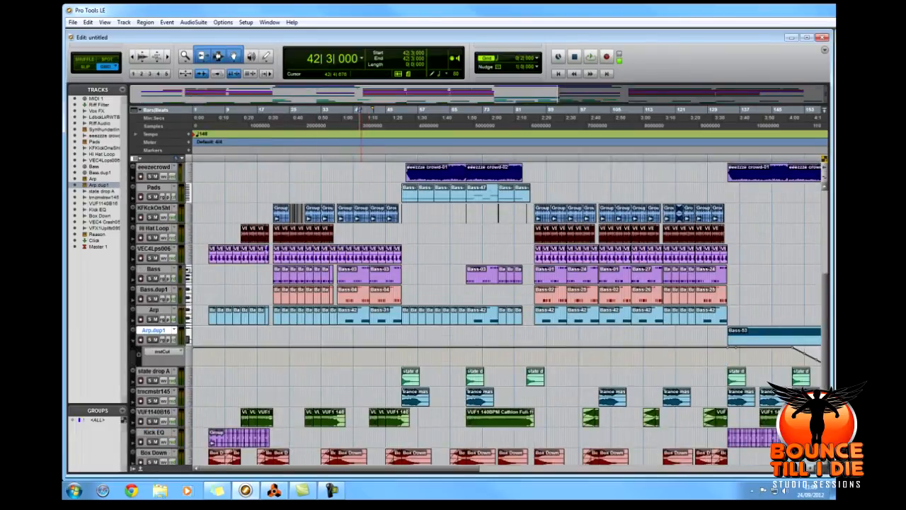
scroll(480, 314, "up", 10)
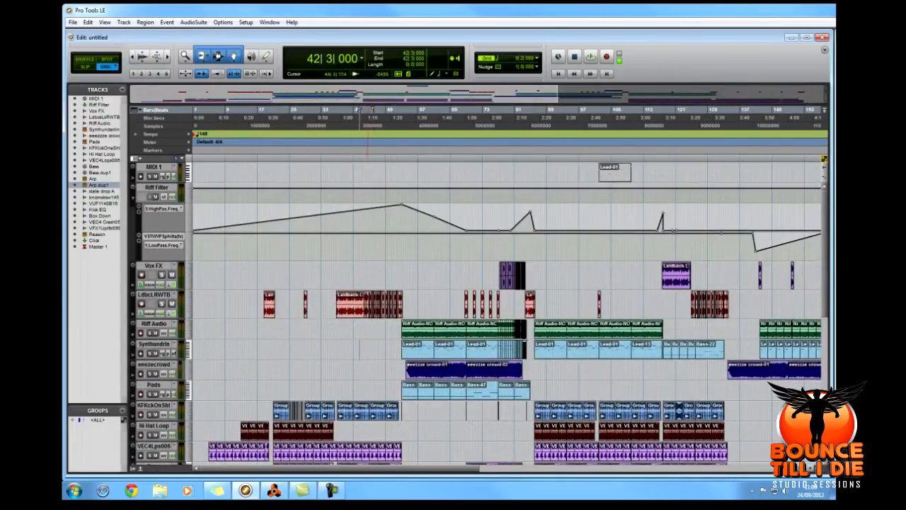
Place the edit cursor at bar 38 and solo the KFKckOnSht kick track.
scroll(479, 313, "down", 5)
left_click(341, 263)
left_click(149, 288)
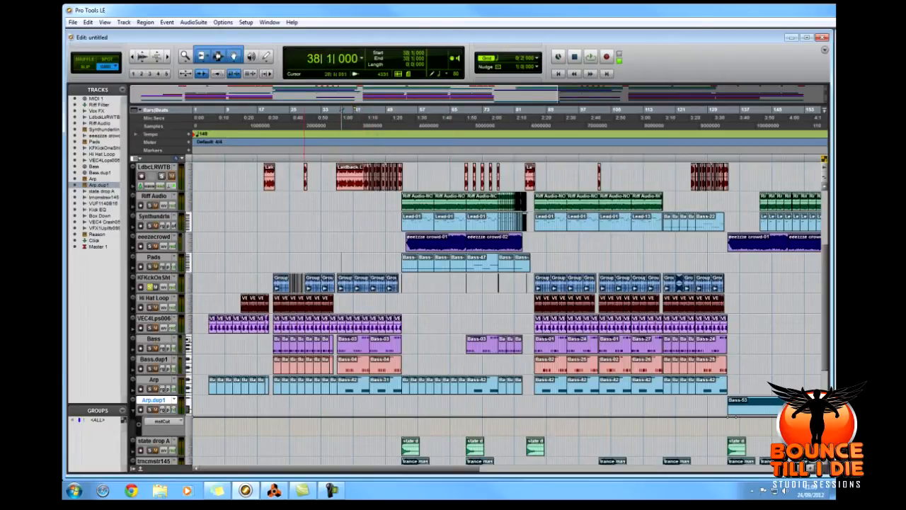
Audition the soloed kick track twice from bar 37, where its Group-02 region starts, stopping playback after each pass.
scroll(357, 304, "down", 1)
key("t")
key("t")
key("t")
key("t")
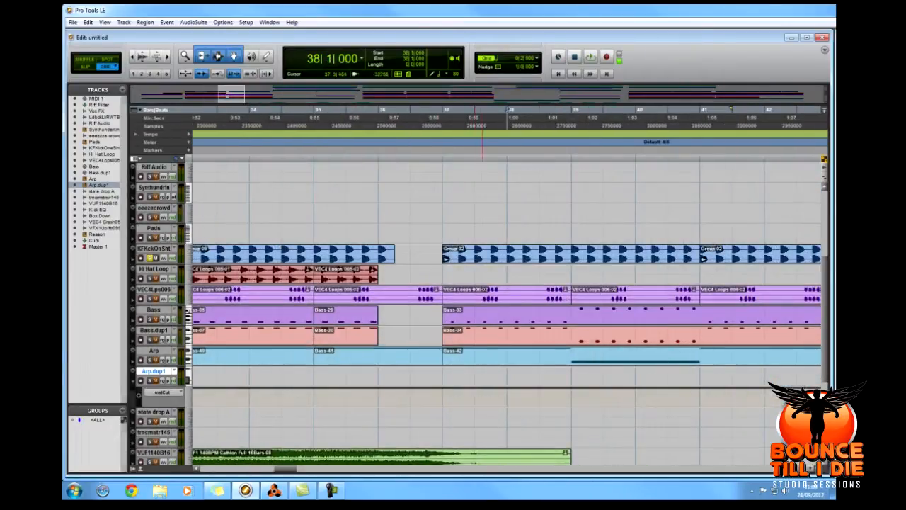
left_click(452, 266)
key("space")
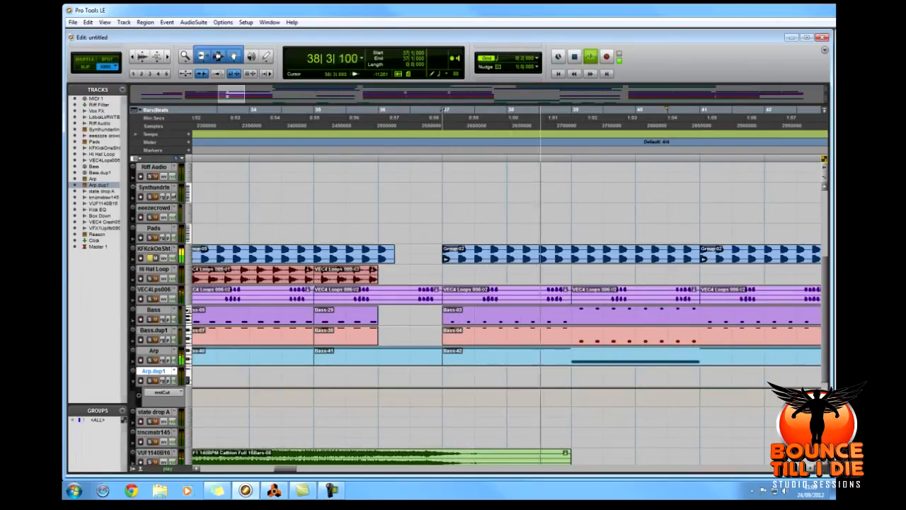
key("space")
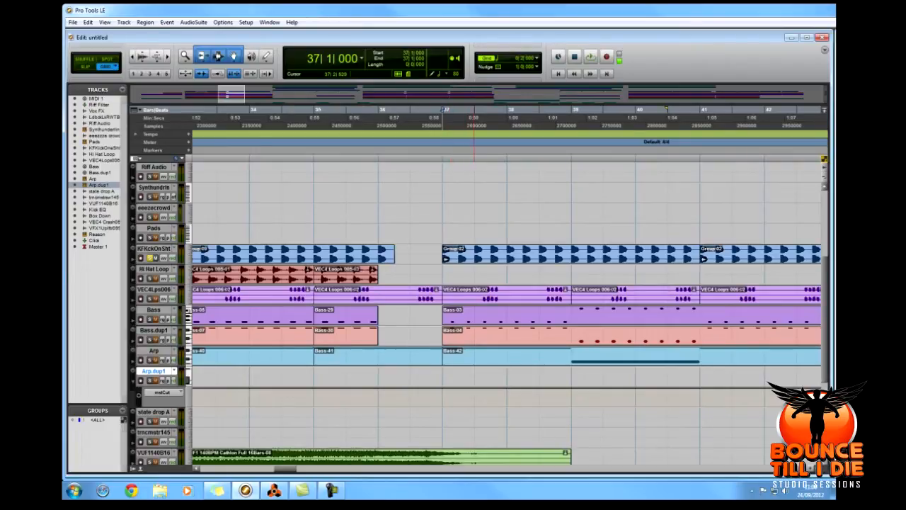
key("space")
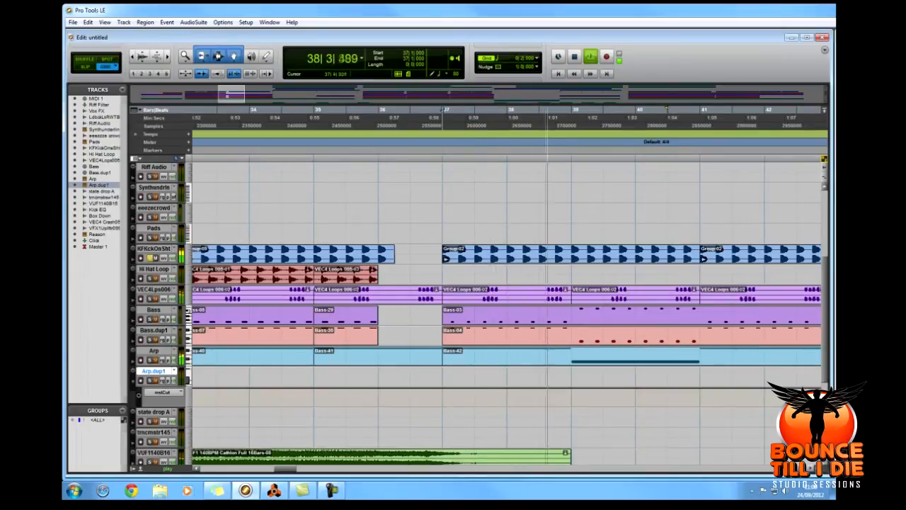
key("space")
Play the section from bar 29 with the Hi Hat Loop track soloed, and stop playback.
scroll(481, 283, "down", 1)
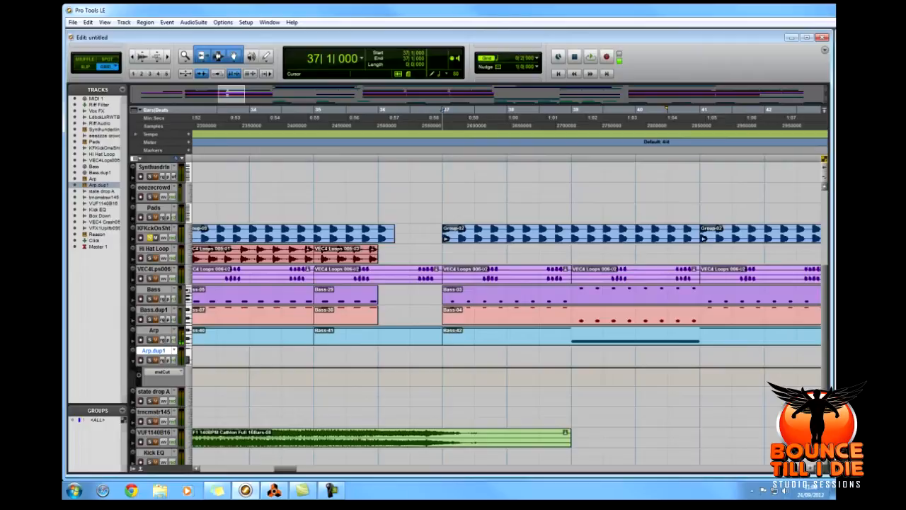
key("r")
scroll(507, 284, "left", 3)
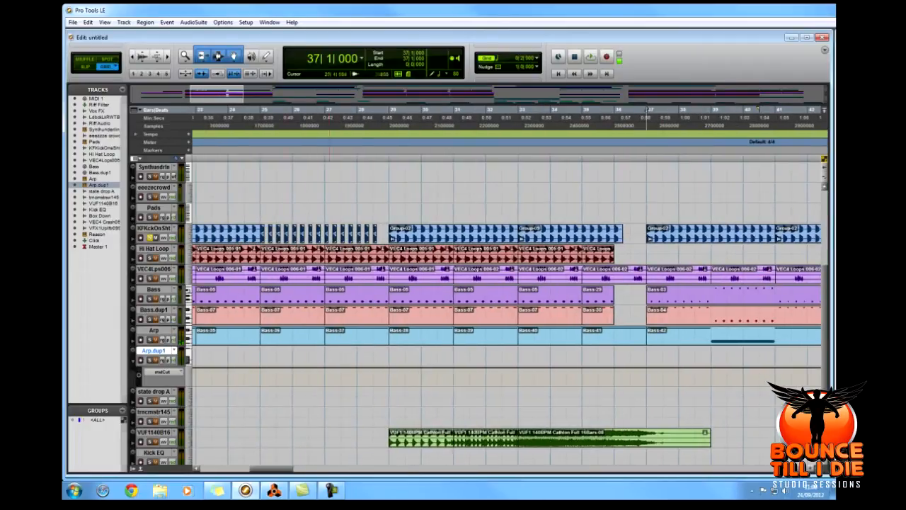
left_click(390, 113)
key("space")
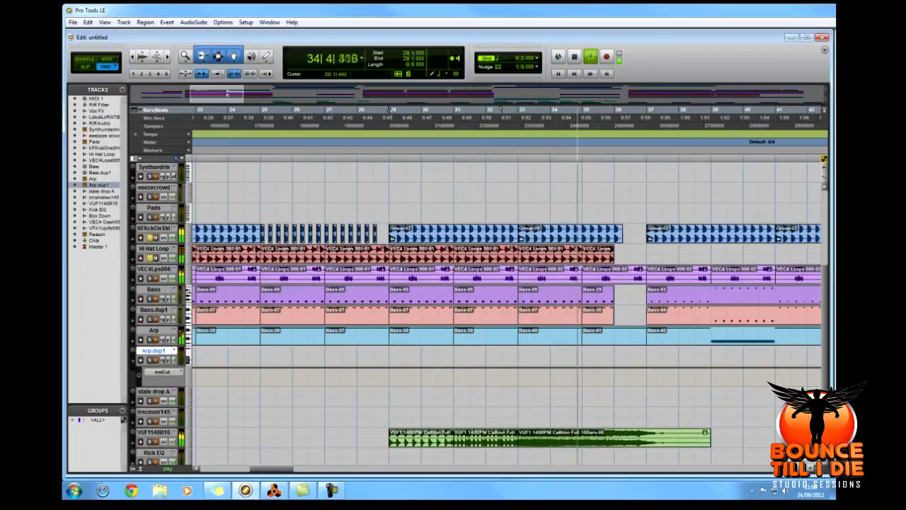
key("space")
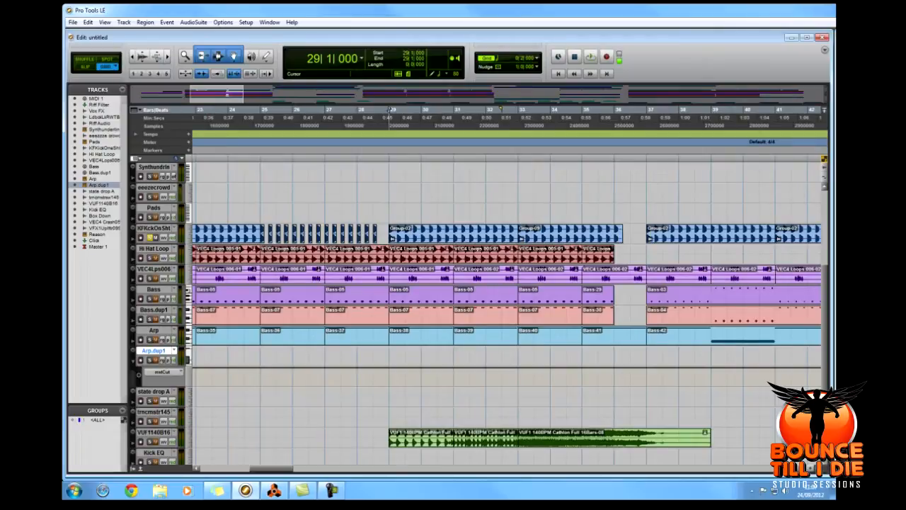
Play twice from 27|3|000 with the VEC4Lps006 loop soloed, combining it with the kick and hi-hat on the second pass.
left_click(341, 117)
key("space")
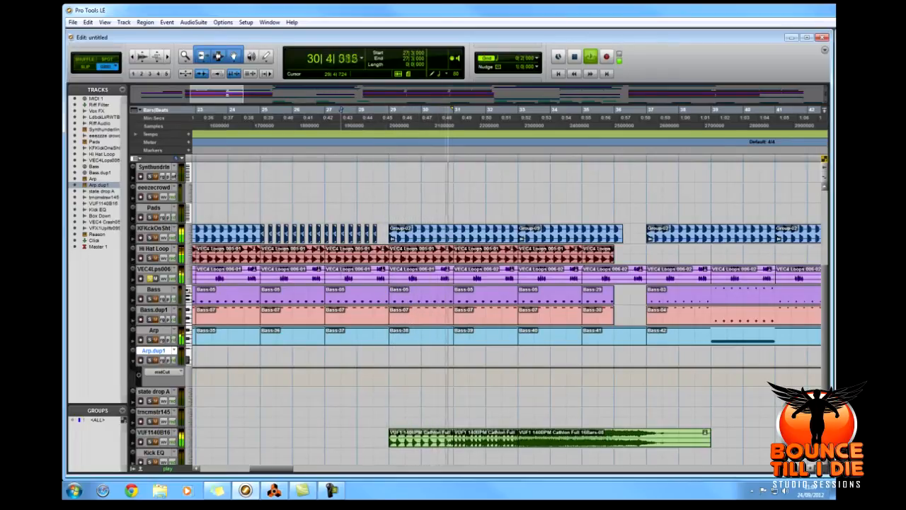
key("space")
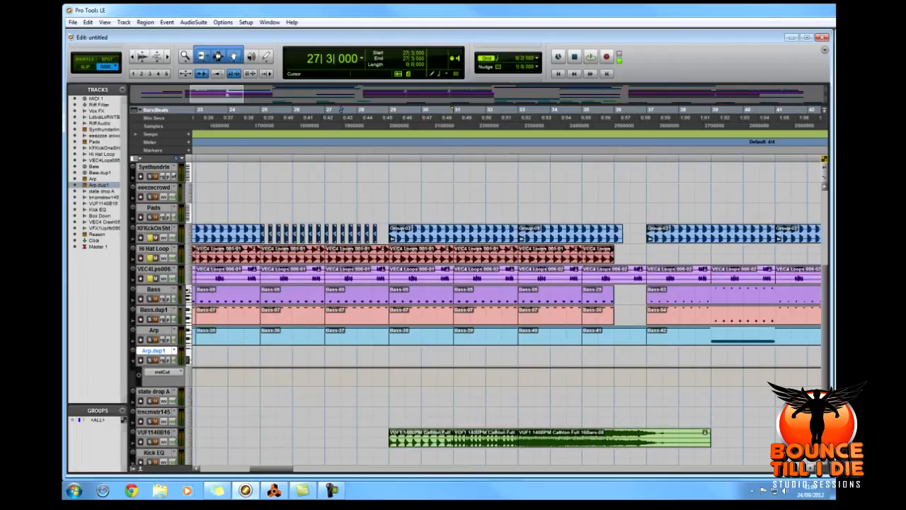
key("space")
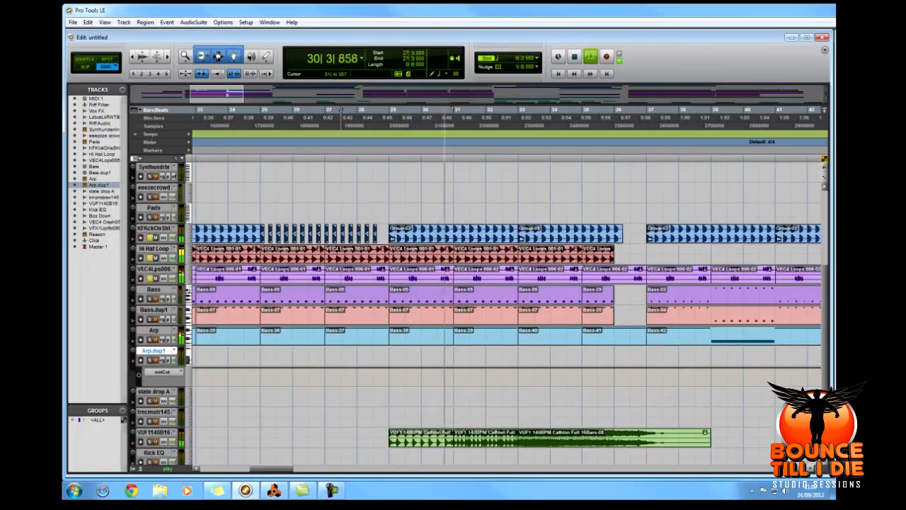
key("space")
Look over the vocal, effects and crash tracks, widening the view to the whole arrangement.
scroll(510, 312, "up", 3)
scroll(389, 311, "up", 1)
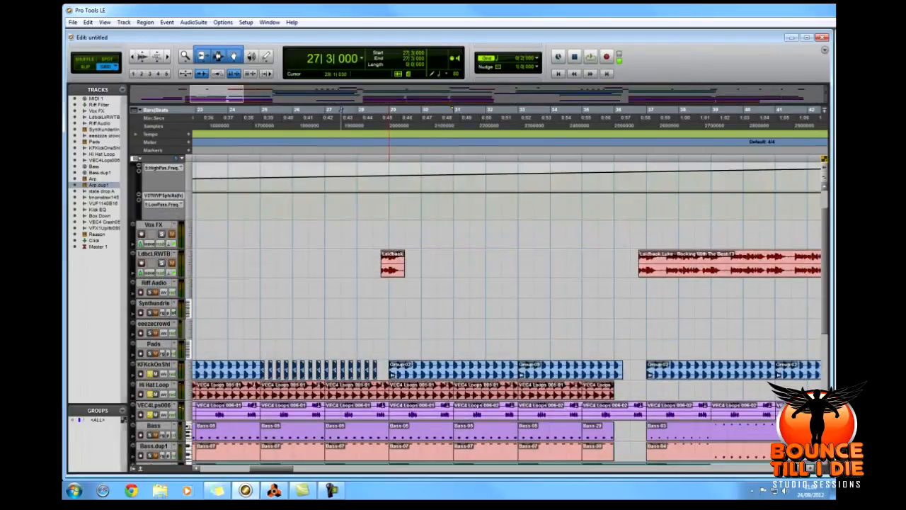
scroll(510, 312, "down", 6)
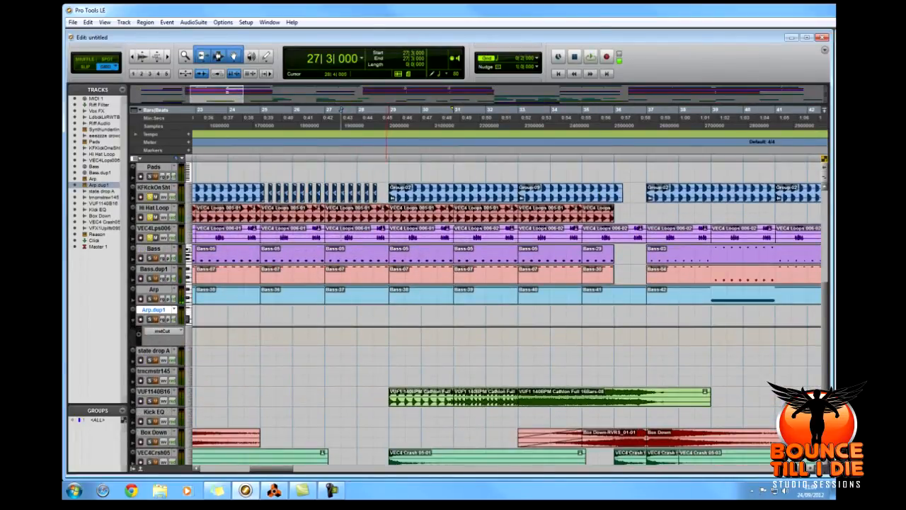
scroll(509, 312, "down", 3)
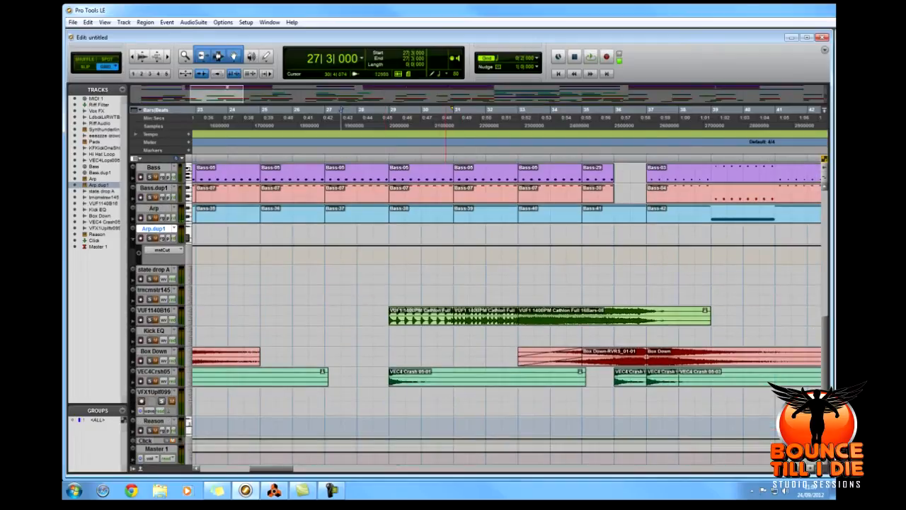
key("ctrl+[")
key("ctrl+[")
key("ctrl+[")
key("ctrl+[")
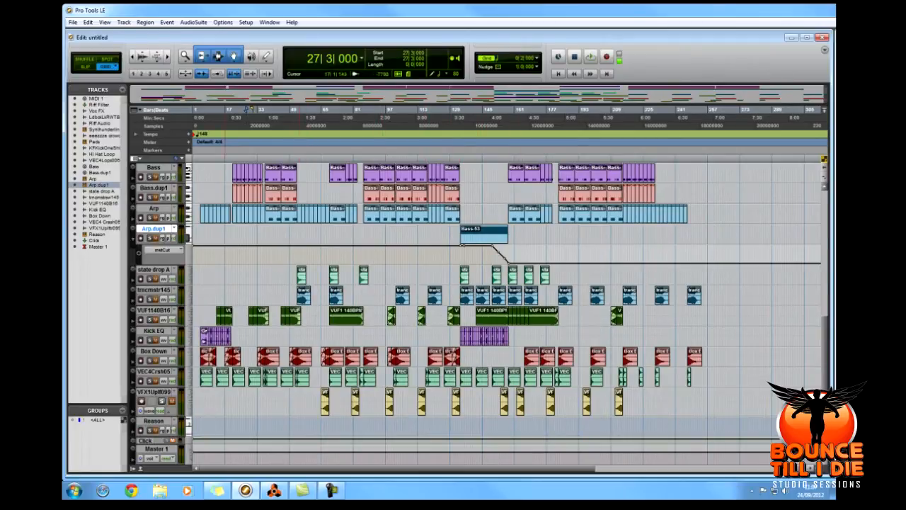
Audition the state drop A track solo from 52|3|000 and the trncmstr145 track solo from 52|1|000.
left_click(150, 279)
left_click(297, 275)
key("space")
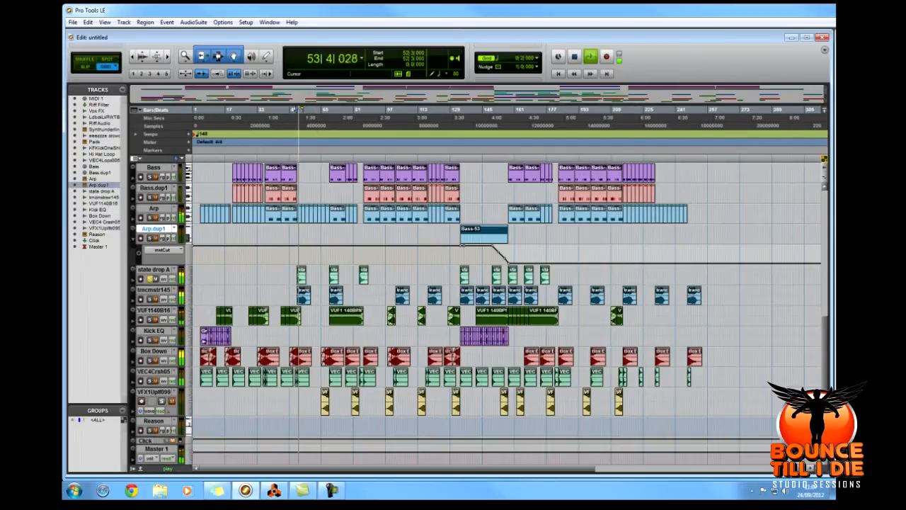
key("space")
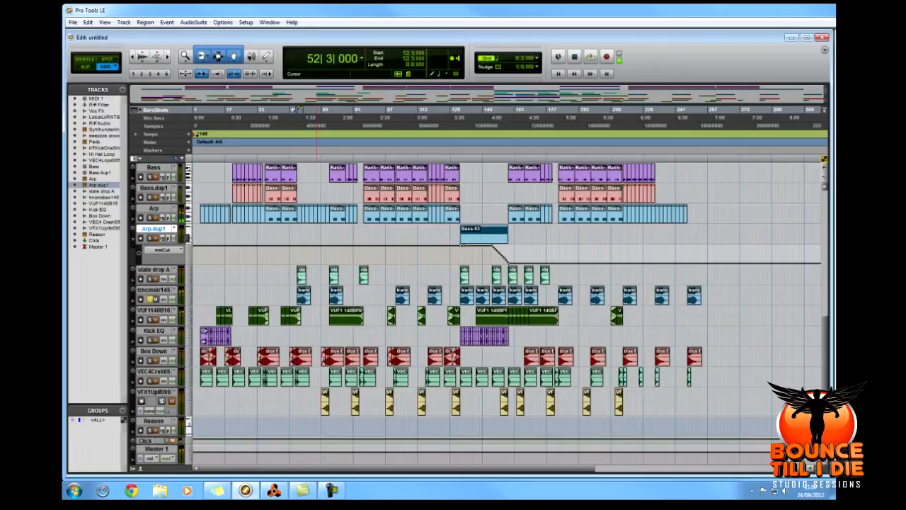
key("space")
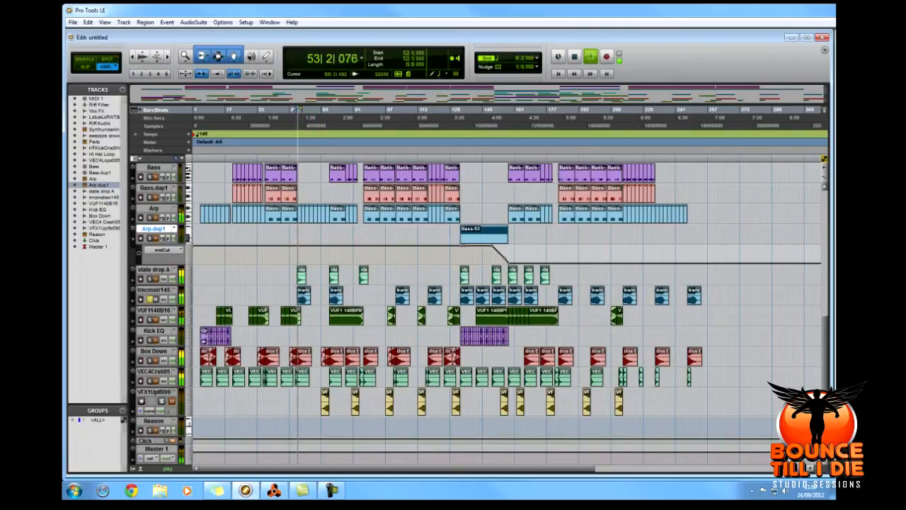
key("space")
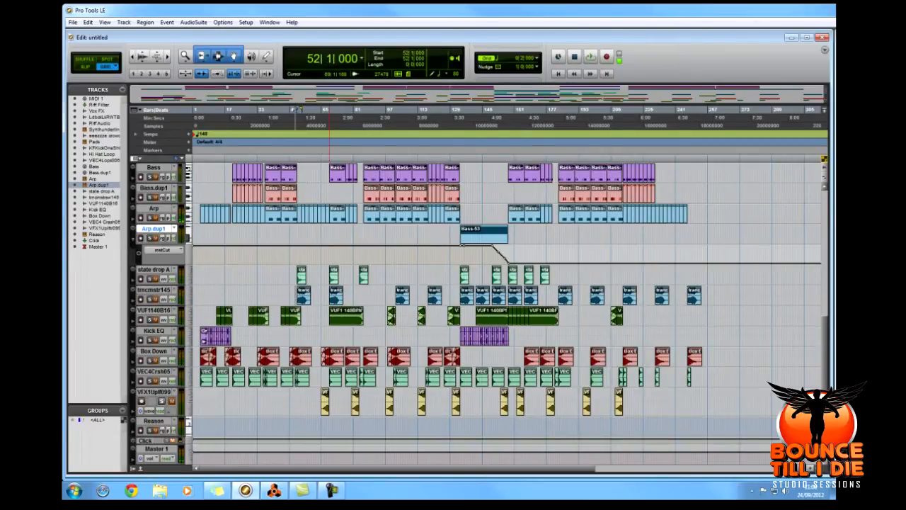
Solo the LdbcLRWTB vocal track and place the edit cursor at 39|3|000 within its first long phrase.
scroll(303, 290, "up", 5)
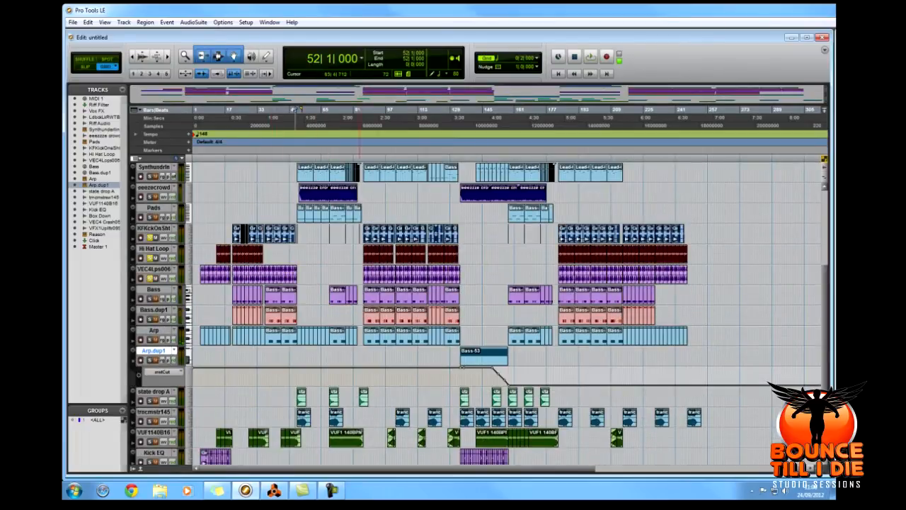
scroll(317, 284, "up", 5)
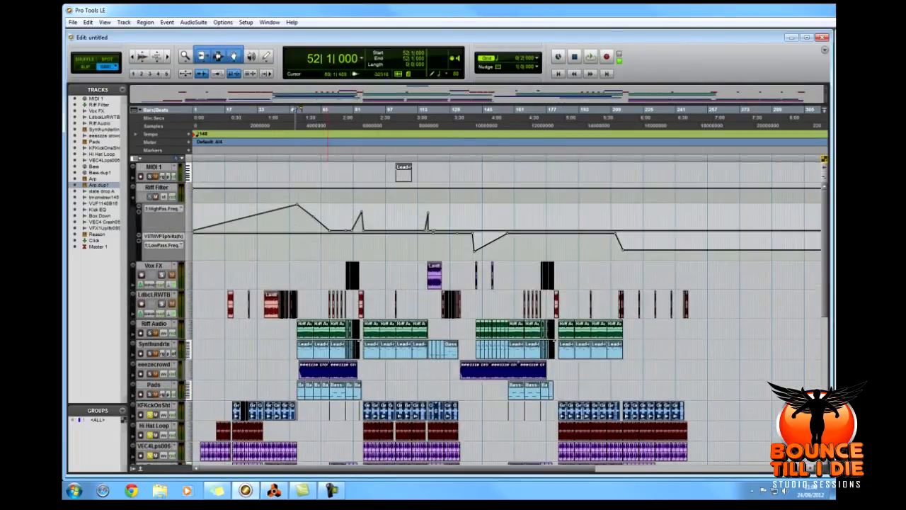
key("r")
key("r")
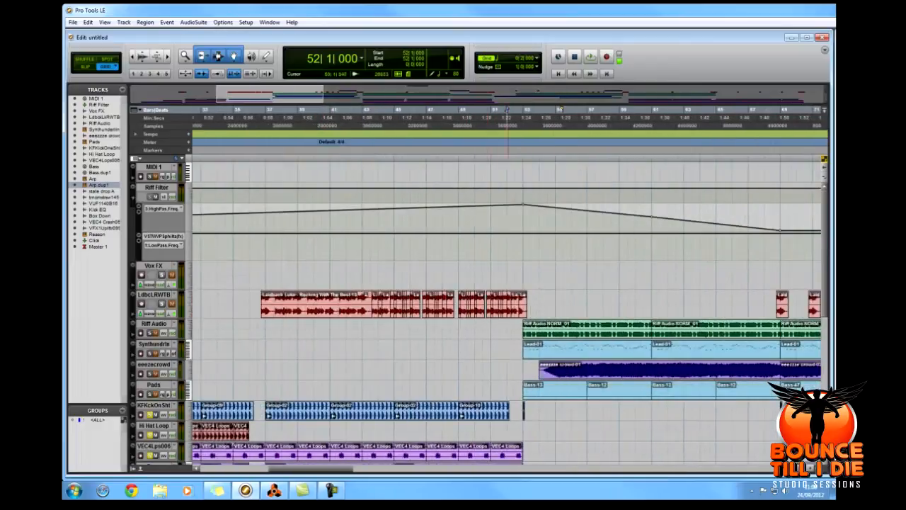
left_click(162, 303)
left_click(406, 112)
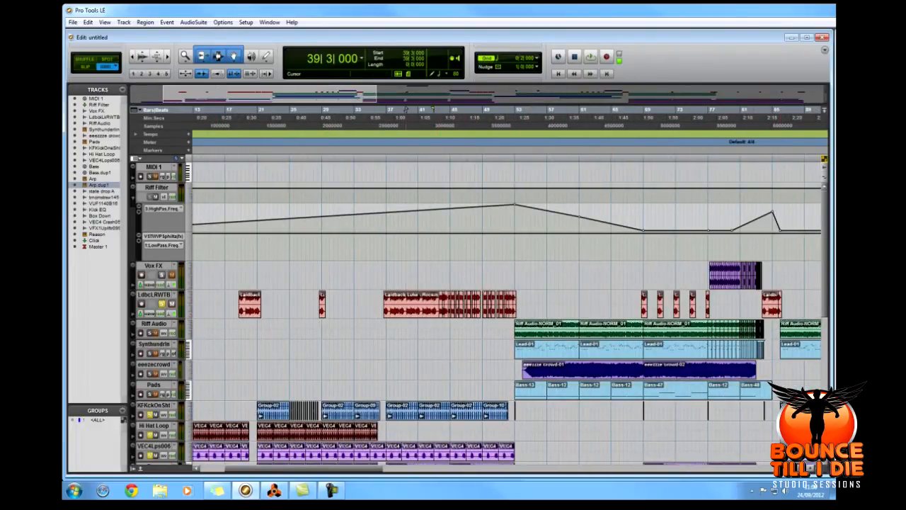
Audition the soloed LdbcLRWTB vocal through its first long phrase, playing from 39|1|000.
key("t")
key("t")
key("r")
key("r")
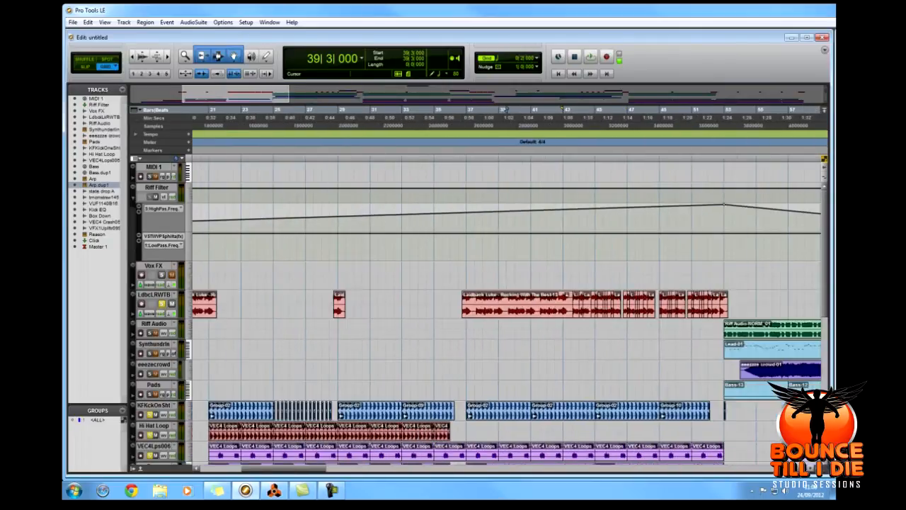
left_click_drag(273, 468, 326, 468)
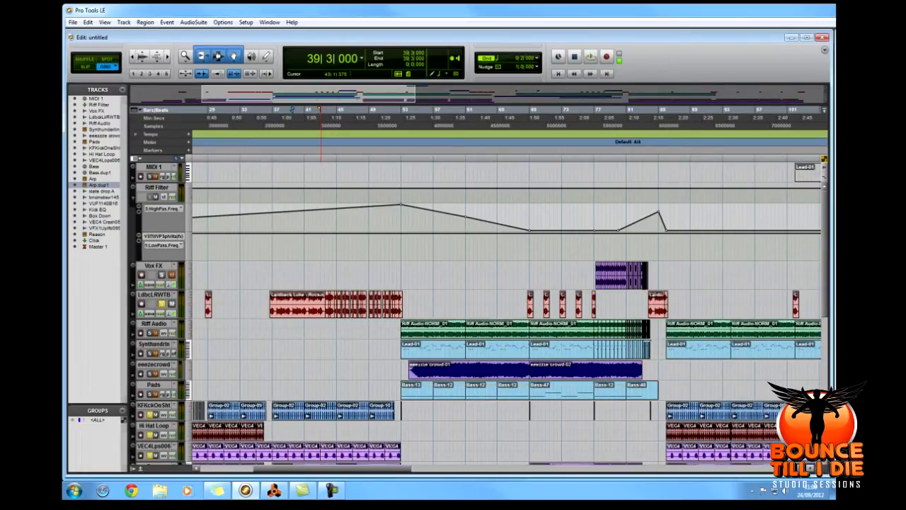
left_click(286, 275)
scroll(286, 275, "down", 3)
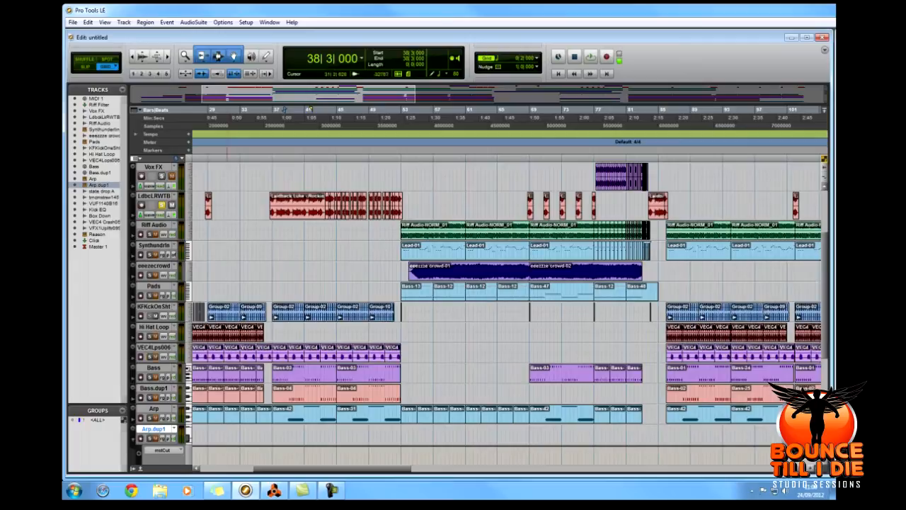
scroll(480, 314, "down", 2)
scroll(479, 313, "up", 5)
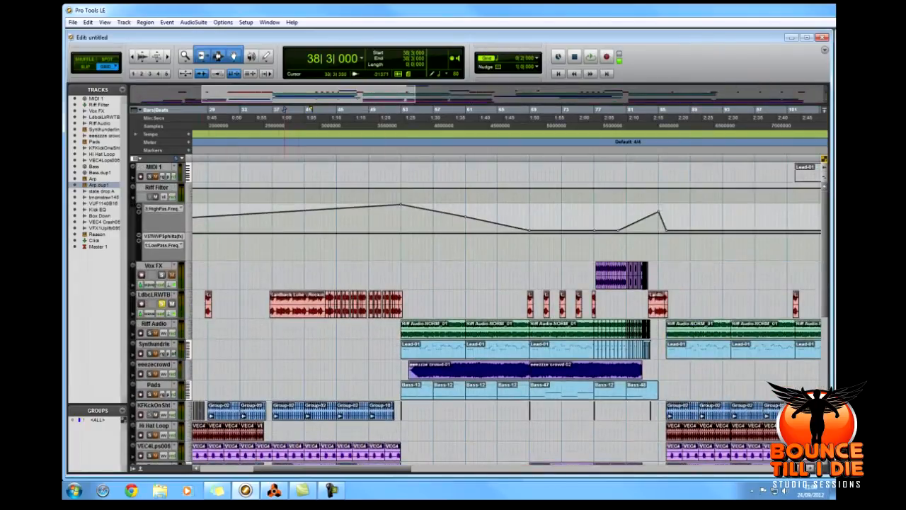
key("space")
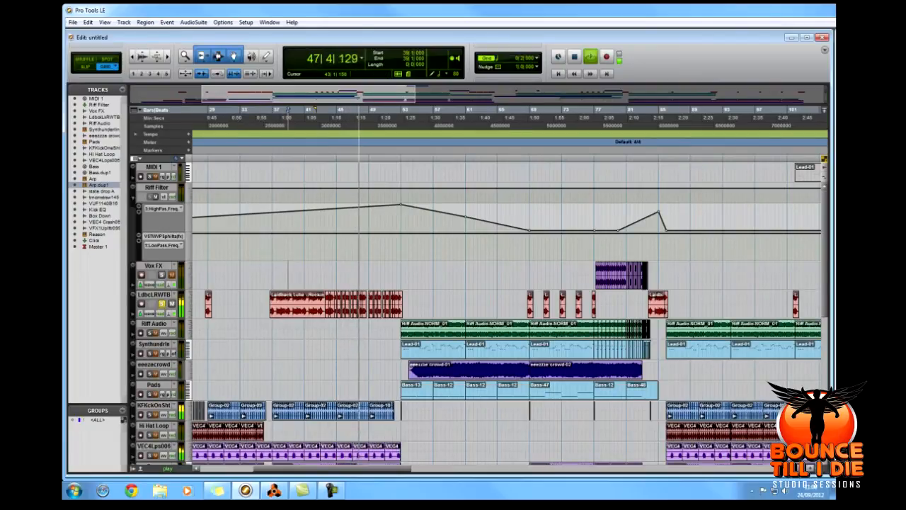
key("space")
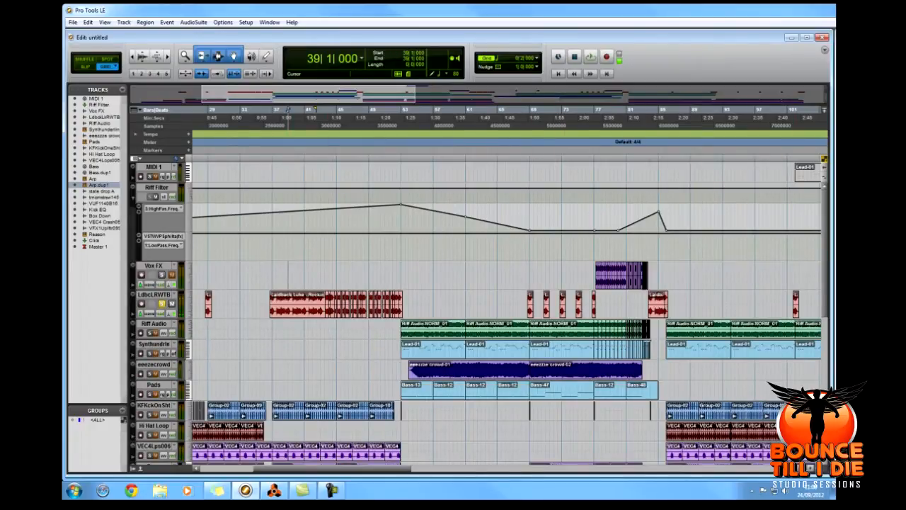
Solo the Vox FX track and place the edit cursor at 77|3|000, near the start of its chopped vocal section.
key("ctrl+bracketleft")
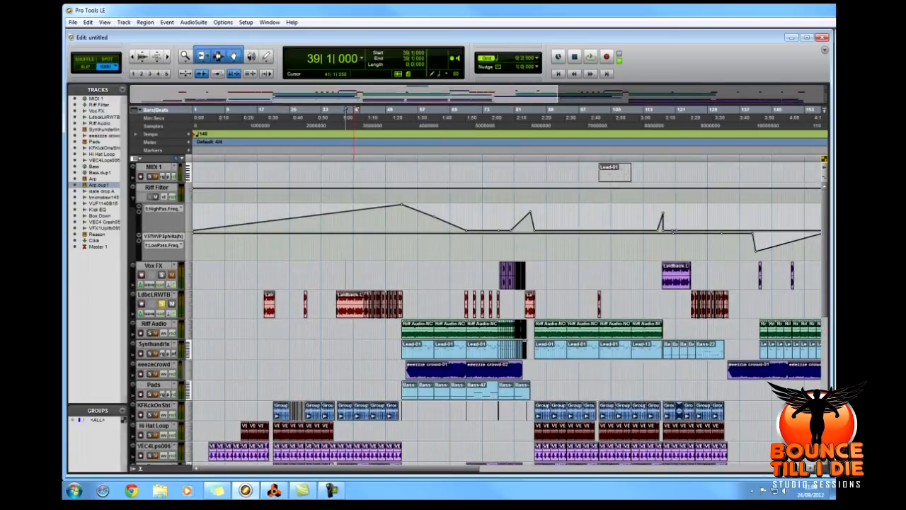
left_click(497, 110)
key("ctrl+bracketright")
key("ctrl+bracketright")
key("ctrl+bracketright")
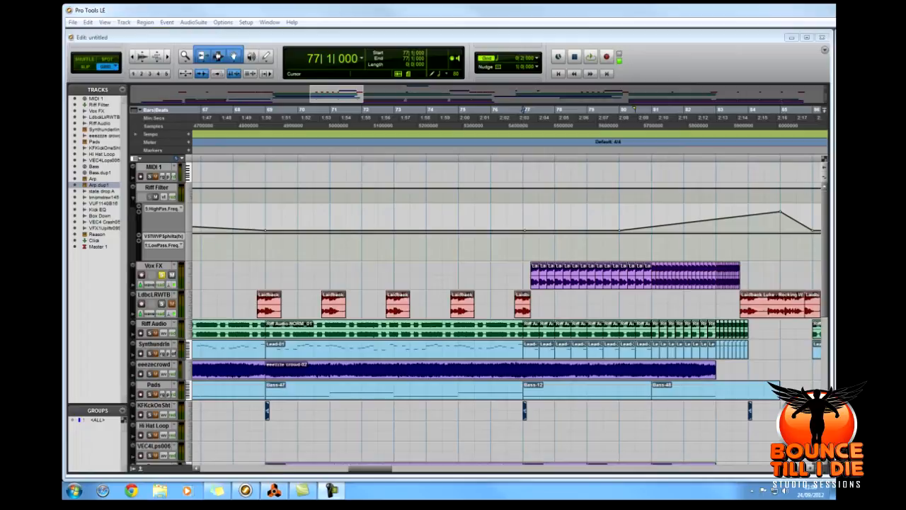
left_click(538, 248)
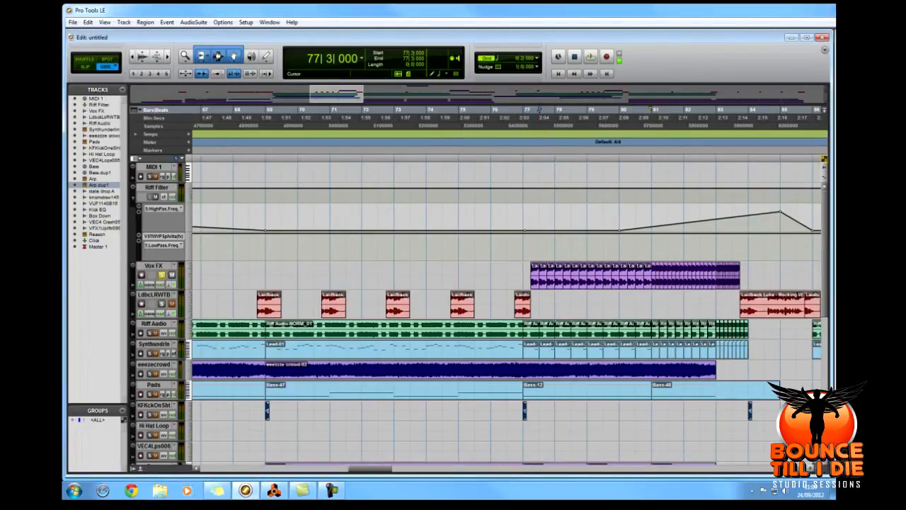
Play the soloed Vox FX track from 77|3|000 while viewing its Effectrix plug-in pattern, closing the plug-in window when finished.
key("space")
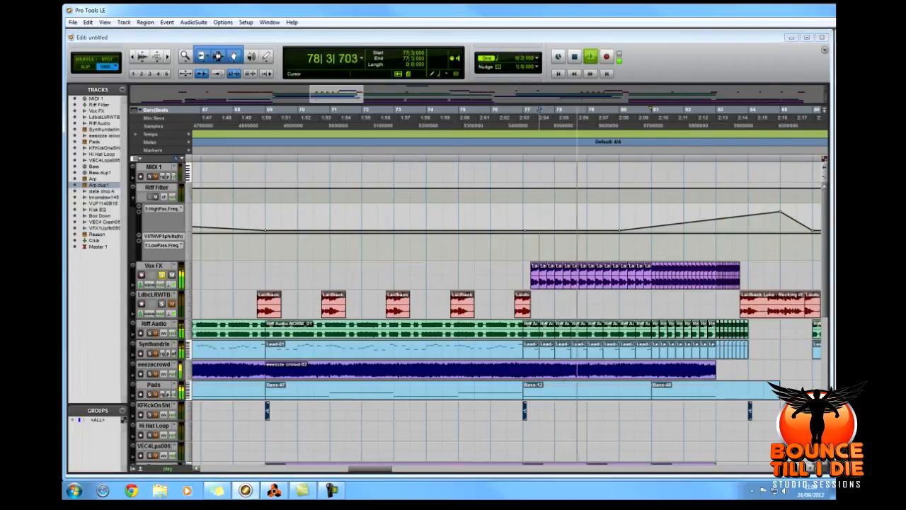
left_click_drag(657, 95, 342, 96)
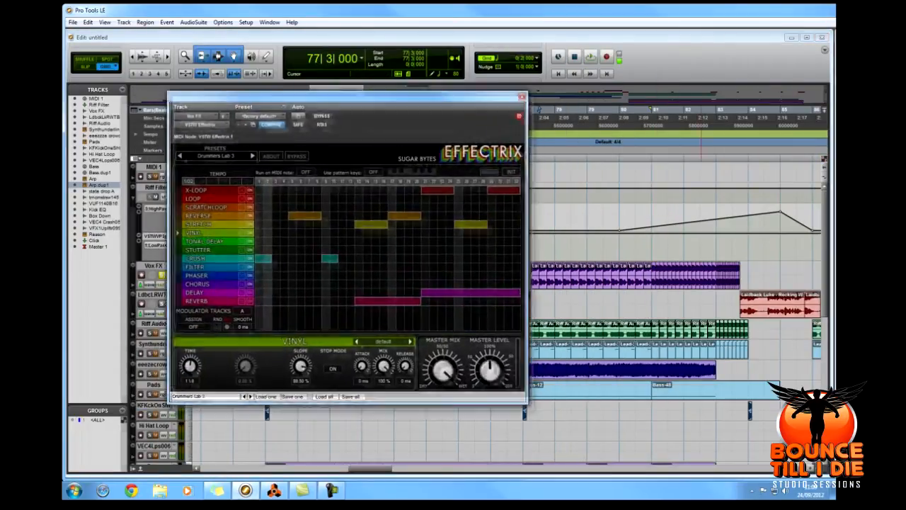
key("space")
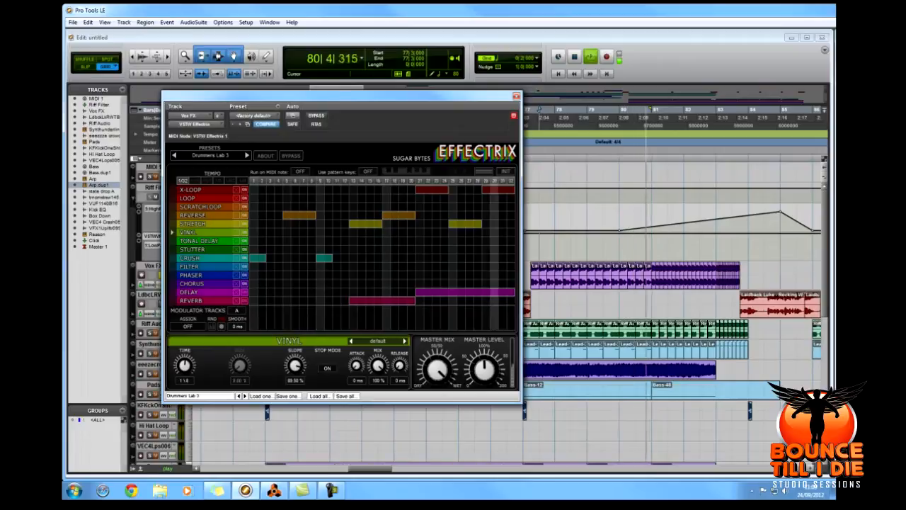
key("space")
left_click_drag(342, 97, 540, 110)
left_click(715, 111)
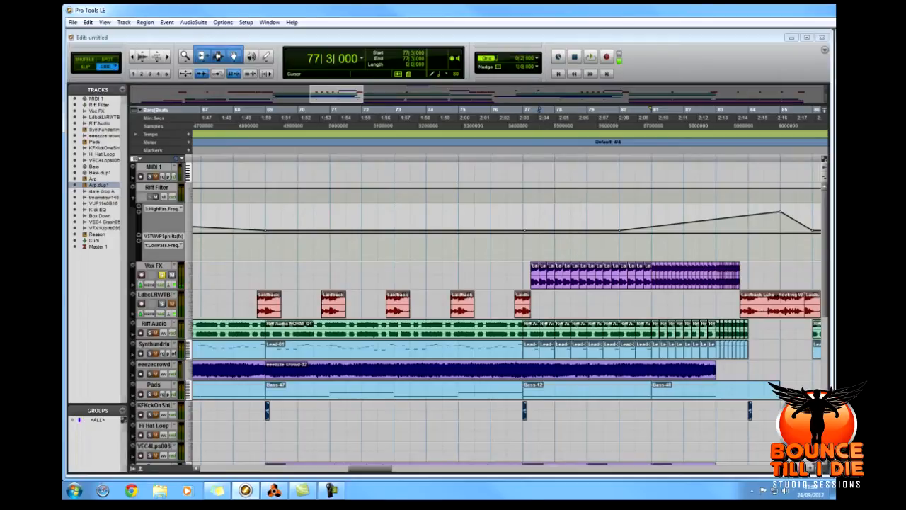
Audition the soloed Vox FX track from 81|3|000 and once more from 77|1|000.
key("space")
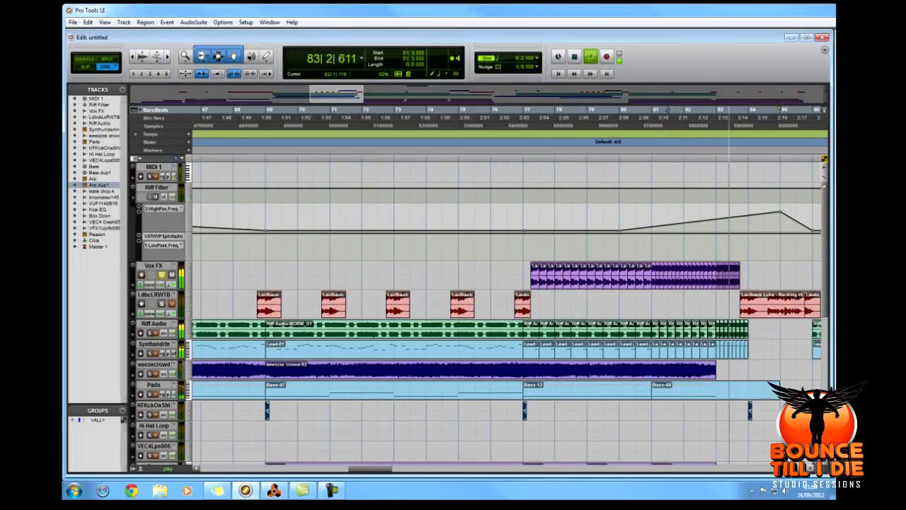
key("space")
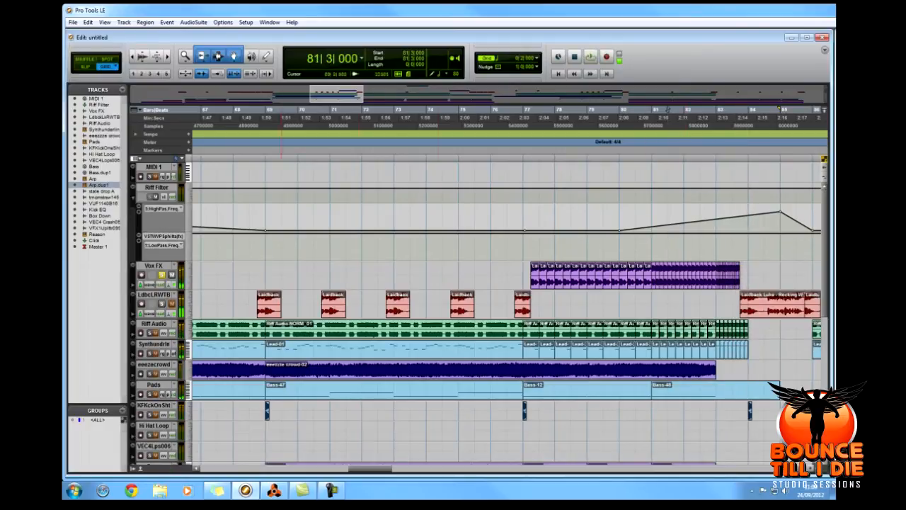
left_click(524, 149)
key("space")
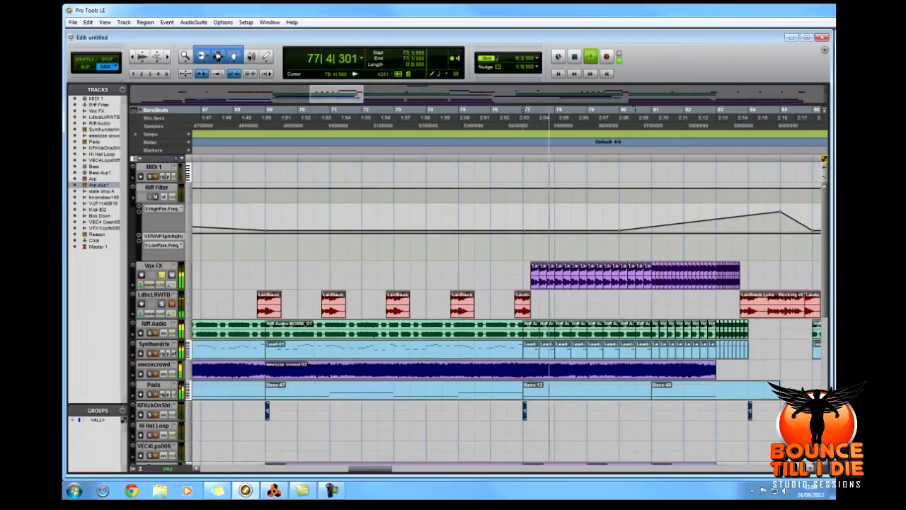
scroll(474, 311, "down", 3)
scroll(474, 311, "up", 1)
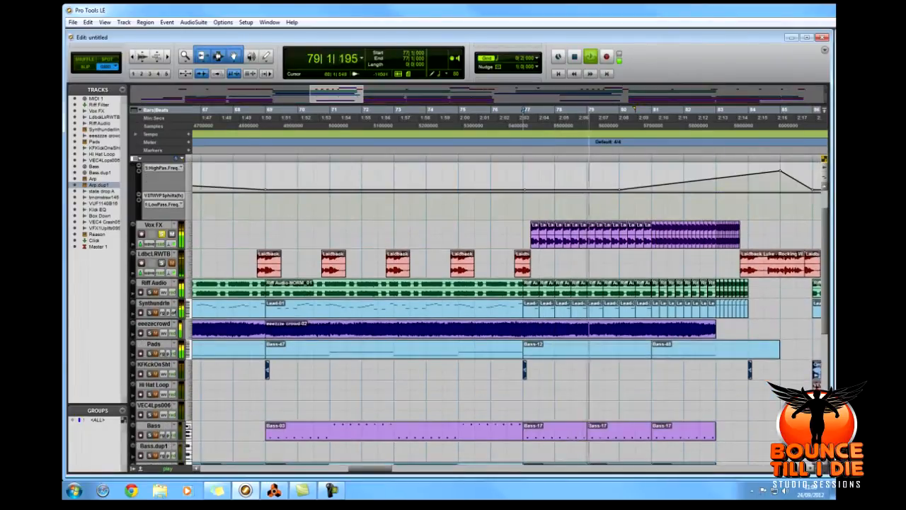
key("space")
Unsolo the Vox FX track and play the section with all tracks from 77|1|000.
left_click(162, 233)
left_click(507, 235)
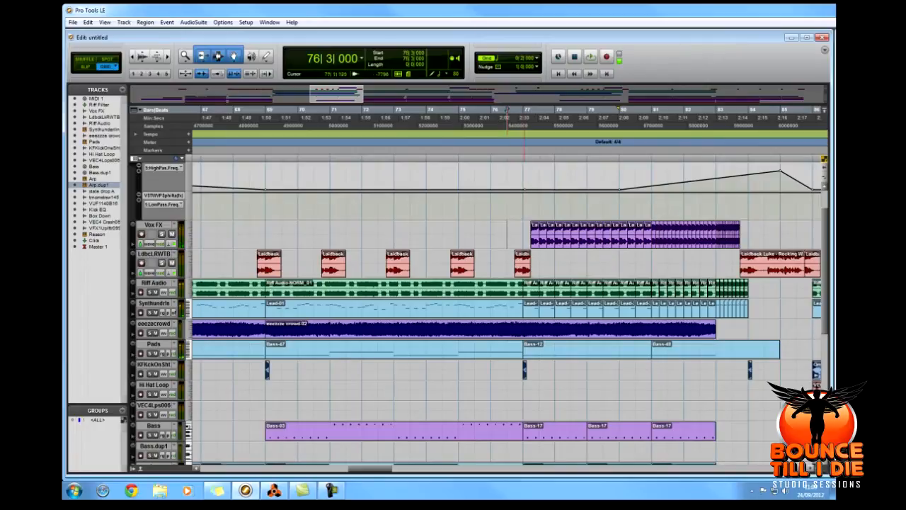
left_click(524, 235)
key("space")
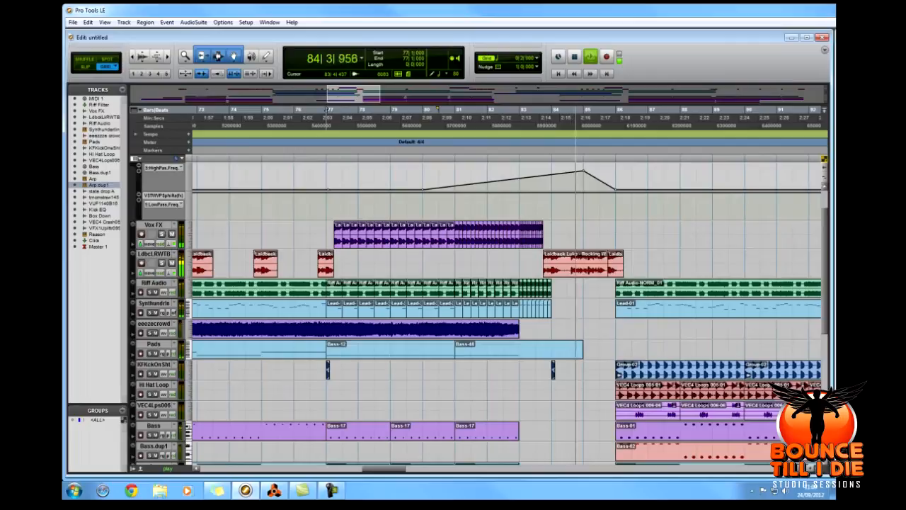
key("space")
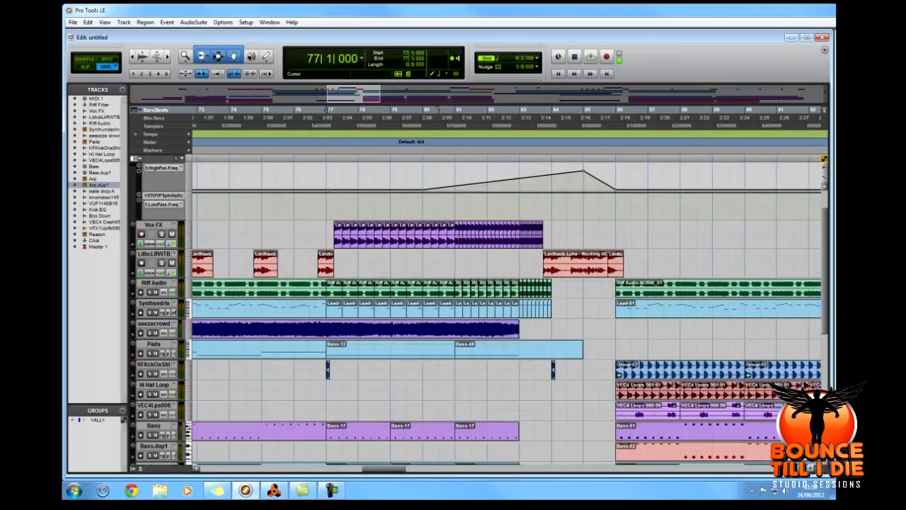
Look over the whole arrangement, from the filter automation and vocals to the bass, arp and effects tracks.
key("r")
key("r")
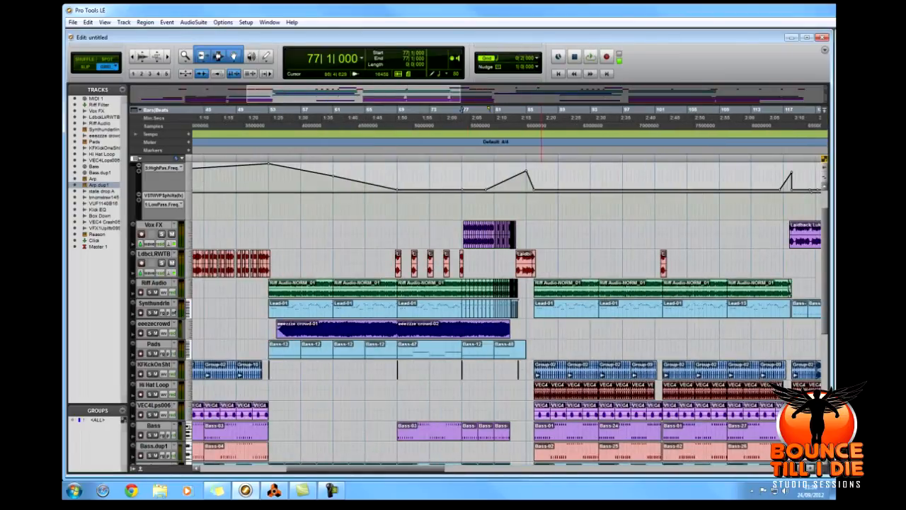
scroll(495, 312, "down", 3)
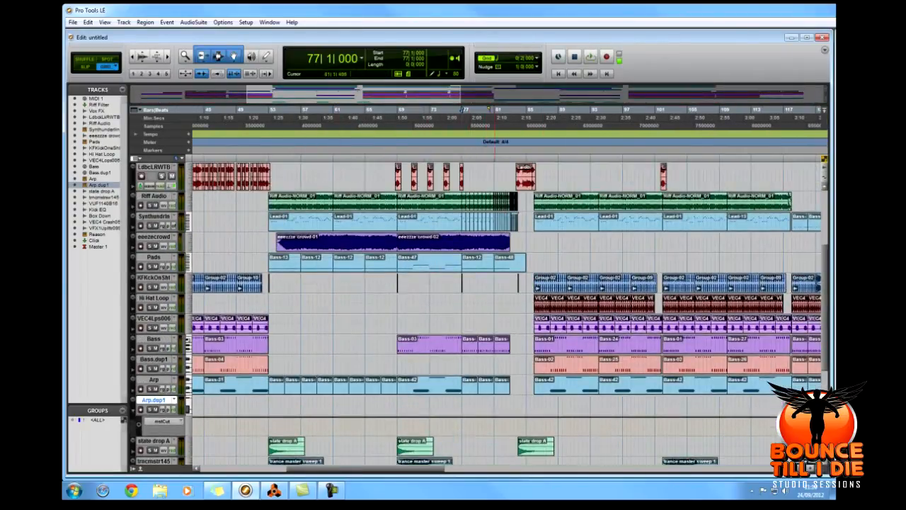
scroll(479, 312, "up", 4)
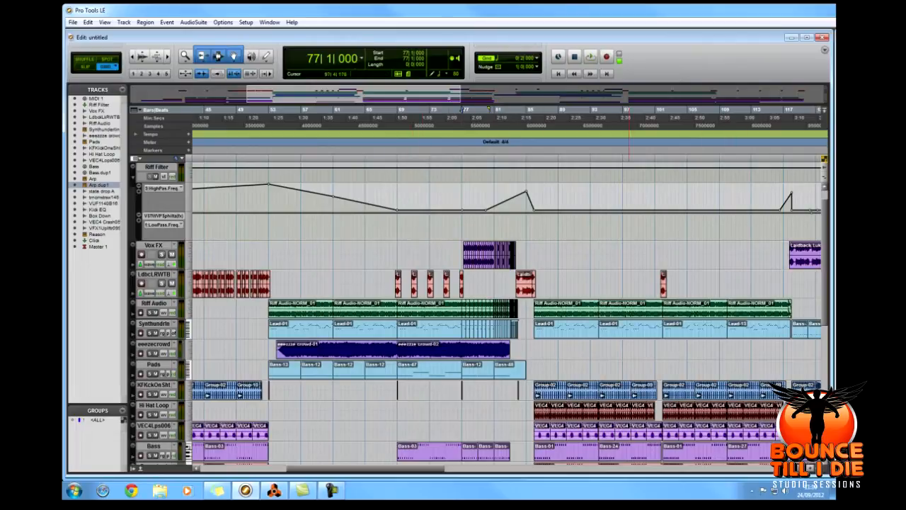
scroll(506, 312, "down", 5)
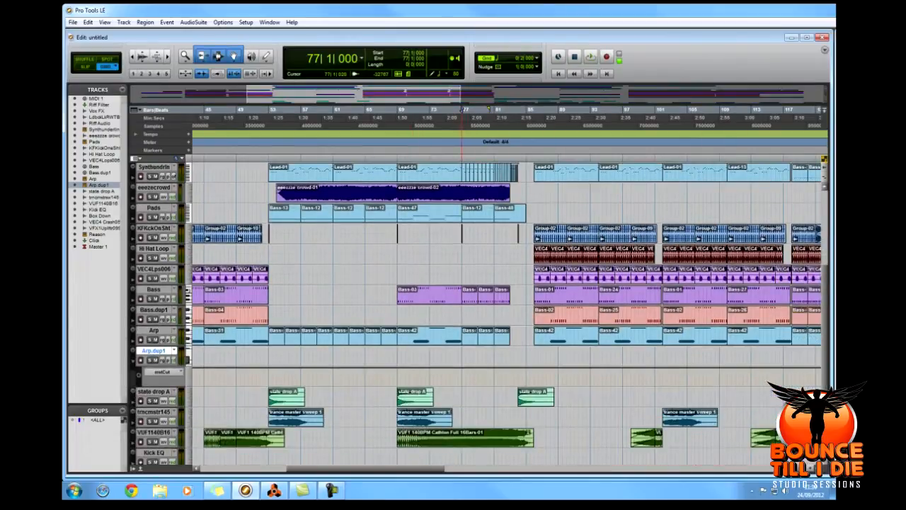
scroll(506, 311, "down", 1)
scroll(507, 312, "up", 6)
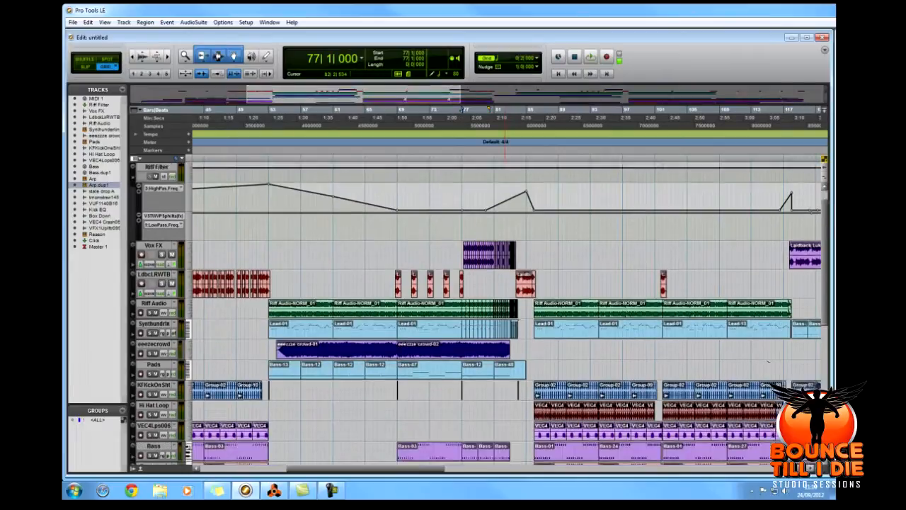
scroll(507, 311, "down", 1)
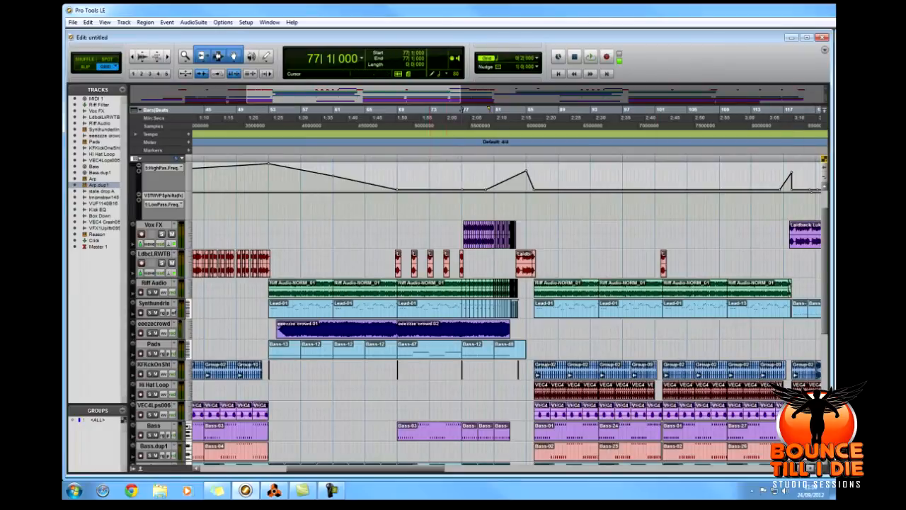
scroll(507, 311, "left", 3)
scroll(510, 311, "down", 4)
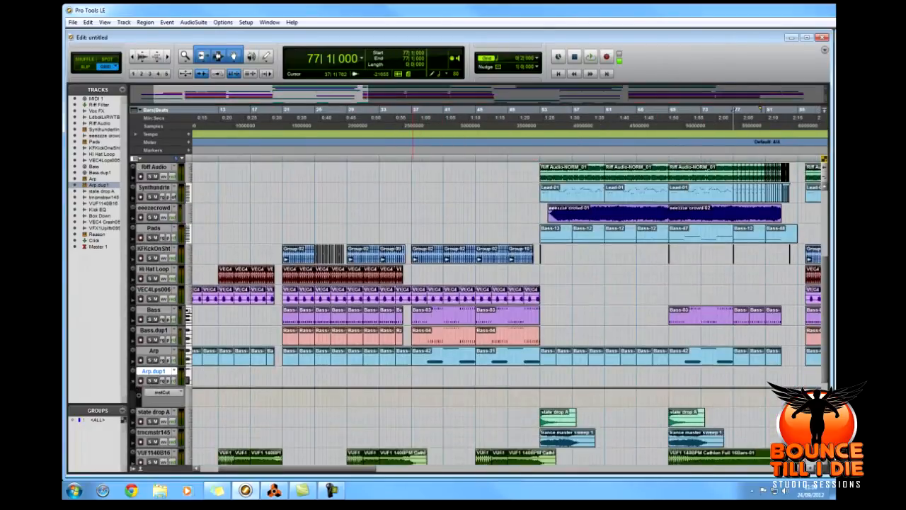
scroll(515, 312, "up", 3)
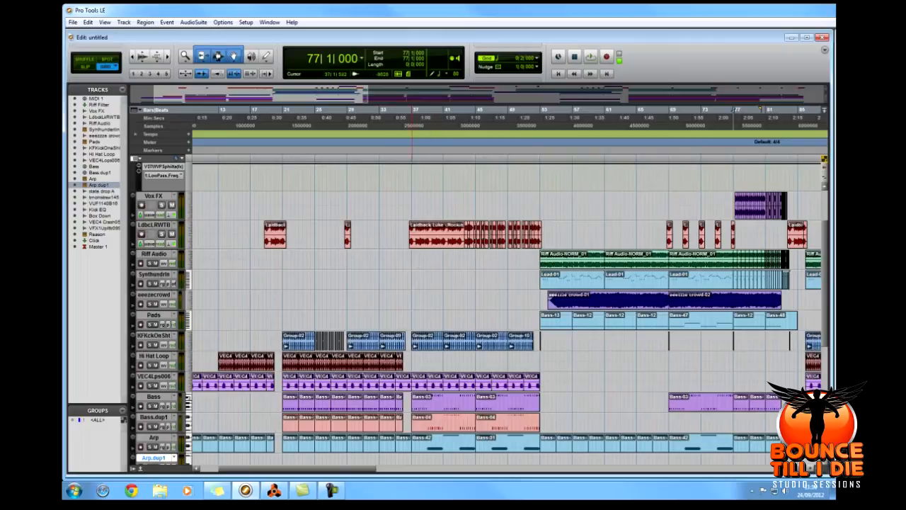
Solo the Bass track and audition it from 37|1|000, where its Bass-03 region begins.
scroll(510, 312, "down", 4)
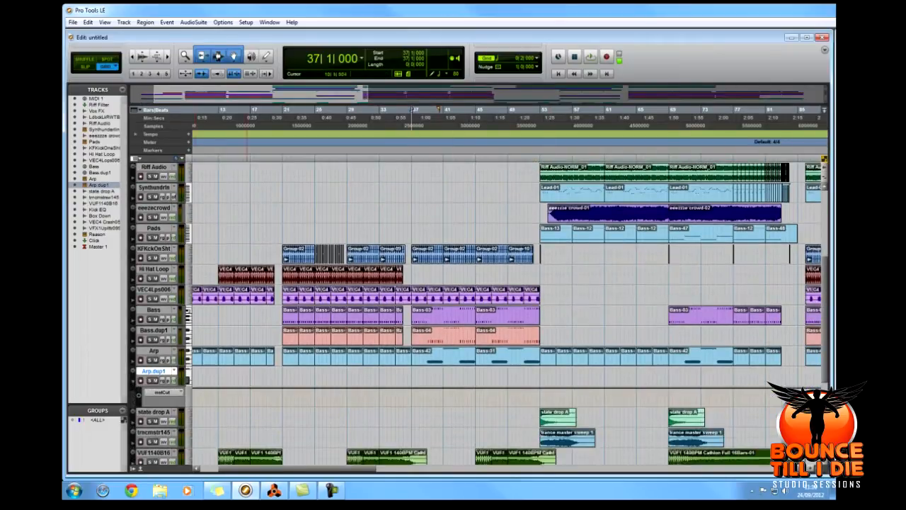
scroll(510, 312, "down", 7)
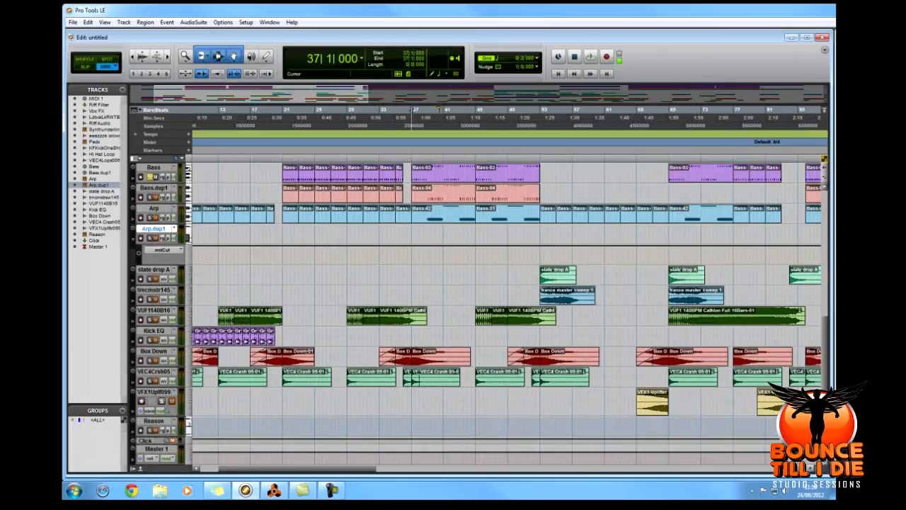
scroll(412, 116, "up", 5)
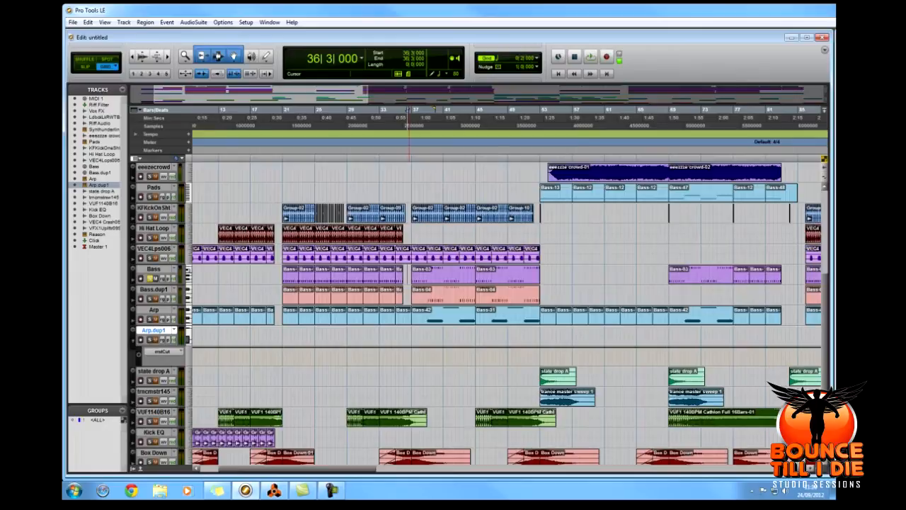
key("t")
key("t")
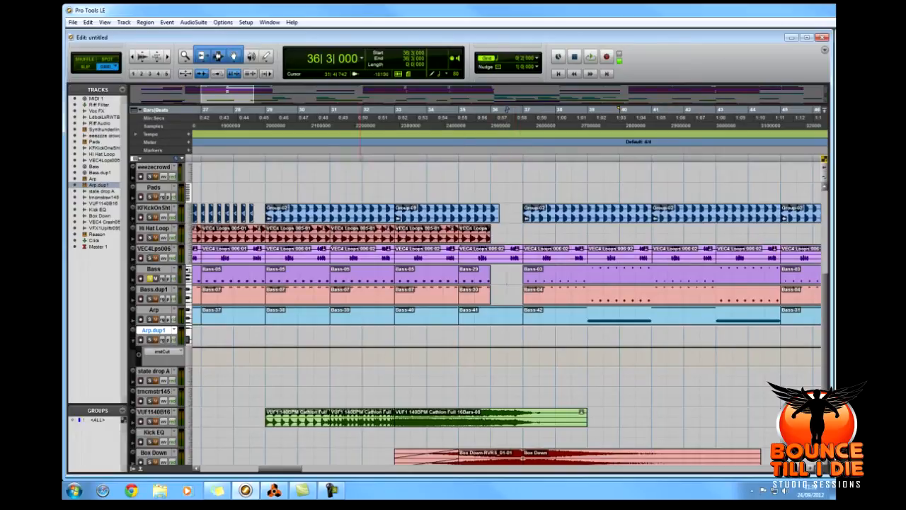
key("ctrl+bracketleft")
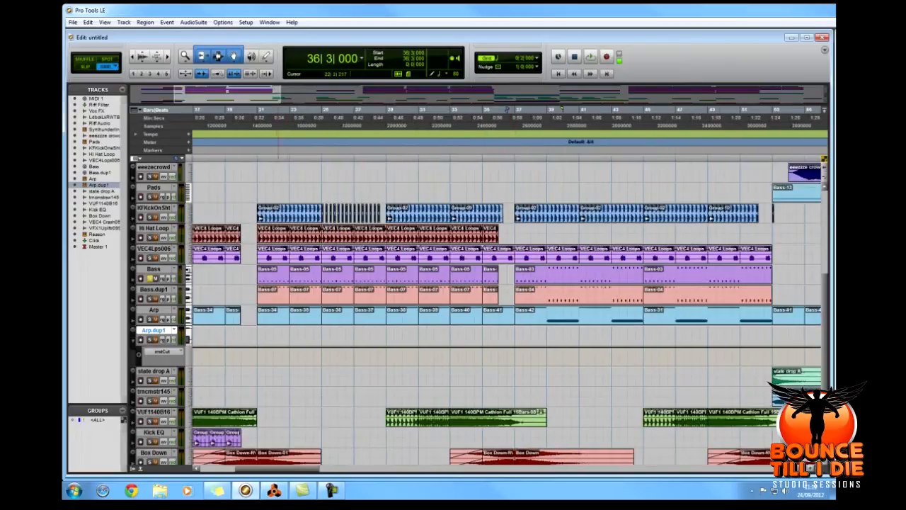
left_click(514, 275)
key("space")
left_click_drag(303, 469, 330, 469)
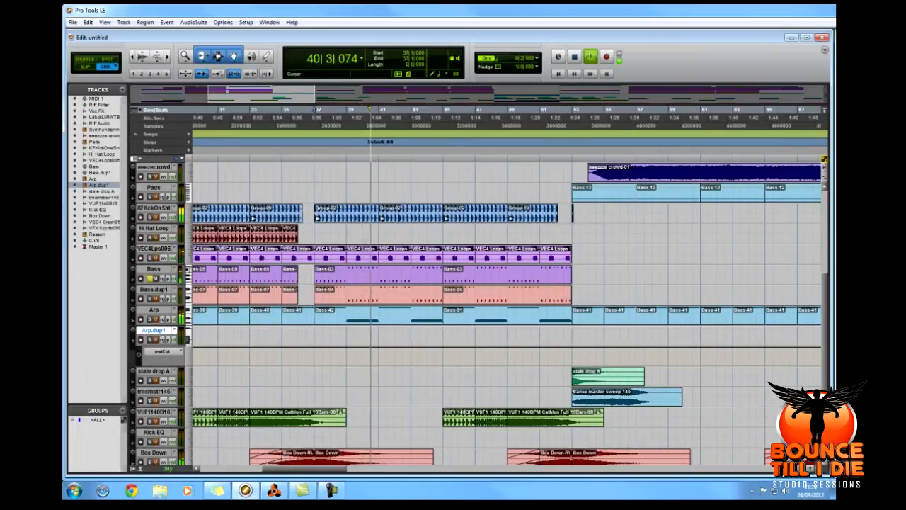
key("space")
Switch to the Reason song "you wanna rock.rns" and show the NN-19 samplers and RV7000 reverbs at the end of its rack.
key("alt+Tab")
left_click_drag(737, 48, 428, 47)
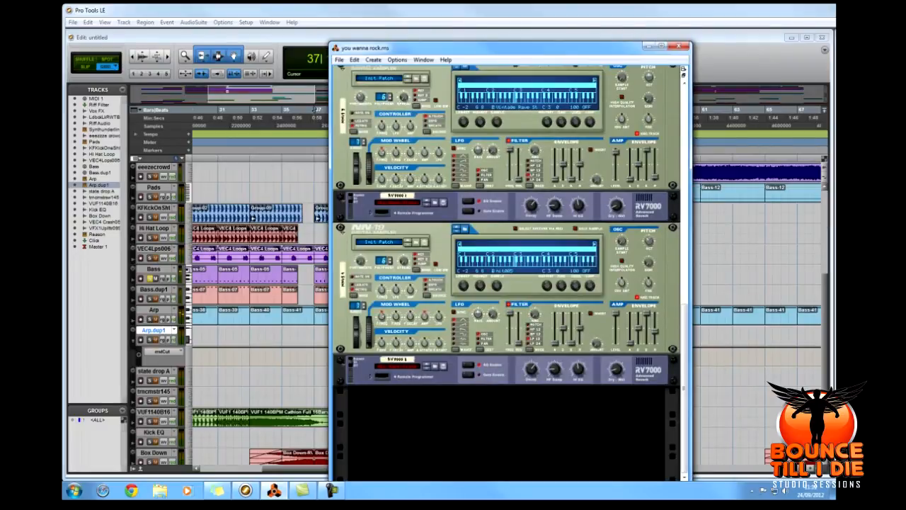
mouse_move(684, 388)
left_mouse_down()
mouse_move(684, 209)
mouse_move(684, 388)
left_mouse_up()
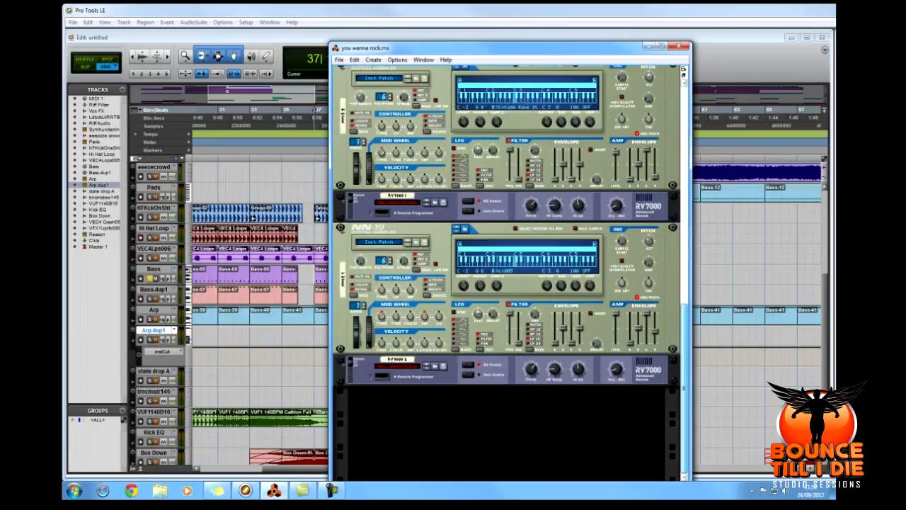
Look further up the Reason rack at its NN-19 samplers, and switch back to the Pro Tools session.
left_click_drag(684, 388, 684, 172)
left_click_drag(439, 47, 905, 78)
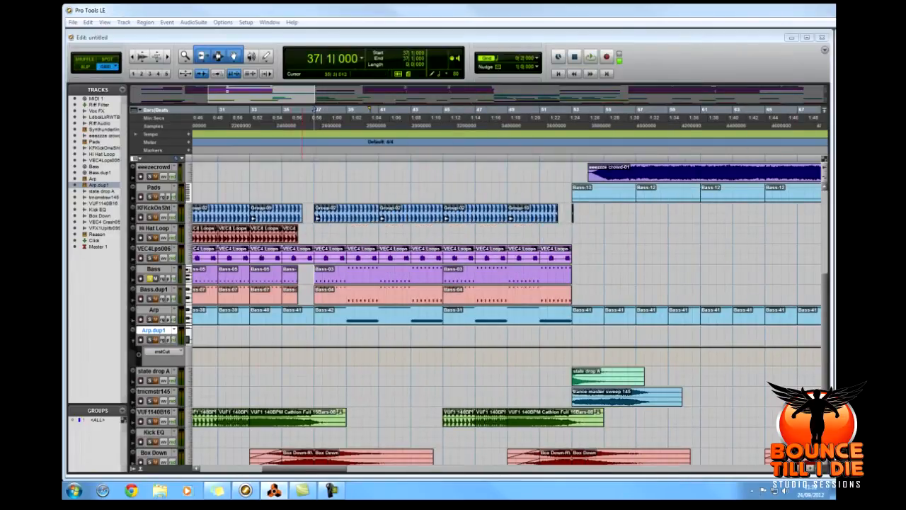
Open the Bass track's Bass-03 region in the MIDI Editor, zoomed in around bar 37, and set the grid to 0|0|480.
double_click(354, 277)
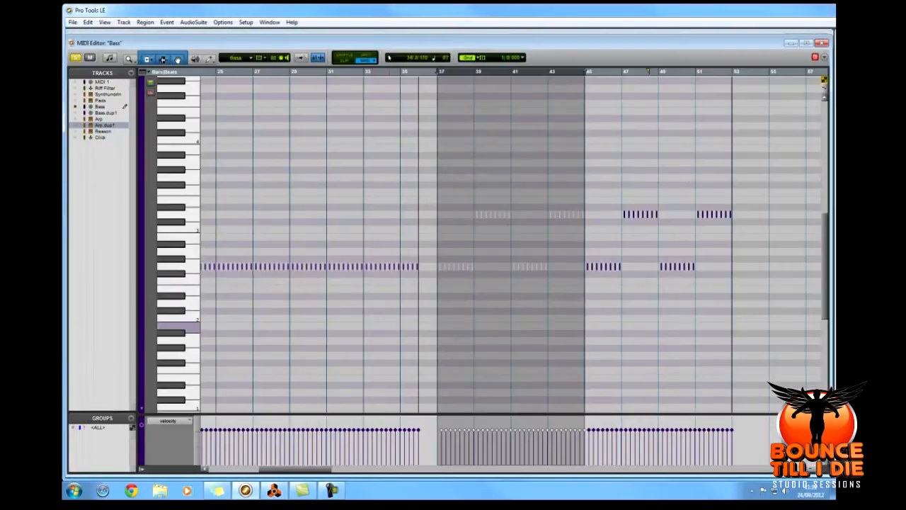
key("t")
key("t")
key("t")
left_click(514, 227)
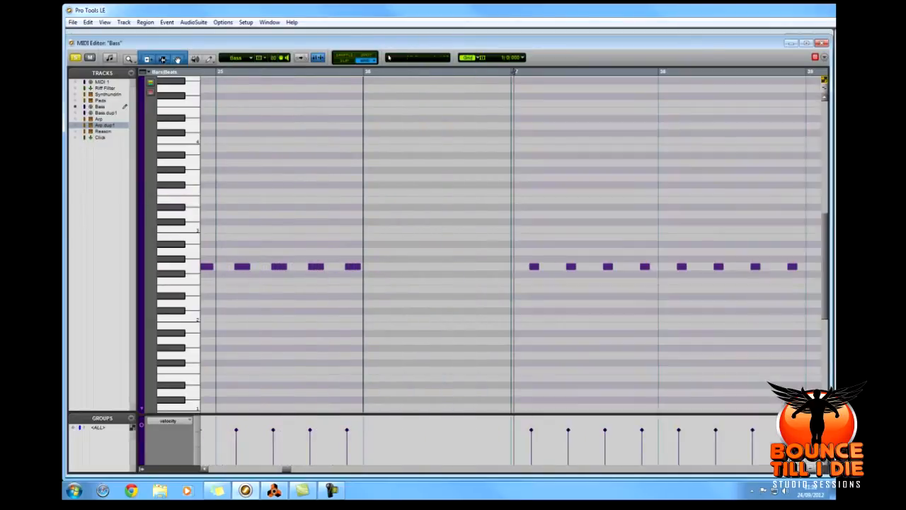
left_click(522, 57)
left_click(547, 79)
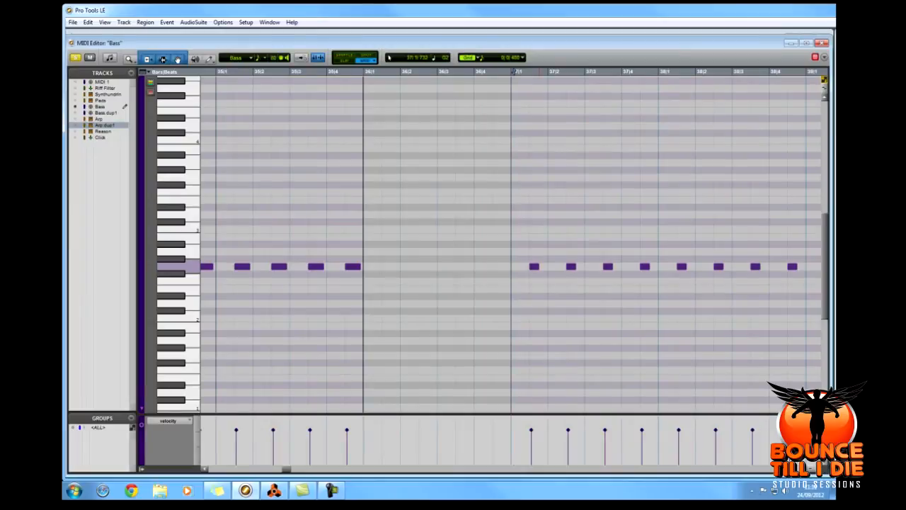
Try lengthening the bass notes from bar 37 to the next grid line, compare them with the short notes during playback, and restore the short notes.
left_click_drag(286, 468, 290, 468)
left_click_drag(292, 266, 302, 266)
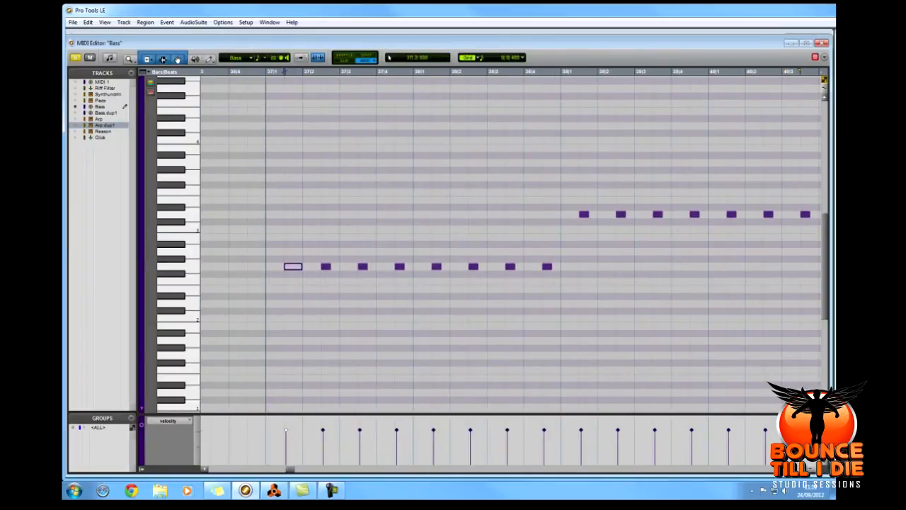
left_click_drag(279, 113, 811, 360)
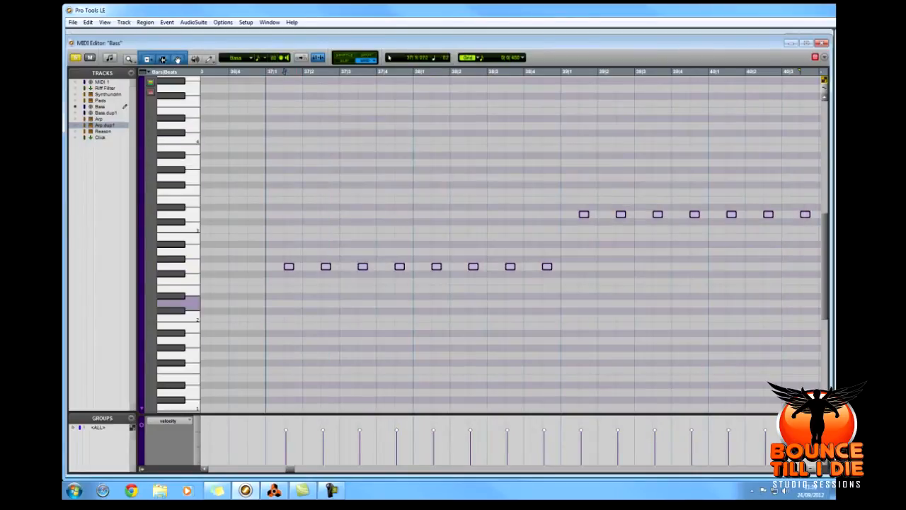
left_click_drag(292, 267, 302, 266)
key("space")
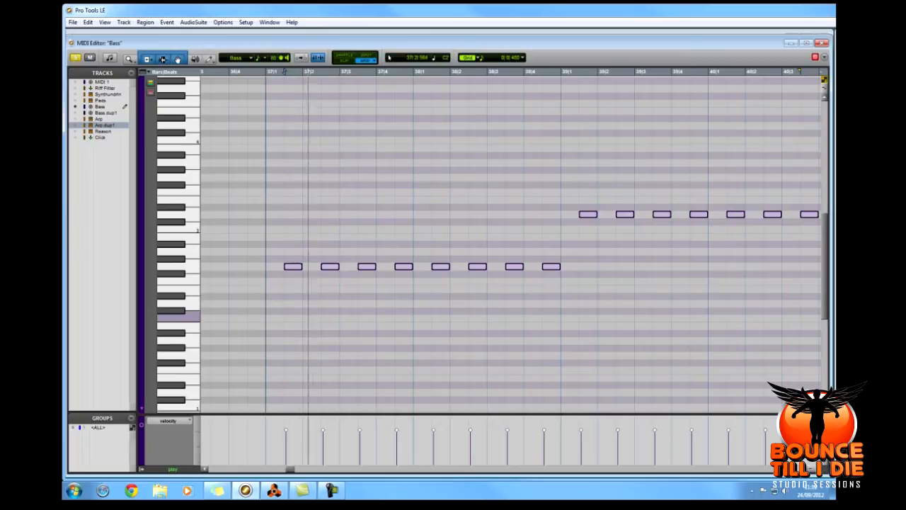
key("ctrl+z")
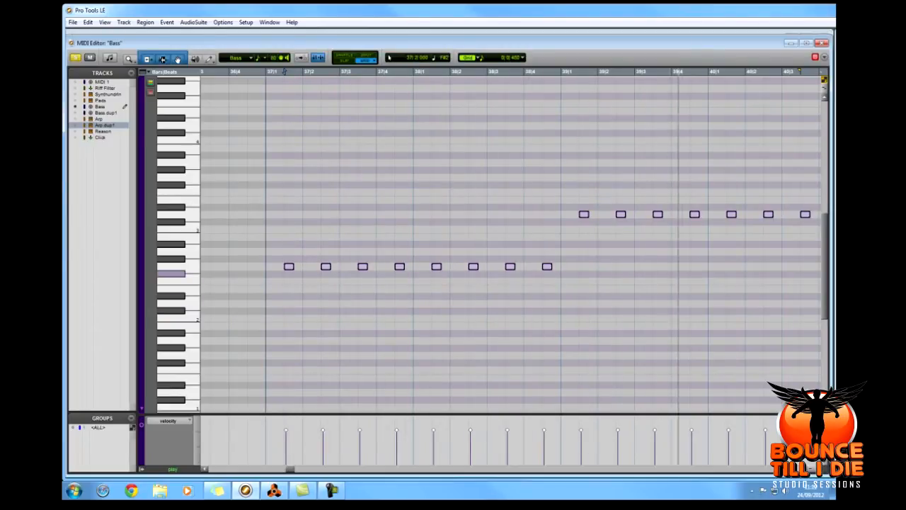
key("ctrl+shift+z")
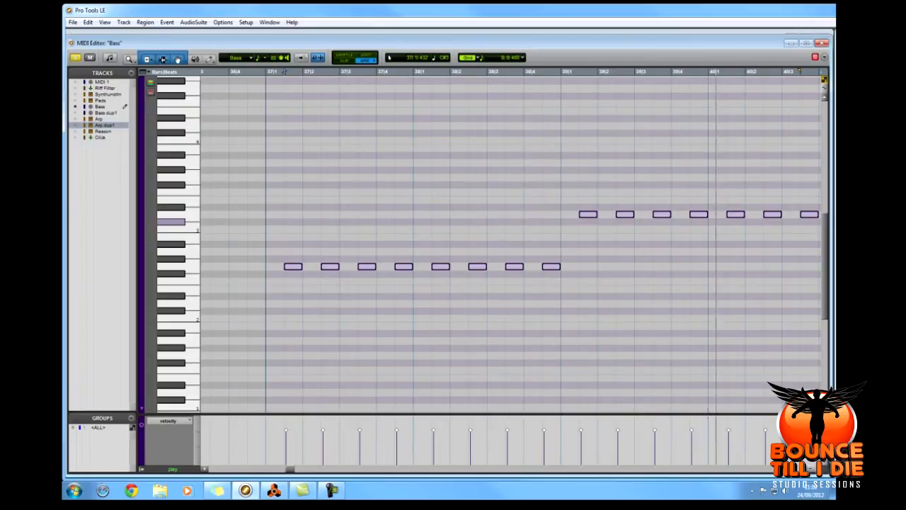
key("ctrl+z")
left_click(822, 43)
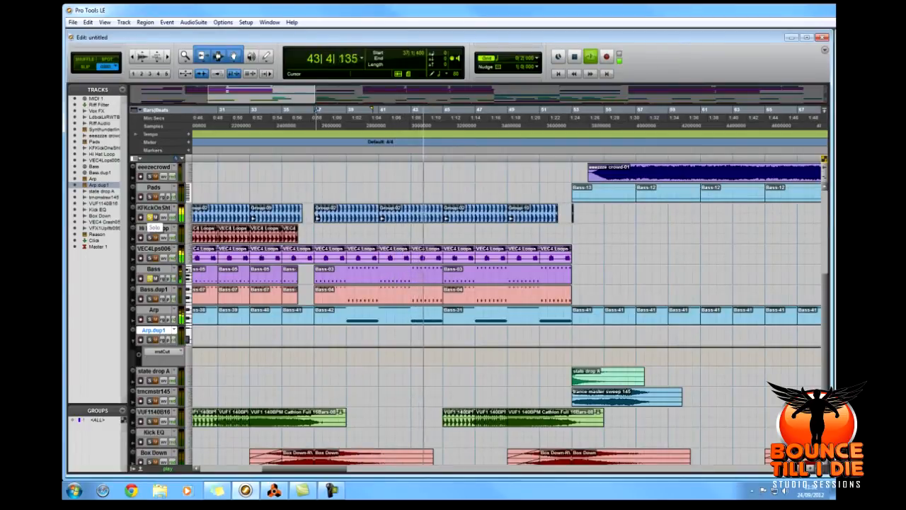
Stop playback, solo the Bass.dup1 track in place of Bass, and place the playback start at 37|1|000.
key("space")
left_click(150, 299)
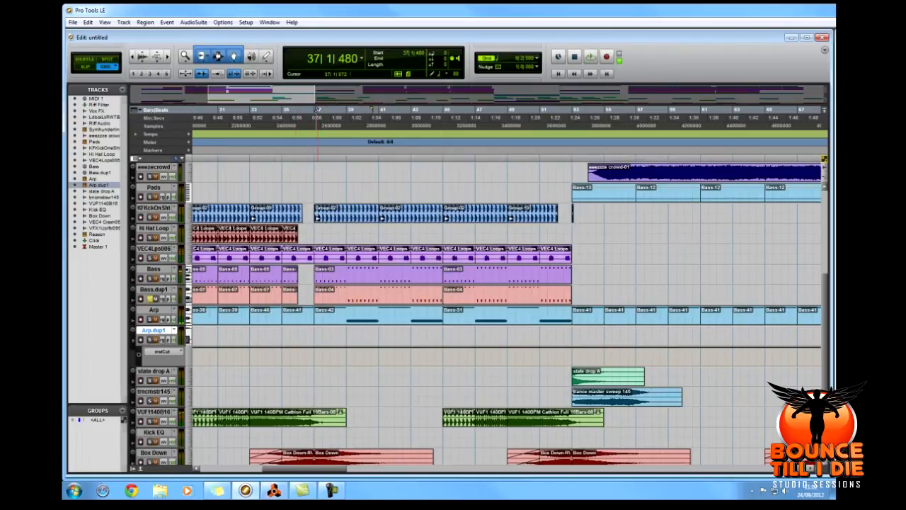
left_click(308, 109)
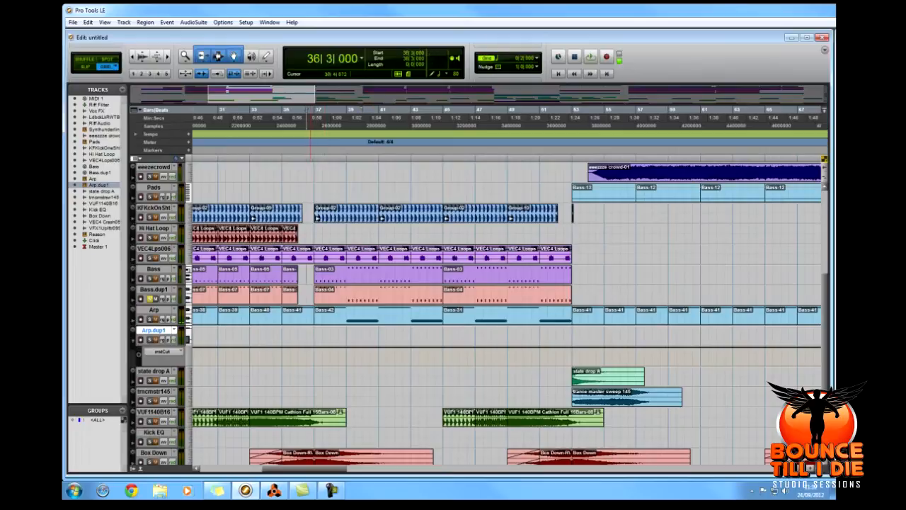
left_click(316, 110)
Show the EQ 3 7-Band low-cut curve on the KF Kick One Shot track and close the plug-in.
left_click(154, 208)
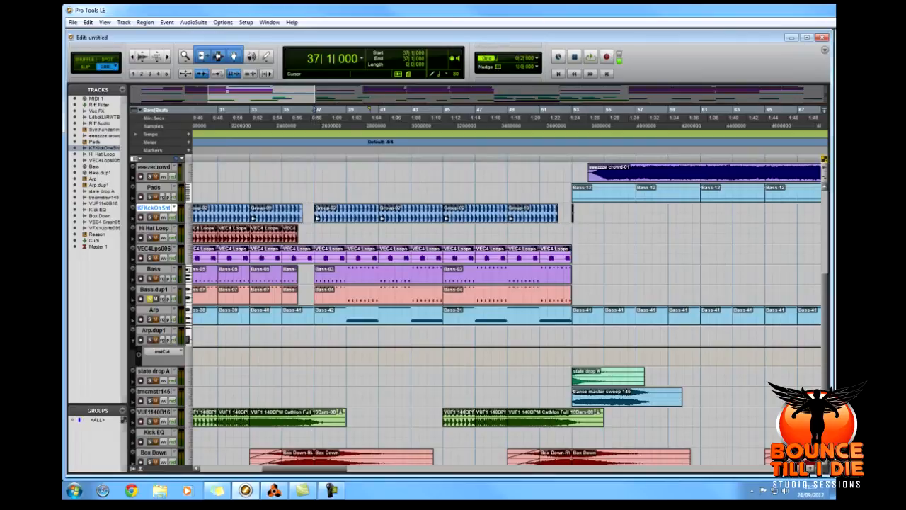
key("ctrl+=")
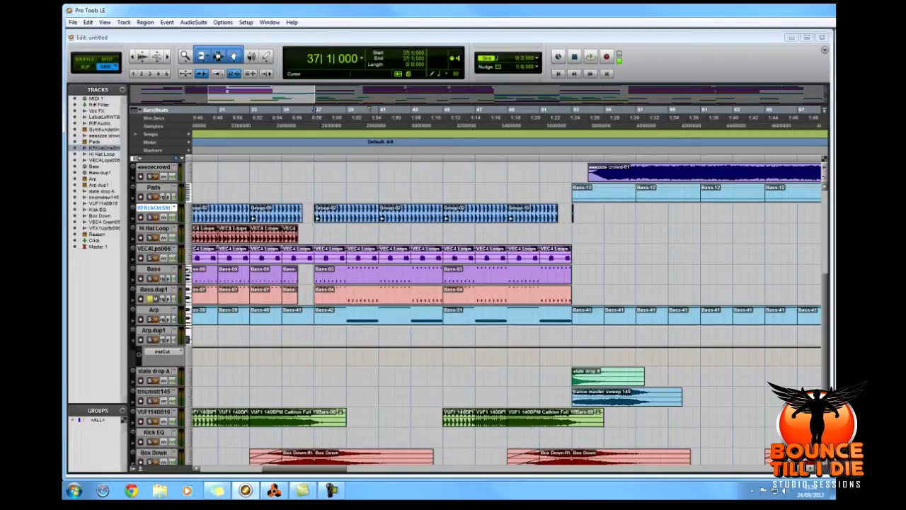
left_click_drag(834, 106, 528, 128)
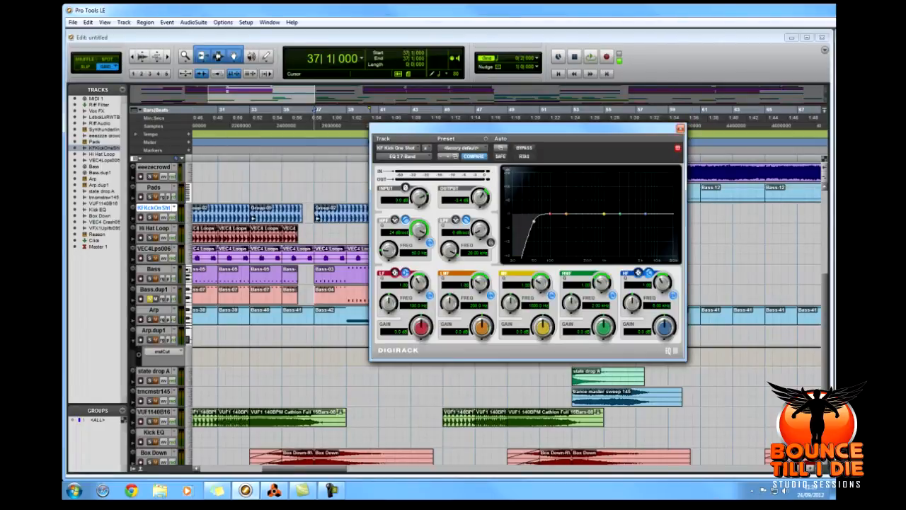
left_click(681, 129)
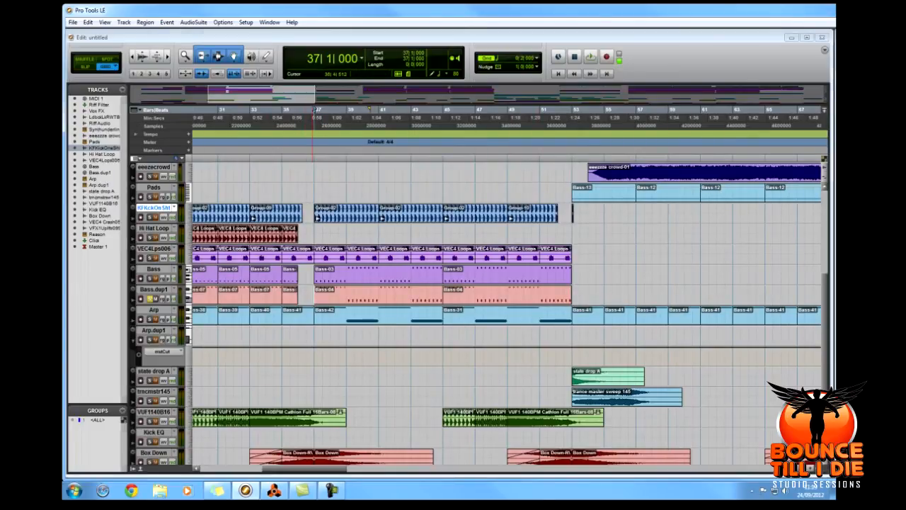
Audition the soloed Bass.dup1 track from 37|1|000, where its Bass-04 region begins.
left_click(314, 295)
key("t")
key("space")
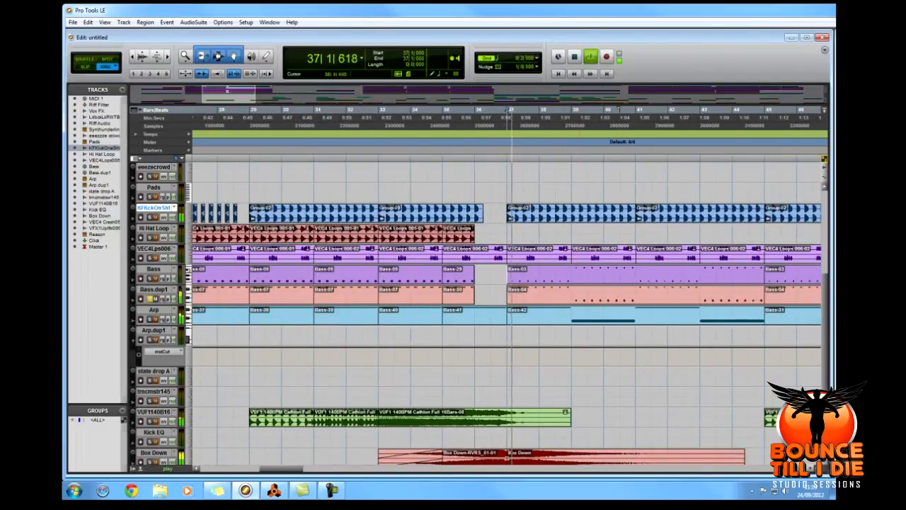
Examine the notes of Bass.dup1's Bass-04 region in the MIDI Editor during playback, and stop playback.
left_click(154, 289)
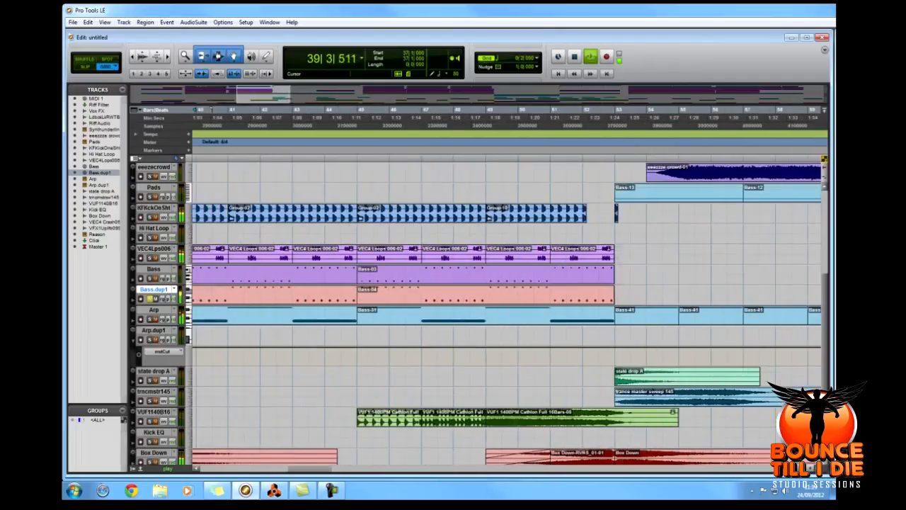
double_click(386, 296)
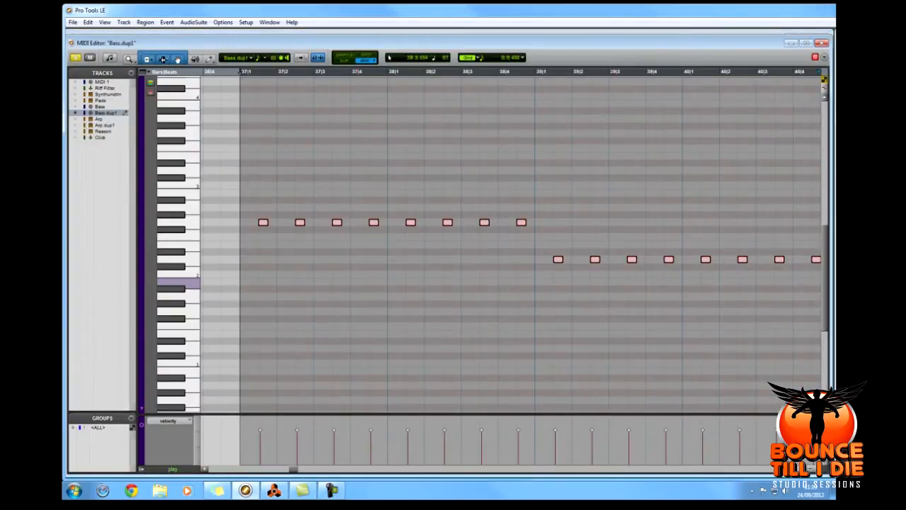
left_click(822, 43)
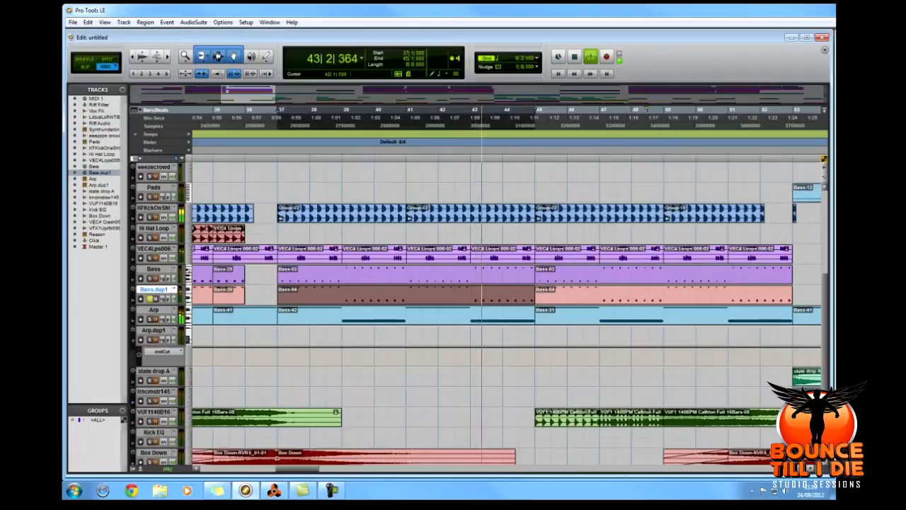
key("space")
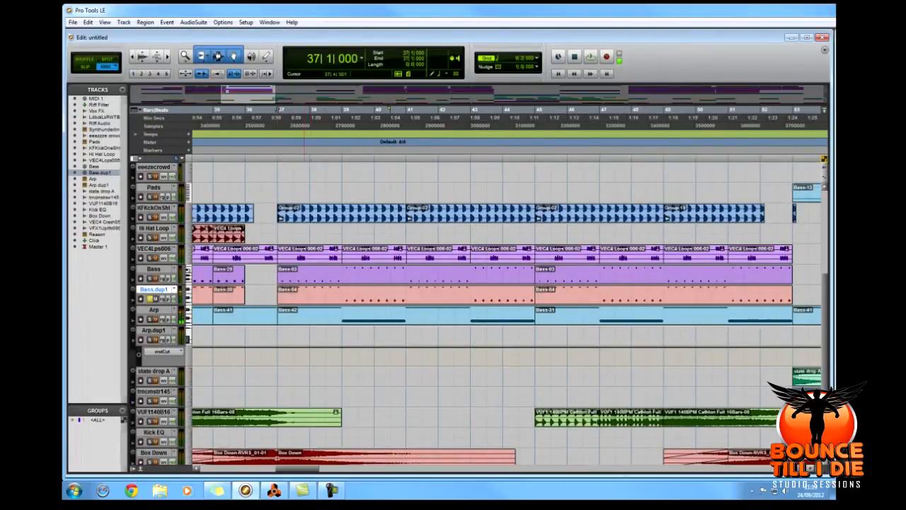
Solo the Bass track together with Bass.dup1 and play both over the Bass-04 region from 37|1|000.
left_click(319, 299)
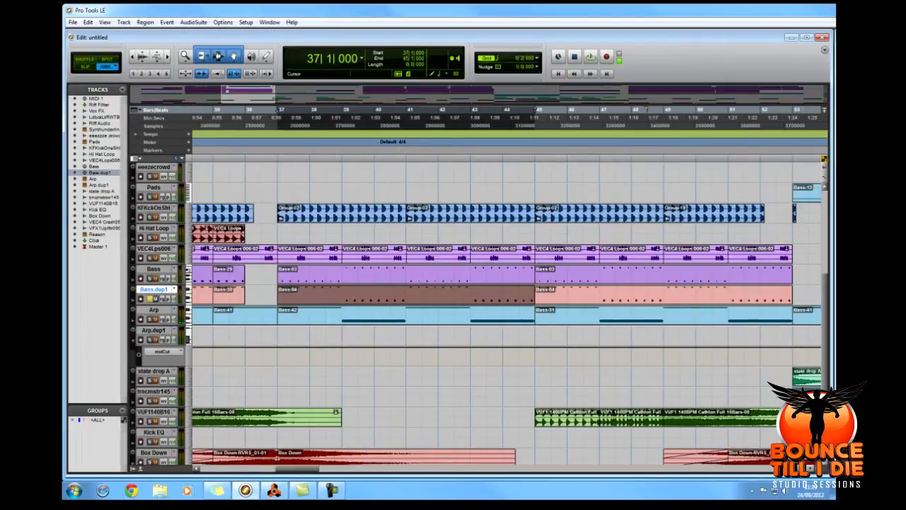
key("space")
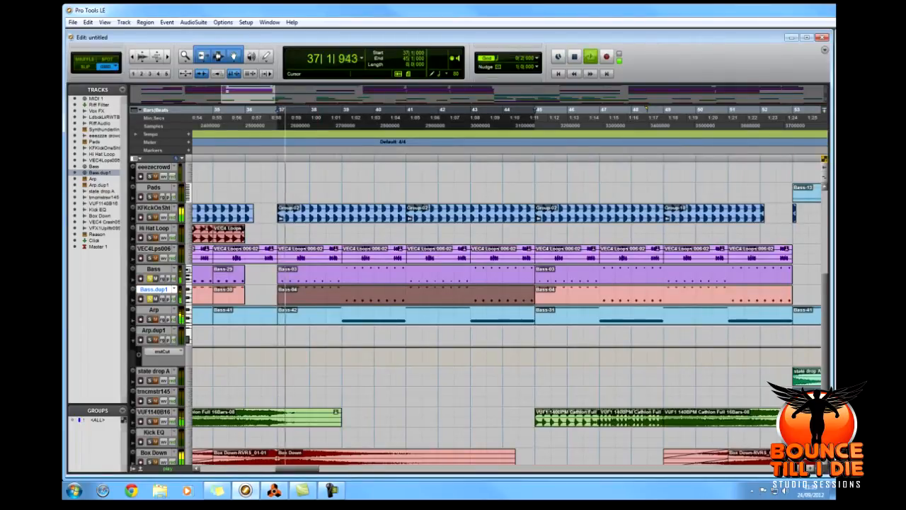
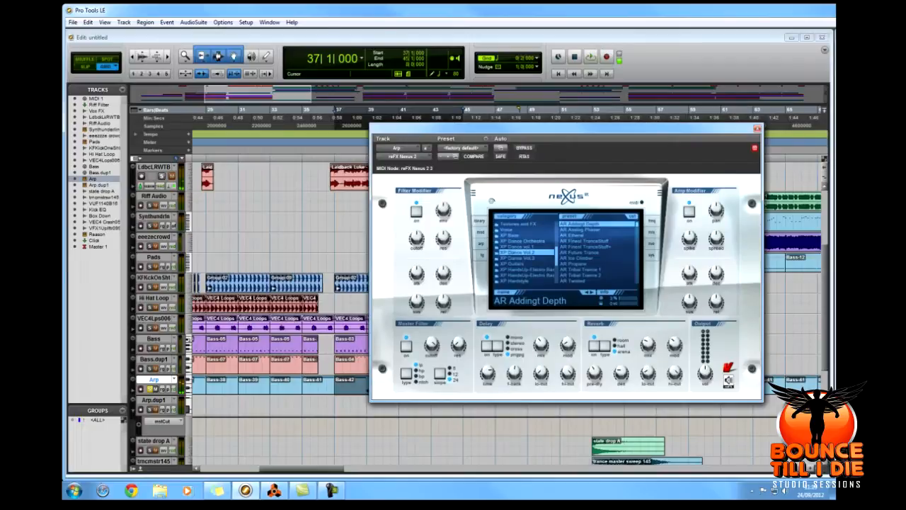
Move the Arp track's Nexus 2 instrument with the AR Addingt Depth preset aside and close it.
left_click_drag(567, 129, 512, 134)
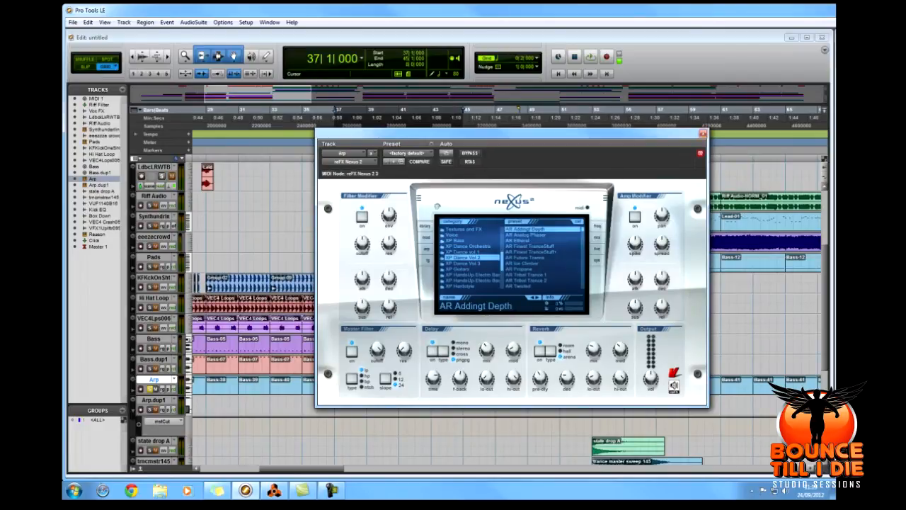
left_click_drag(512, 134, 905, 127)
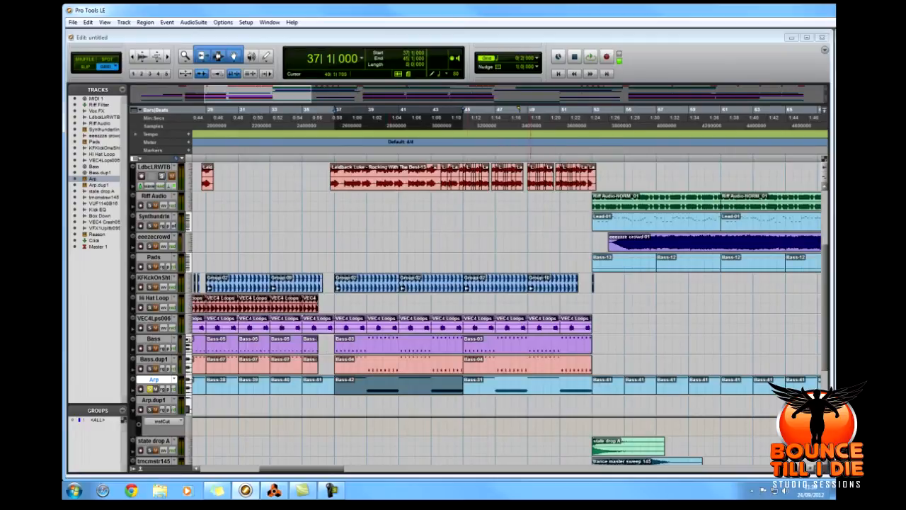
scroll(479, 311, "down", 5)
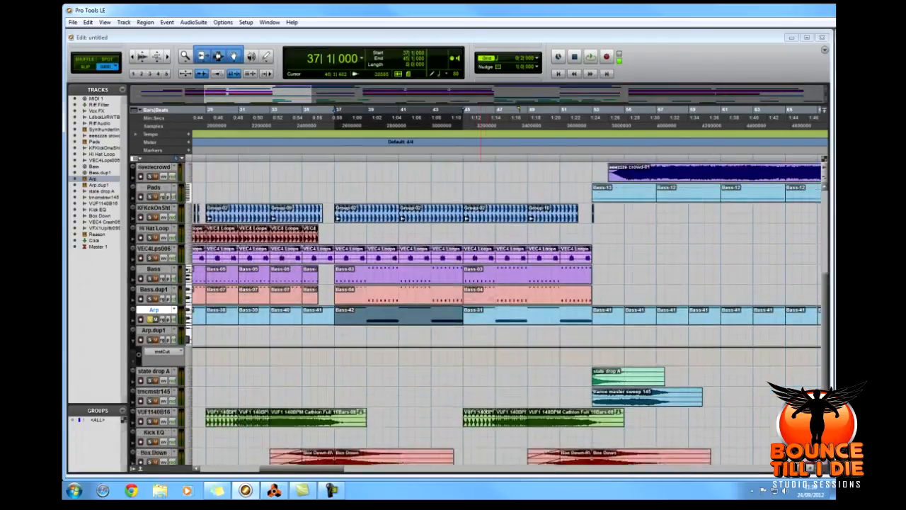
scroll(479, 311, "up", 6)
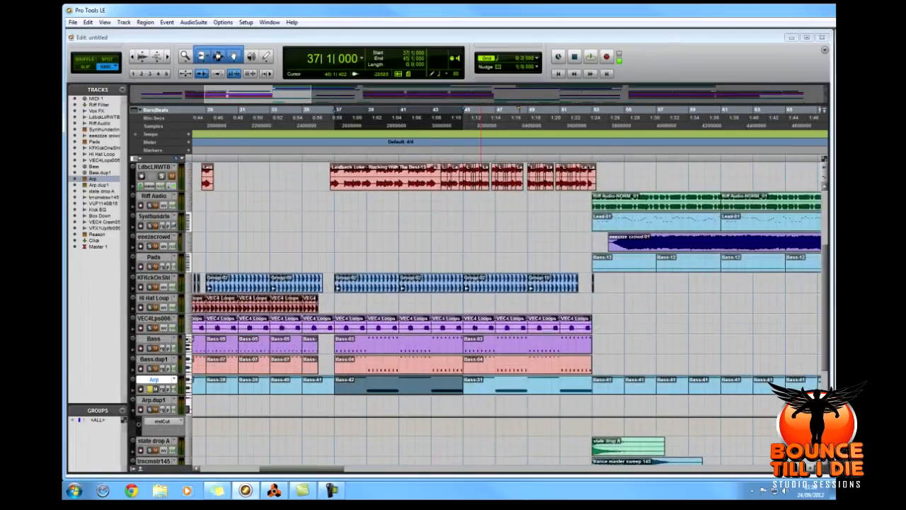
Look through the whole arrangement for the Riff Audio section and place the cursor near its start at 87|1|000.
scroll(506, 310, "right", 5)
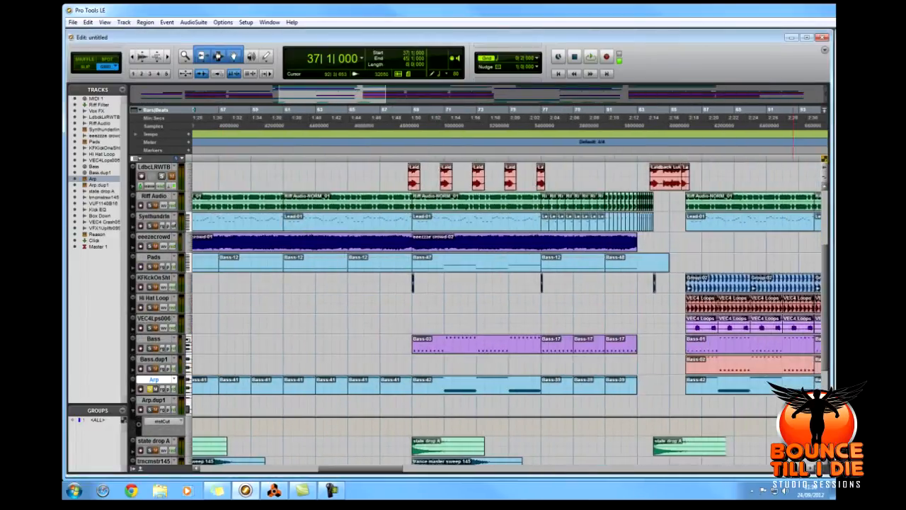
key("r")
key("r")
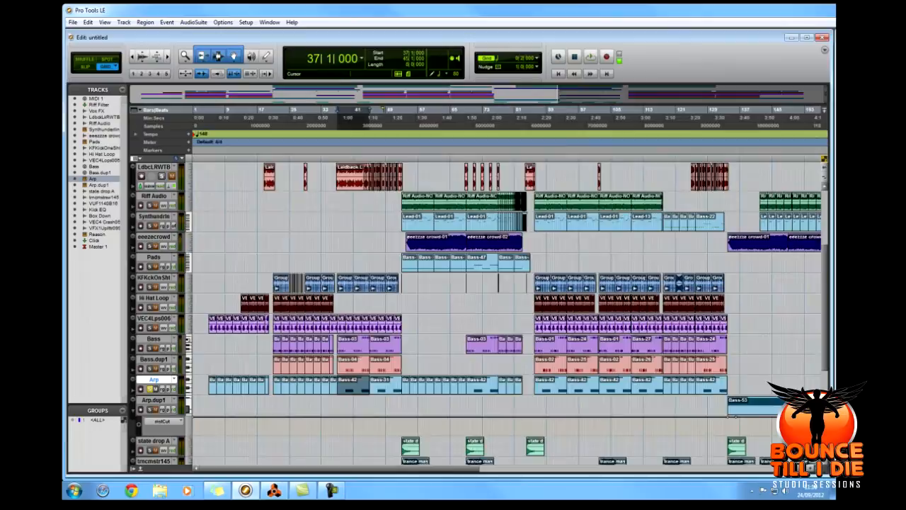
scroll(507, 312, "right", 3)
left_click(444, 242)
scroll(444, 243, "up", 3)
scroll(444, 242, "down", 1)
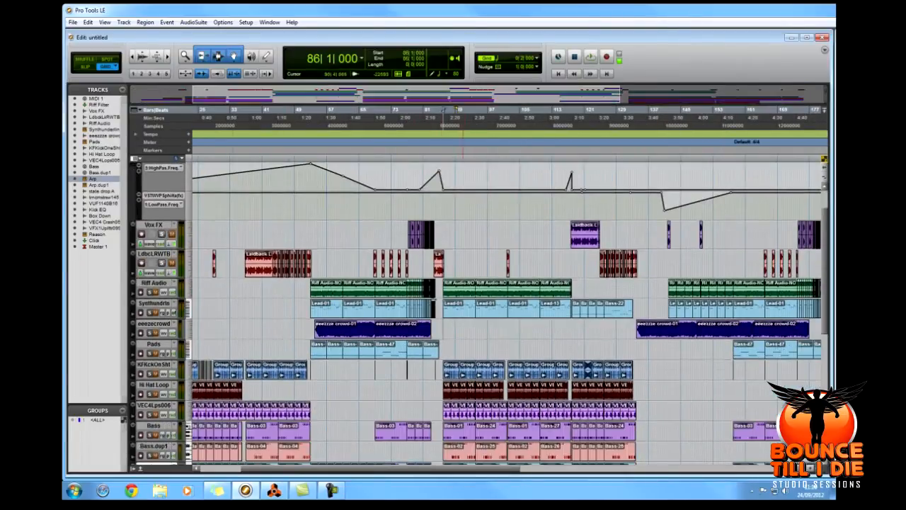
scroll(479, 314, "down", 4)
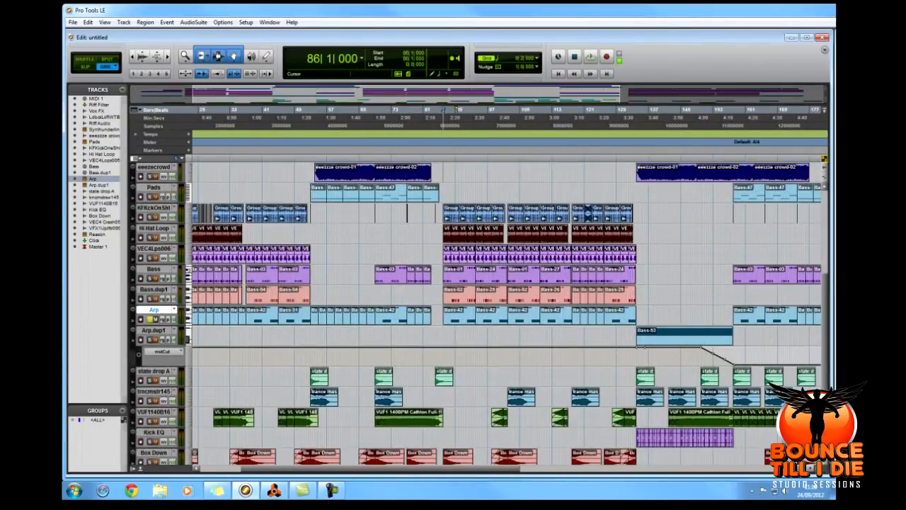
scroll(479, 314, "up", 5)
left_click(447, 305)
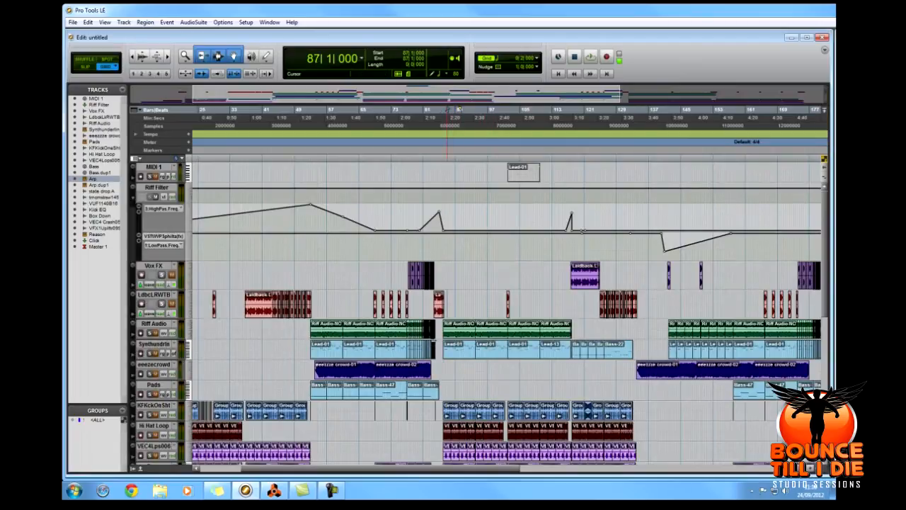
Select the Riff Audio region starting at 86|1|000 and audition the soloed Riff Audio track over it.
key("t")
key("t")
key("t")
key("r")
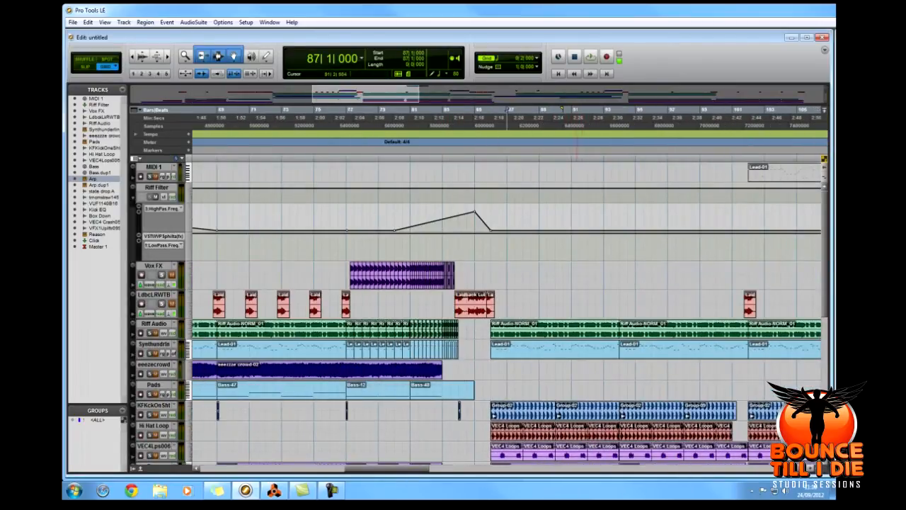
left_click_drag(386, 468, 405, 468)
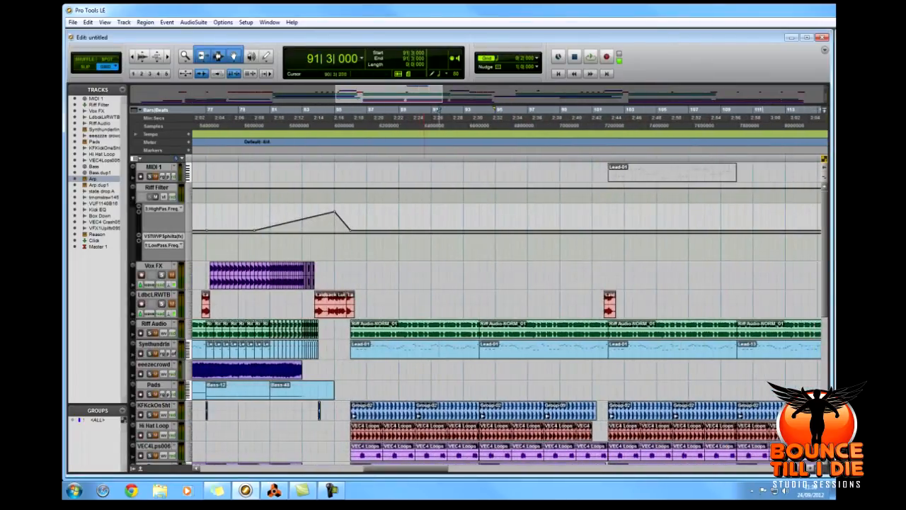
left_click(406, 336)
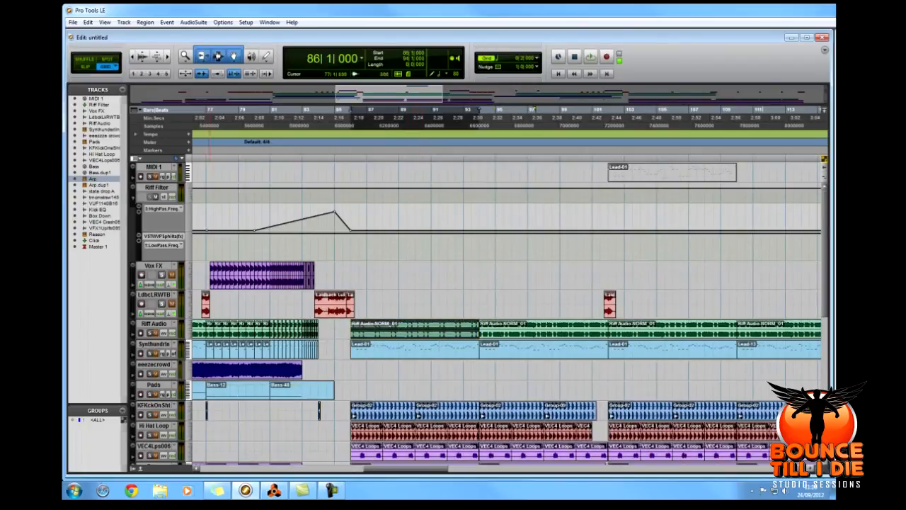
key("space")
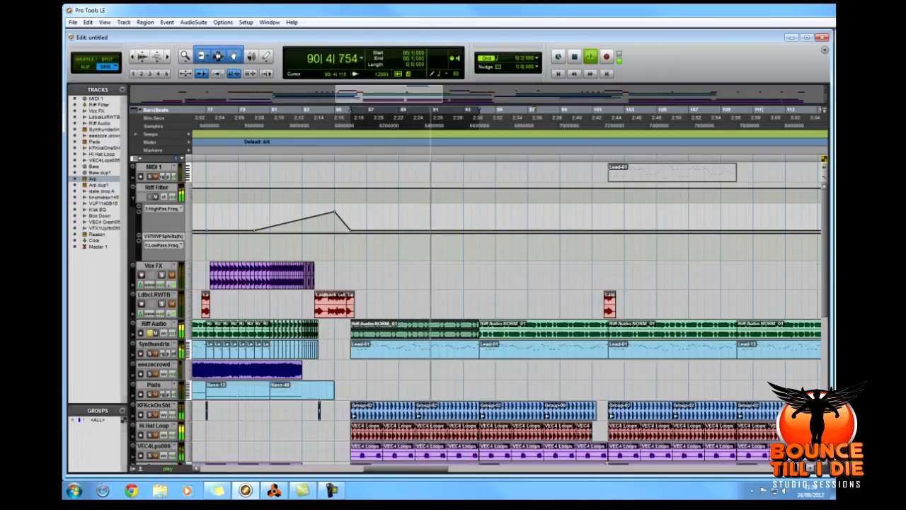
key("space")
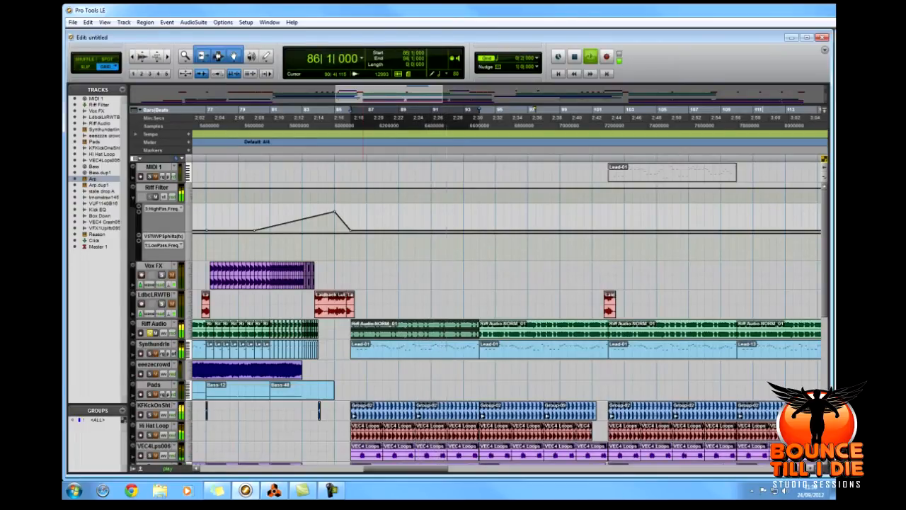
Place the Lead-01 region on the MIDI 1 track at 85|1|000 and solo that track.
scroll(432, 312, "left", 3)
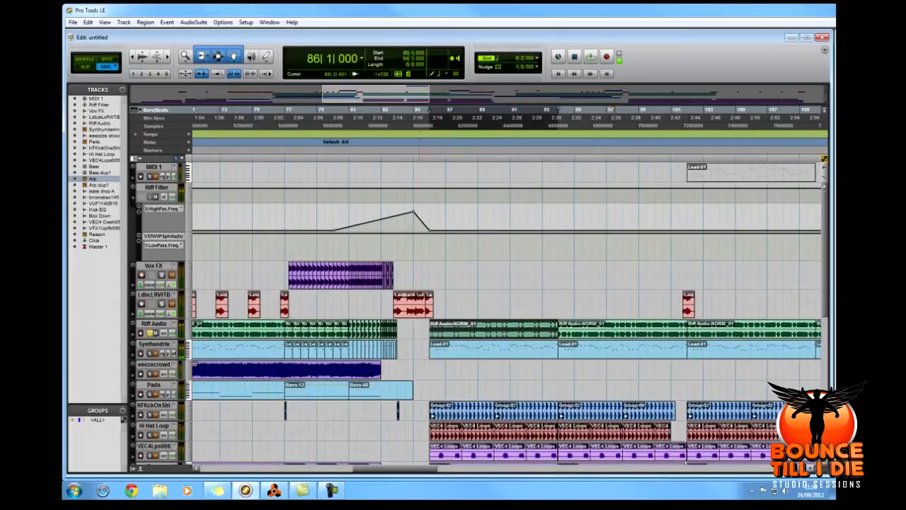
scroll(506, 312, "right", 10)
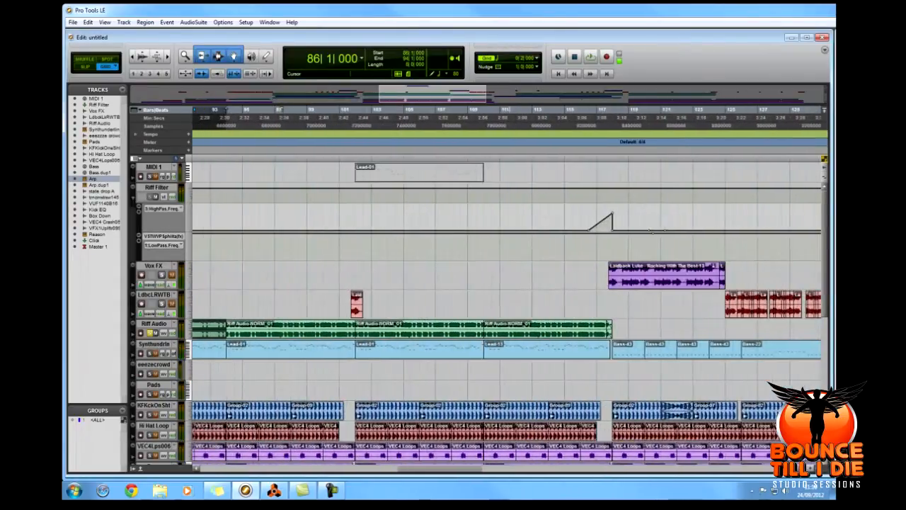
mouse_move(434, 174)
left_mouse_down()
mouse_move(185, 174)
mouse_move(445, 174)
left_mouse_up()
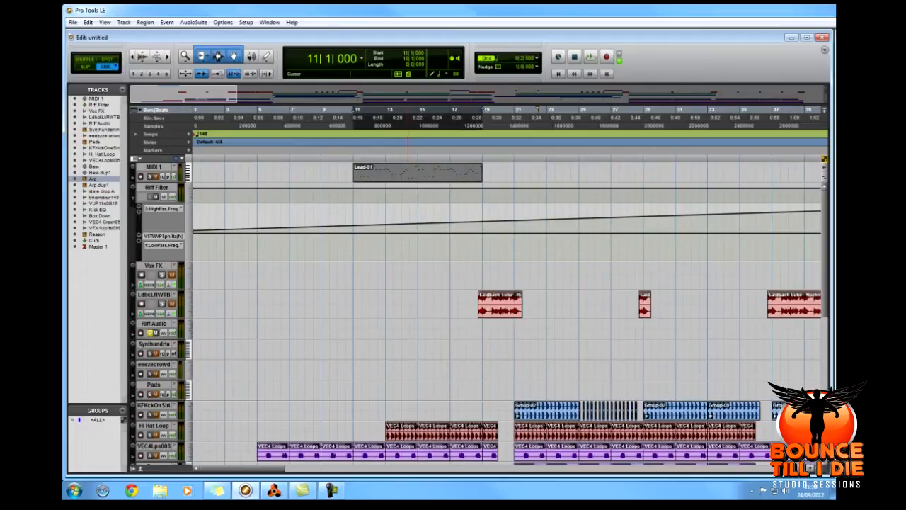
left_click(154, 167)
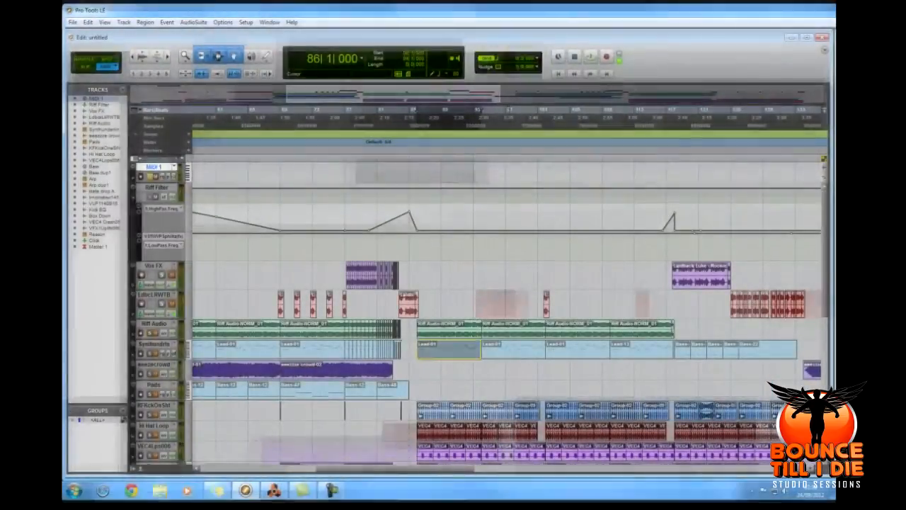
left_click_drag(460, 172, 452, 172)
Audition the Lead-01 region on the soloed MIDI 1 track from 85|1|000.
key("space")
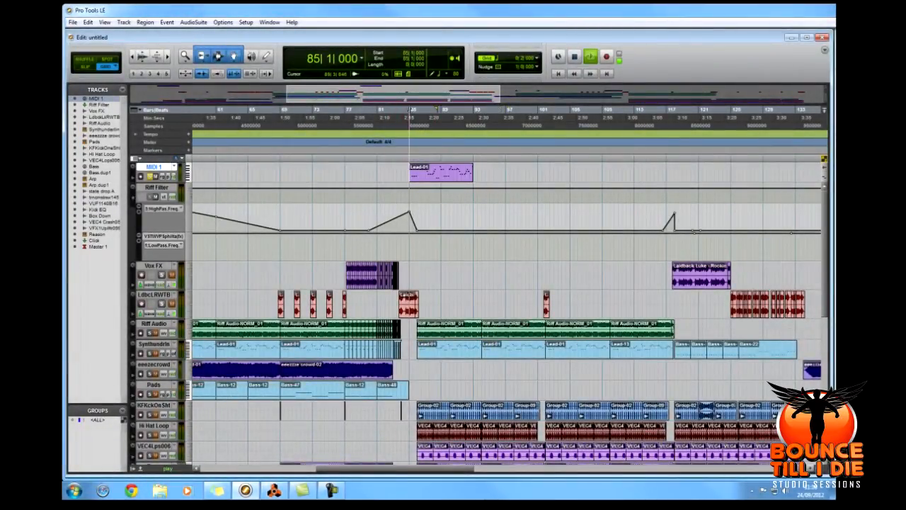
key("space")
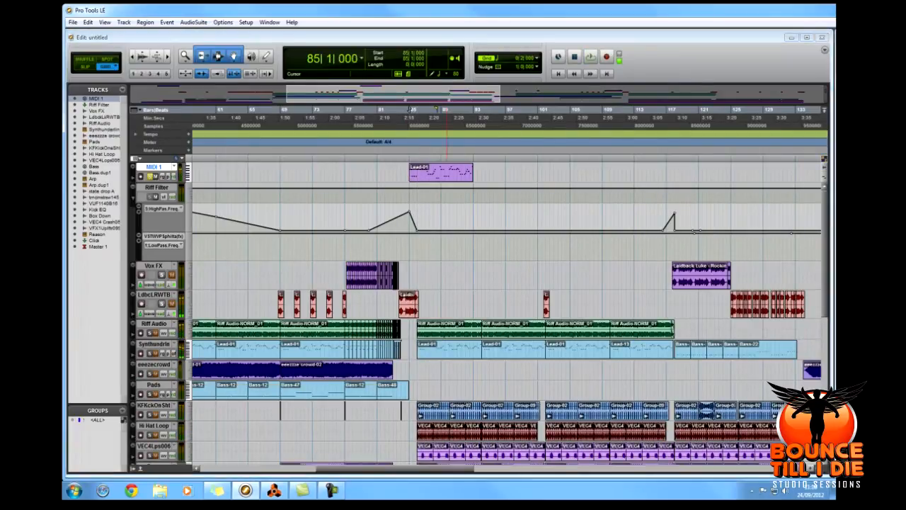
key("space")
key("space")
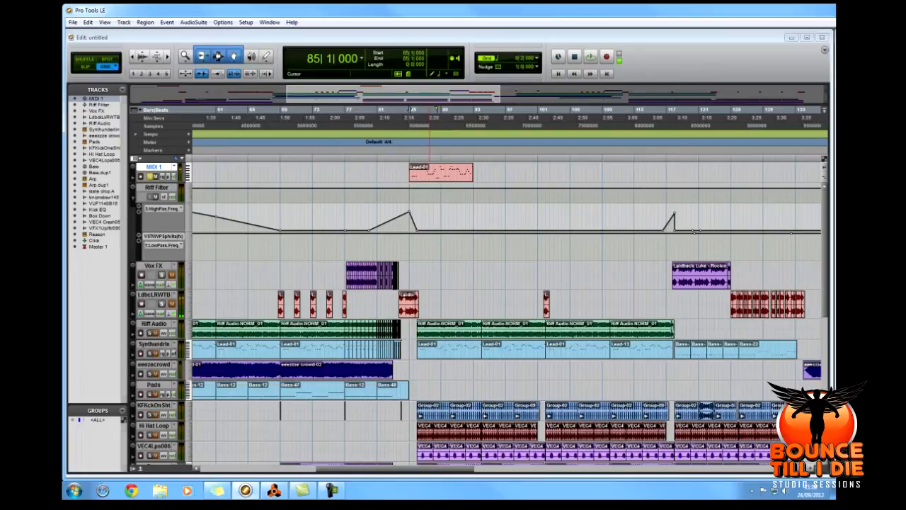
key("space")
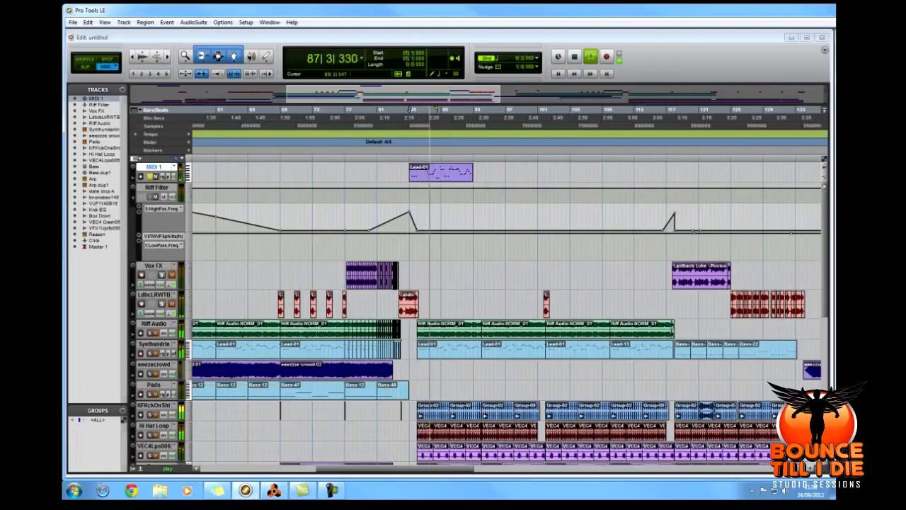
Switch to Reason, adjust the portamento of the NN-19 sampler holding the Vintage Rave sample during playback, and return to Pro Tools.
key("alt+Tab")
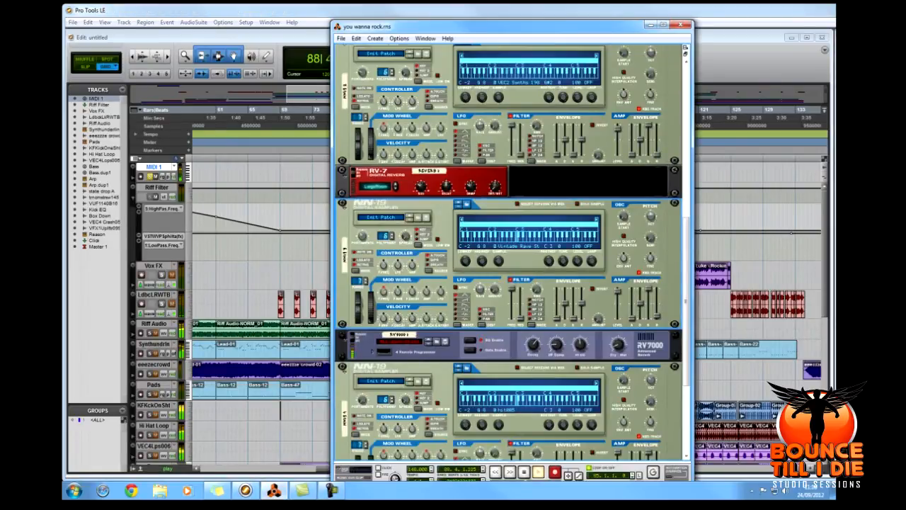
key("space")
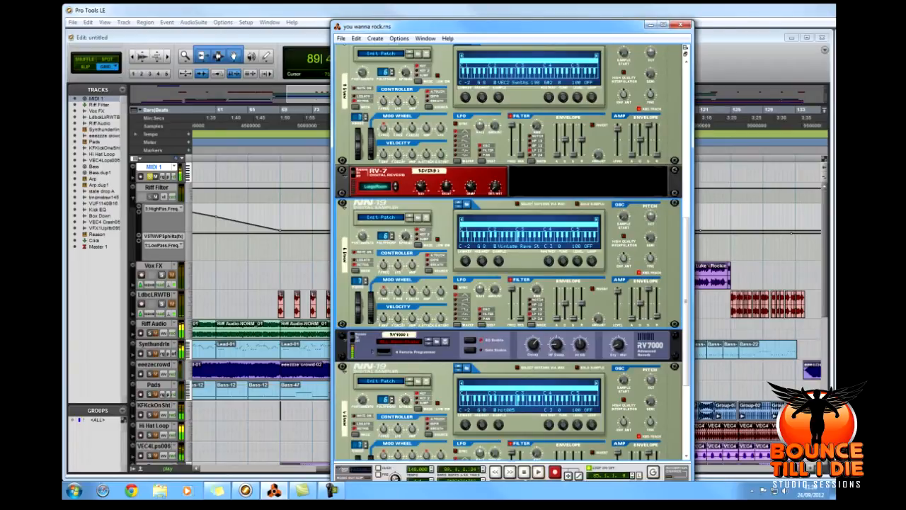
left_click_drag(363, 236, 363, 228)
key("space")
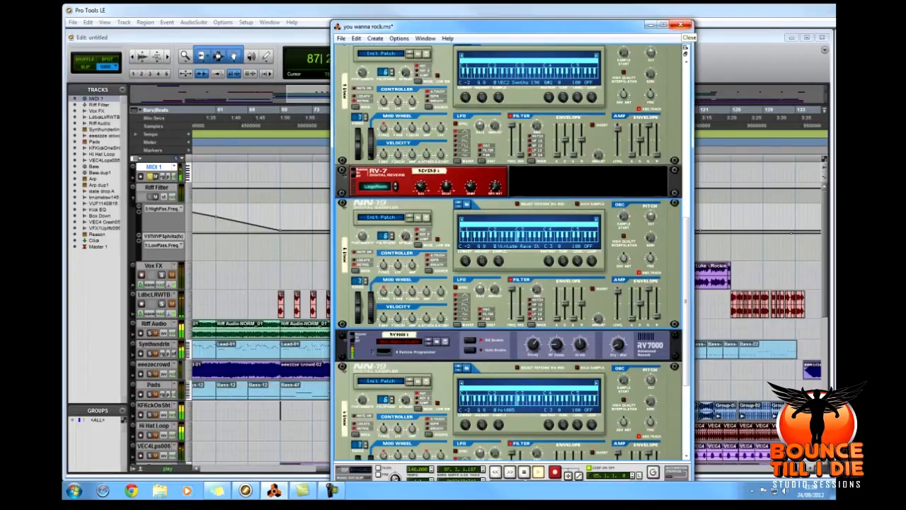
left_click(680, 25)
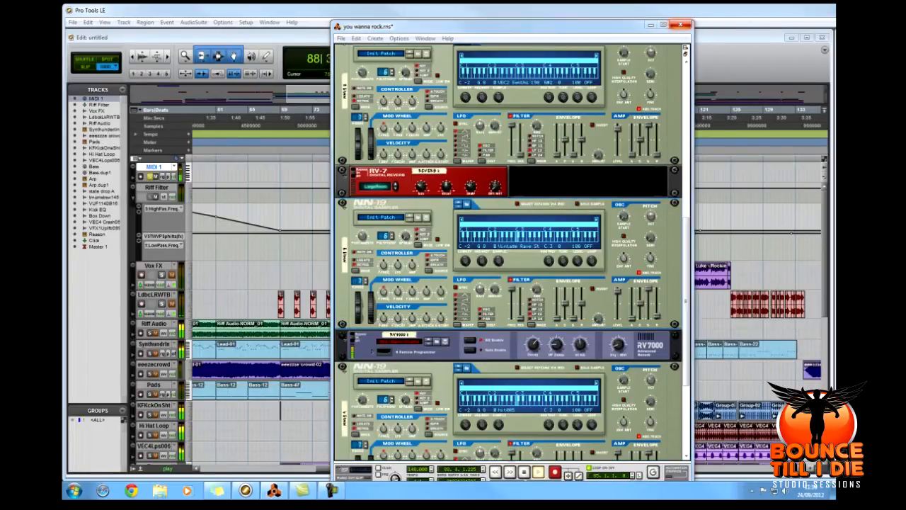
left_click(548, 267)
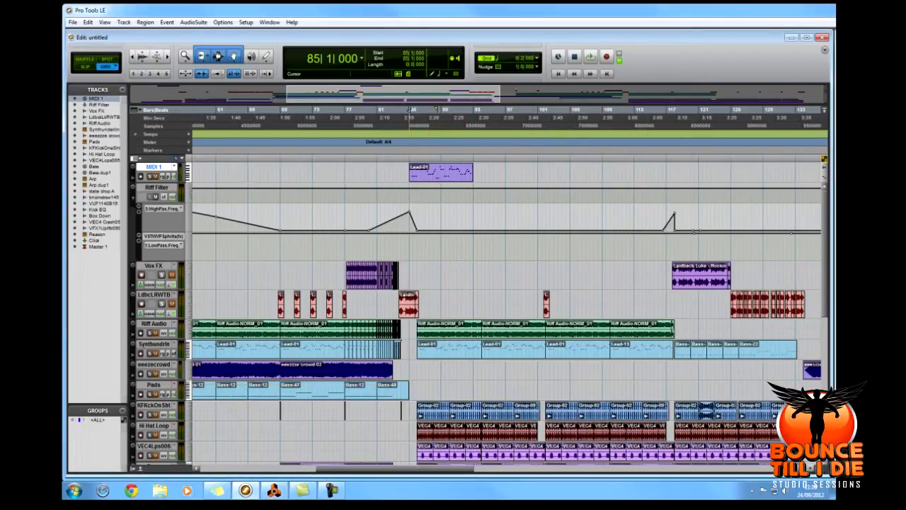
Play the soloed Riff Audio track from 86|1|000 while bringing the surrounding bass and drum tracks into view, and stop playback.
key("space")
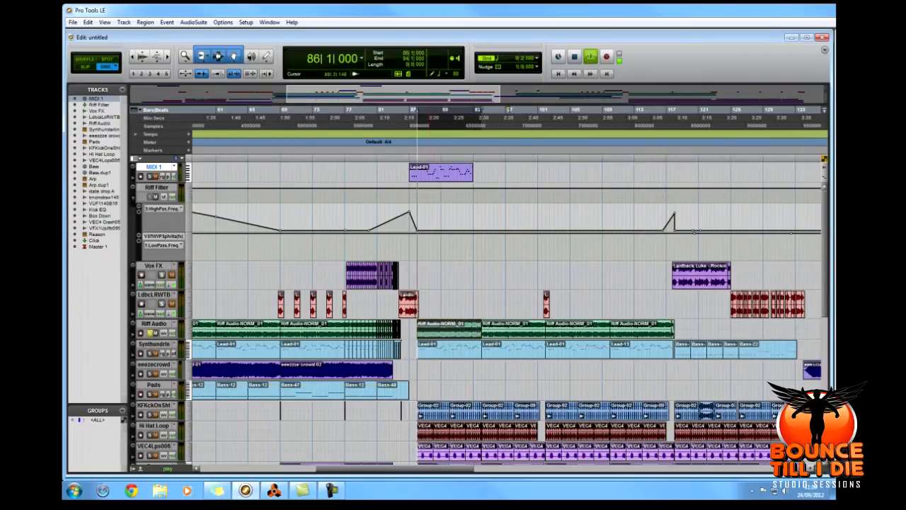
left_click_drag(326, 172, 325, 172)
key("Delete")
key("t")
key("t")
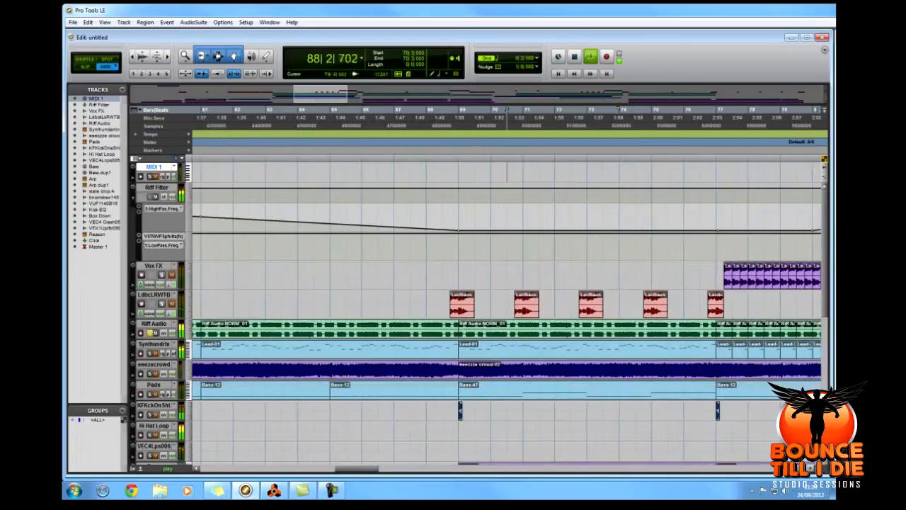
key("r")
left_click(393, 93)
mouse_move(421, 94)
left_mouse_down()
mouse_move(396, 94)
mouse_move(405, 98)
left_mouse_up()
scroll(405, 97, "down", 1)
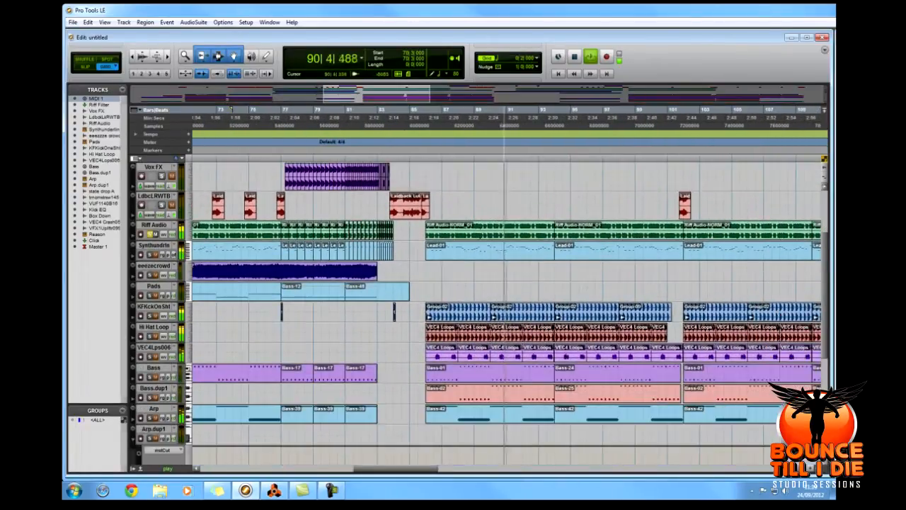
key("space")
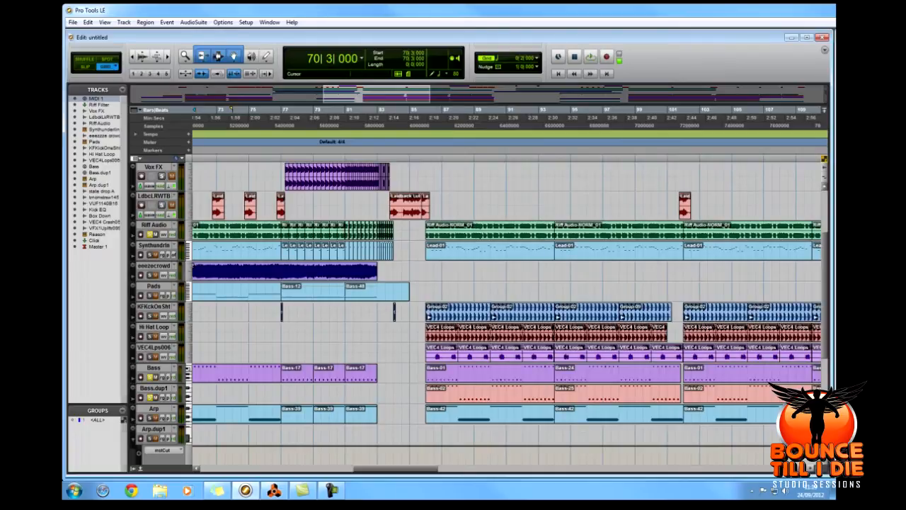
Solo the Bass, Bass.dup1, Arp, kick, hi-hat and VEC4 loop tracks together with Riff Audio and play them from 86|1|000.
scroll(479, 314, "down", 1)
scroll(479, 313, "down", 3)
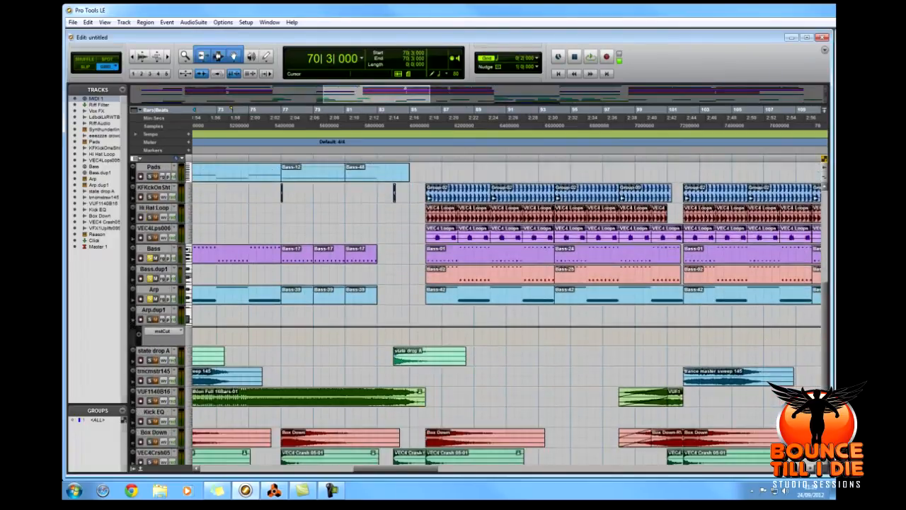
scroll(479, 313, "down", 1)
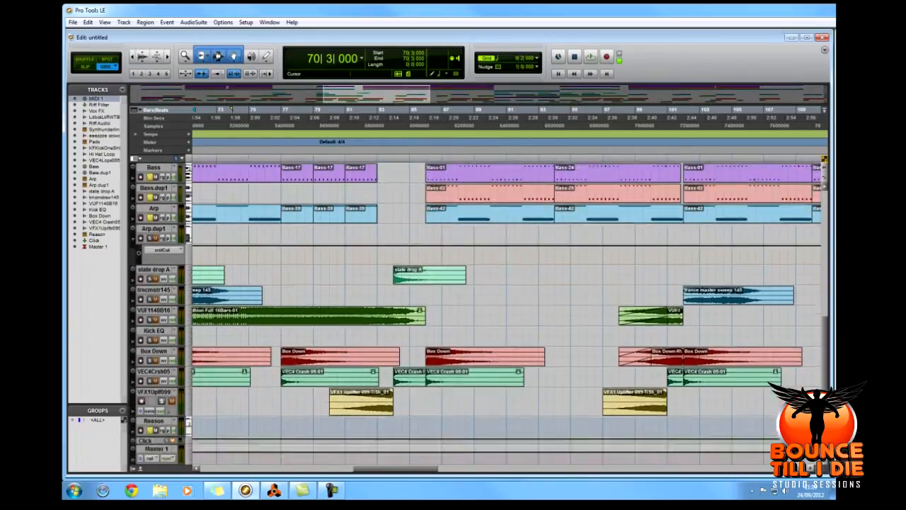
scroll(479, 314, "up", 5)
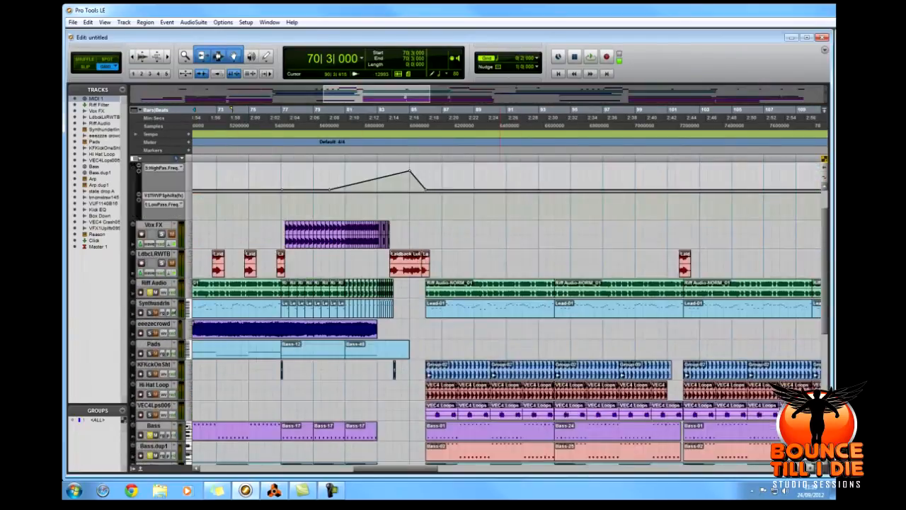
left_click(425, 110)
key("space")
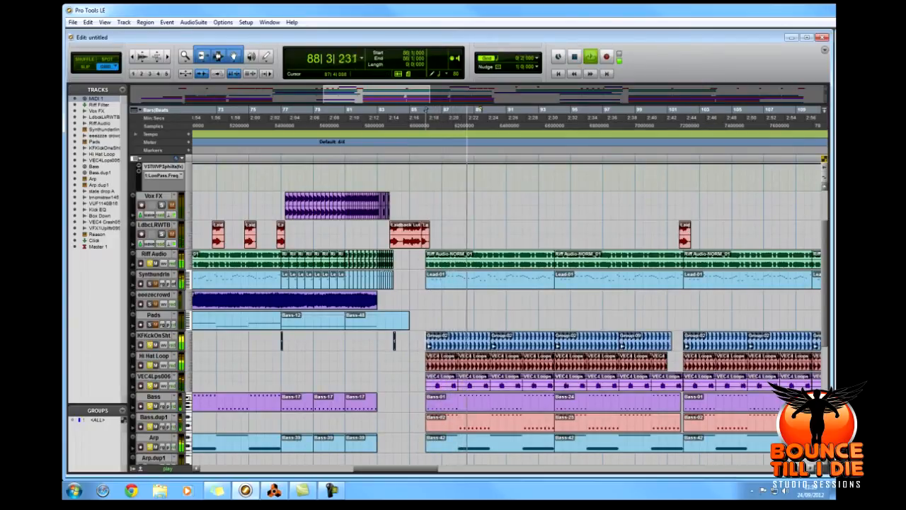
Stop playback, solo only the Synth underline track, and play it from 86|1|000 with the track selected.
key("space")
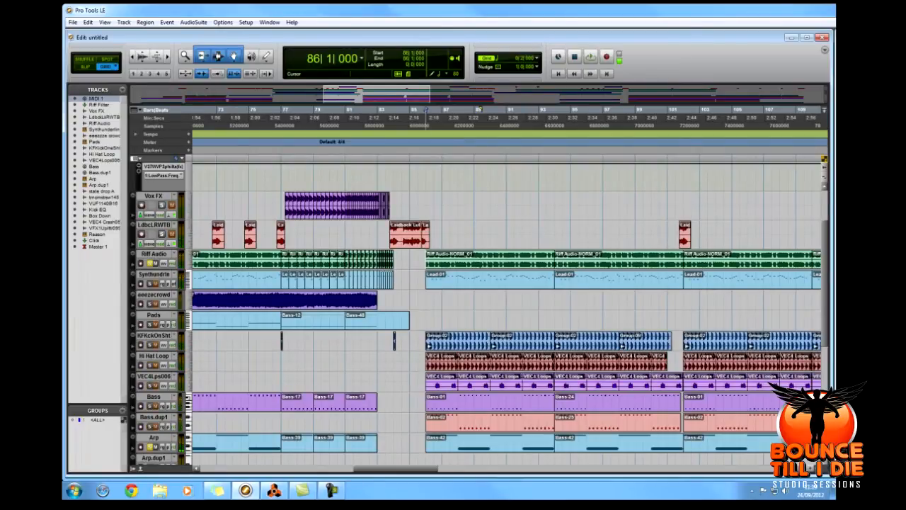
scroll(478, 312, "down", 10)
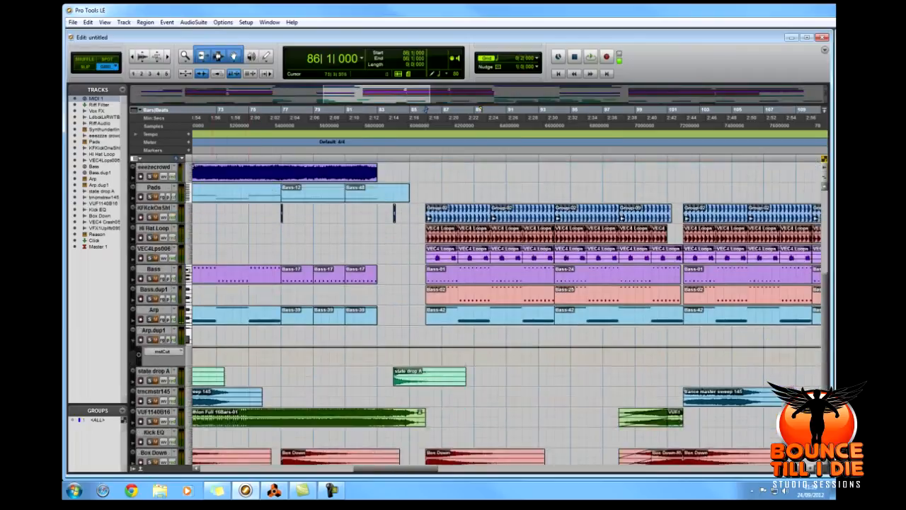
scroll(479, 312, "up", 10)
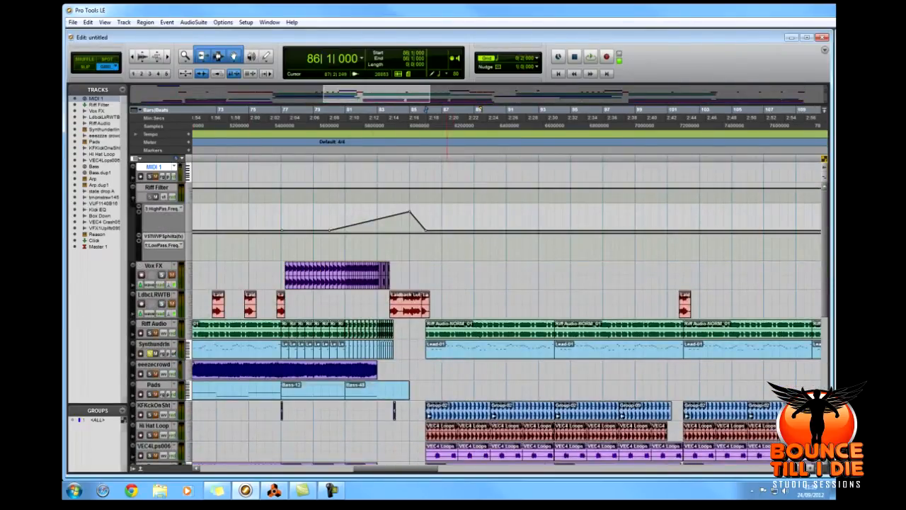
key("space")
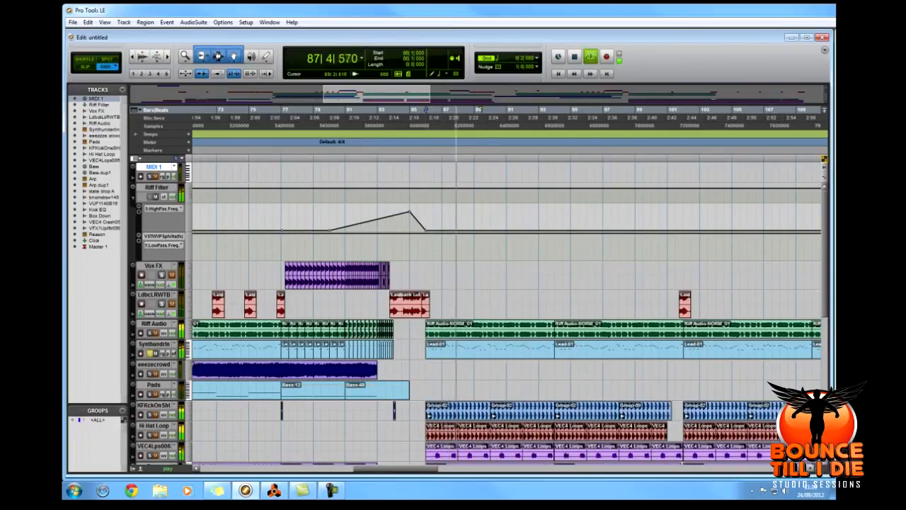
left_click(154, 345)
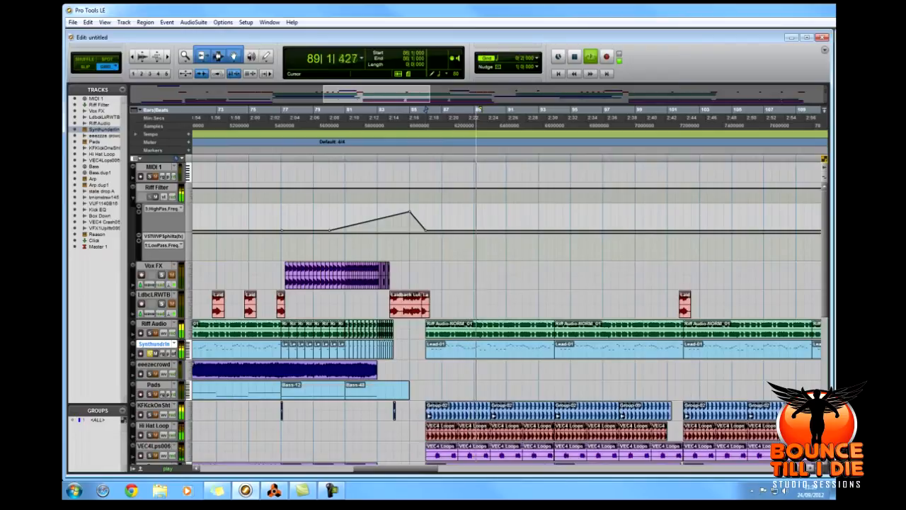
Stop playback, show the reFX Nexus 2 instrument on the Synth underline track, and close its window.
key("space")
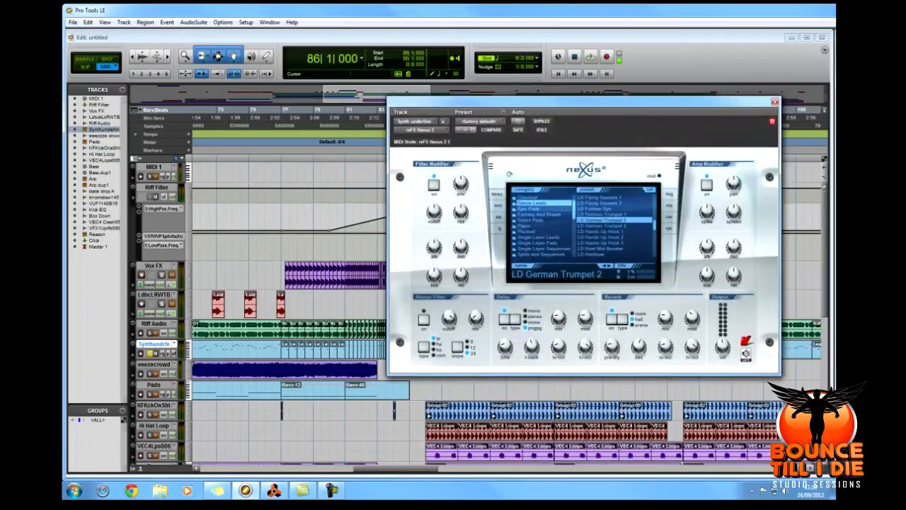
left_click_drag(574, 210, 574, 205)
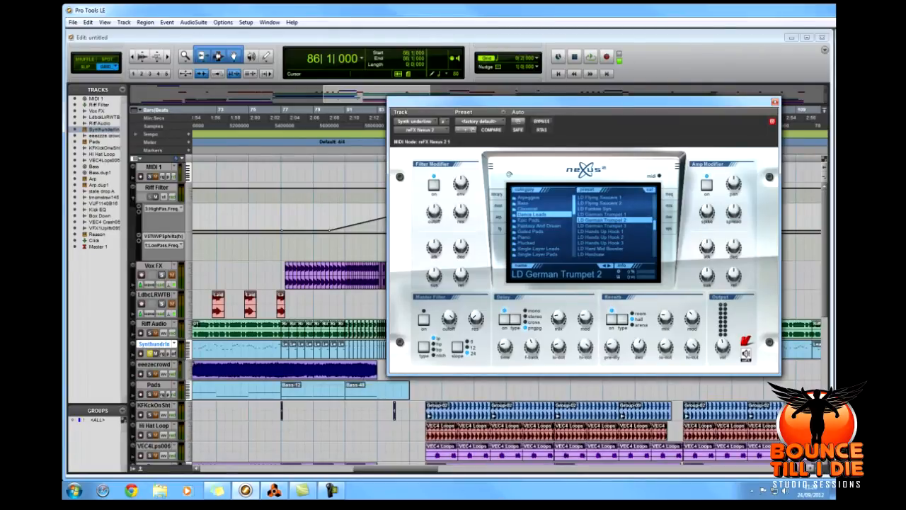
left_click(775, 103)
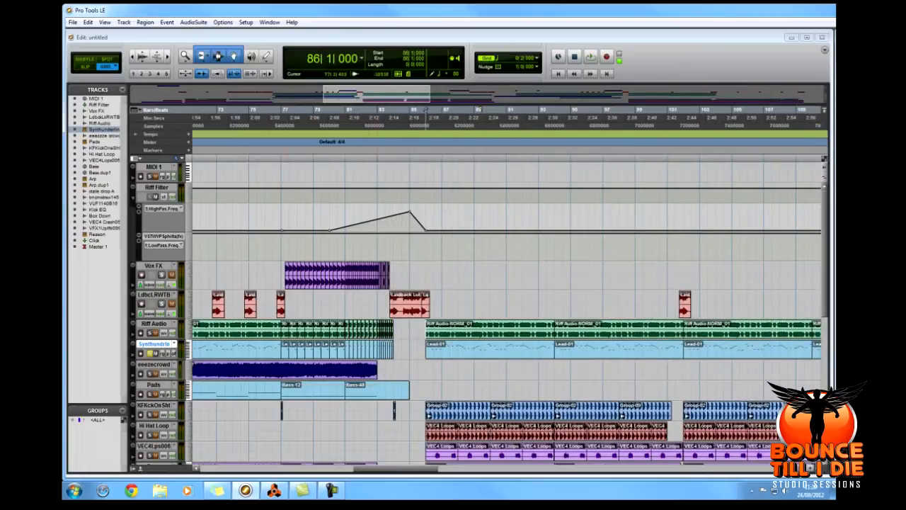
Solo Riff Audio together with Synth underline and audition them from 86|3|000 and again over the Riff Audio region starting at 86|1|000.
left_click(433, 304)
key("space")
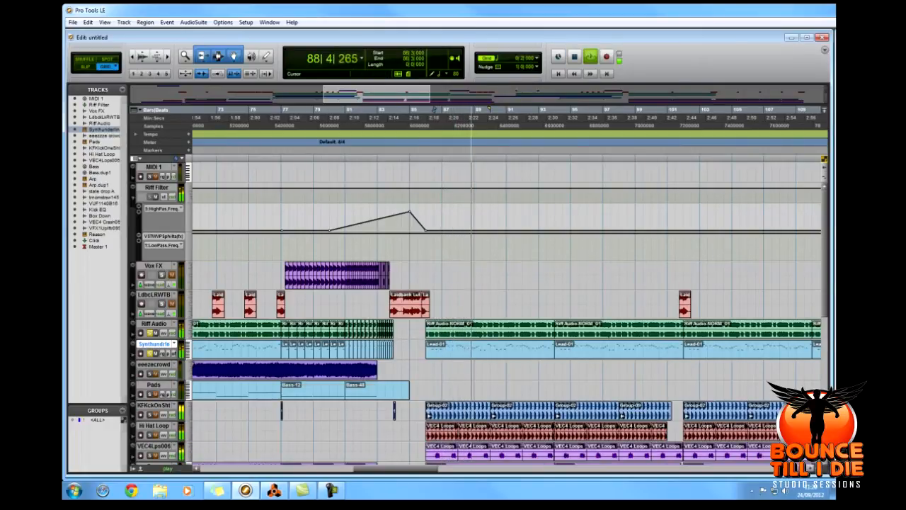
key("space")
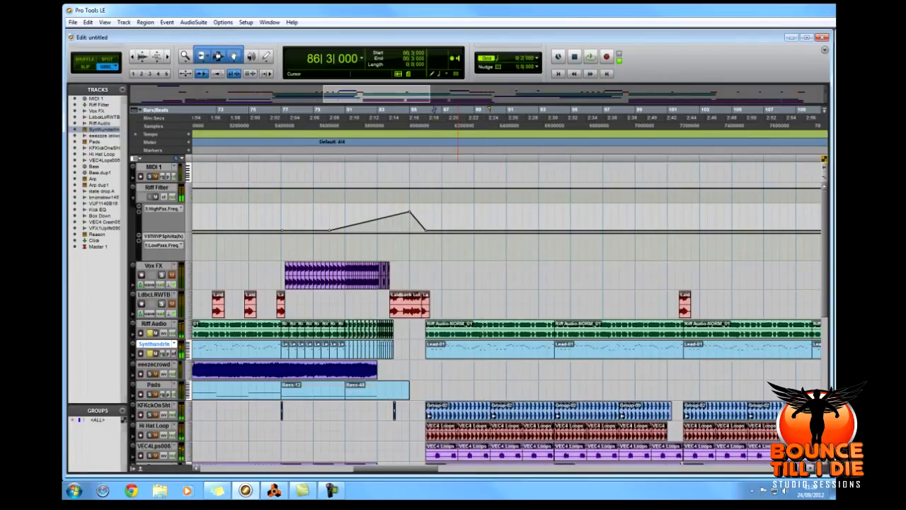
left_click(507, 335)
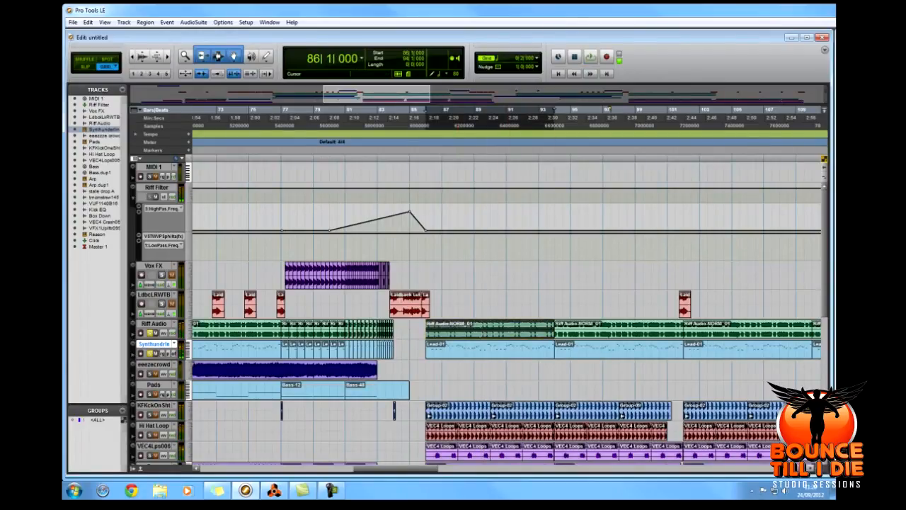
key("space")
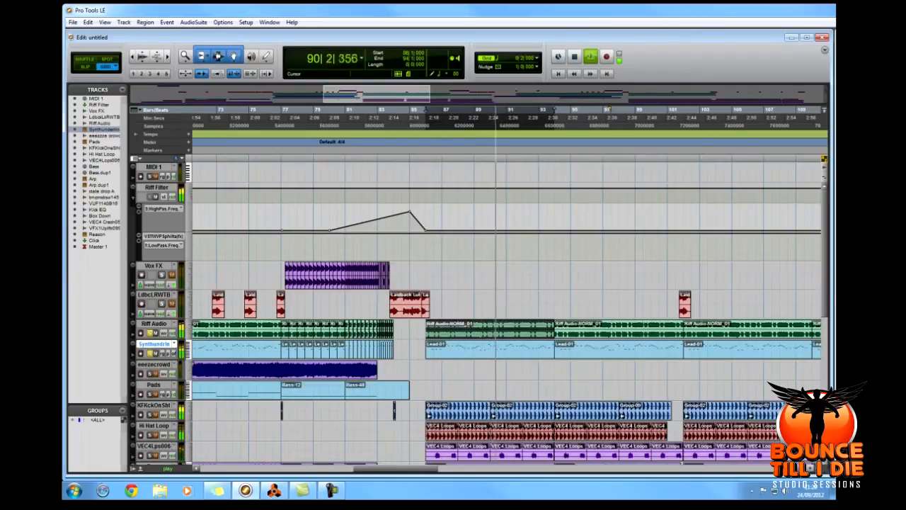
key("space")
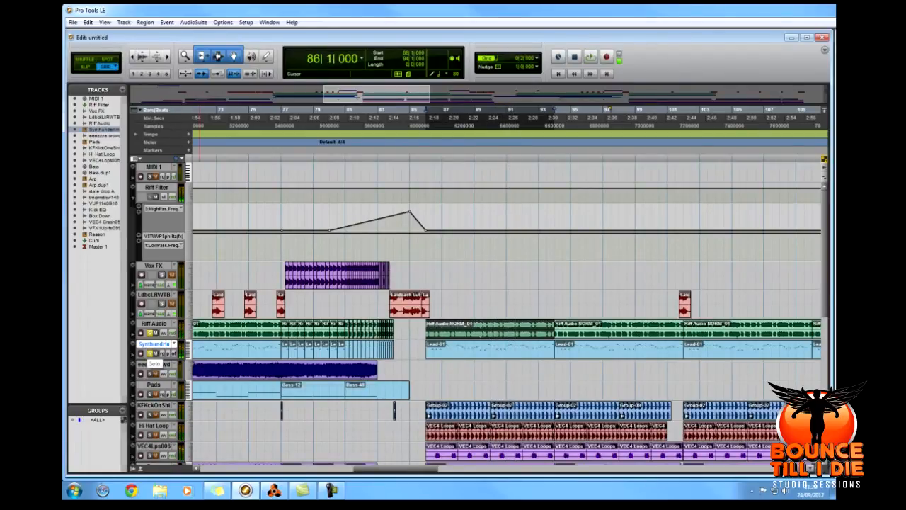
Clear the solos on Riff Audio and Synth underline and play the full mix from 86|1|000, comparing Synth underline muted and unmuted.
scroll(506, 312, "down", 5)
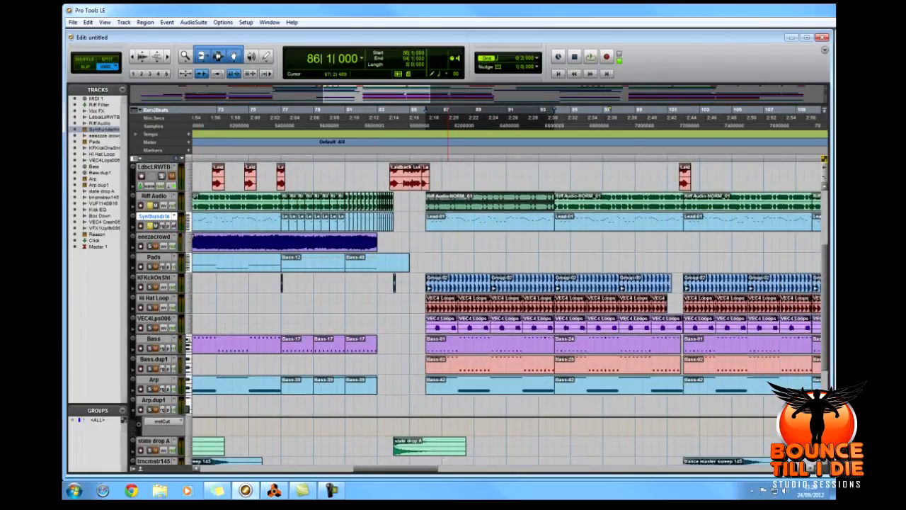
scroll(506, 312, "up", 2)
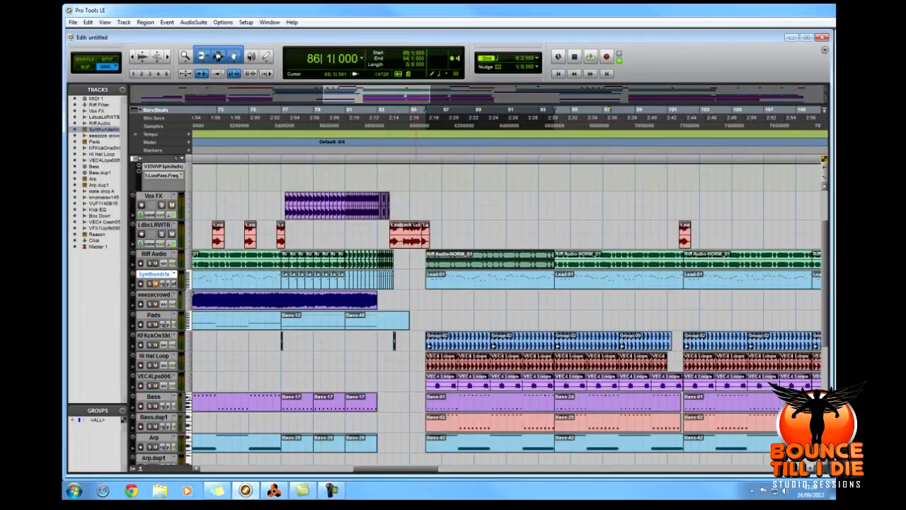
key("space")
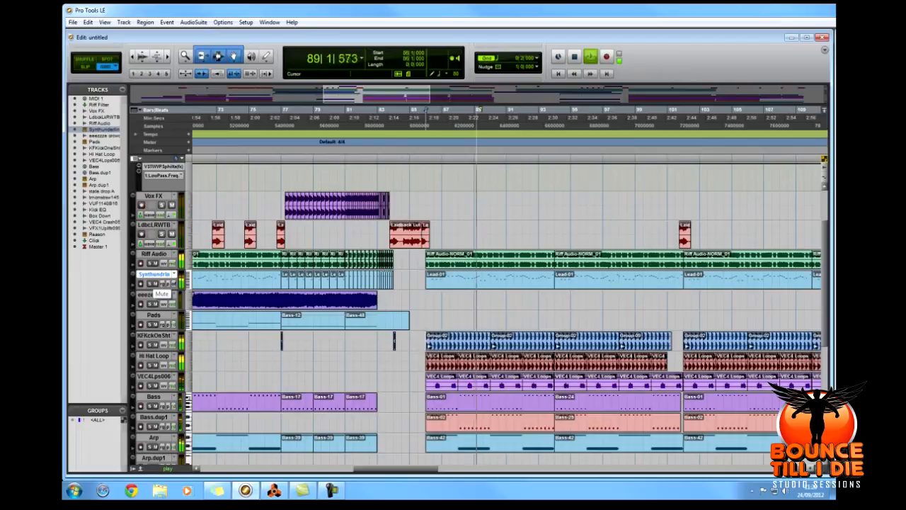
key("space")
key("space")
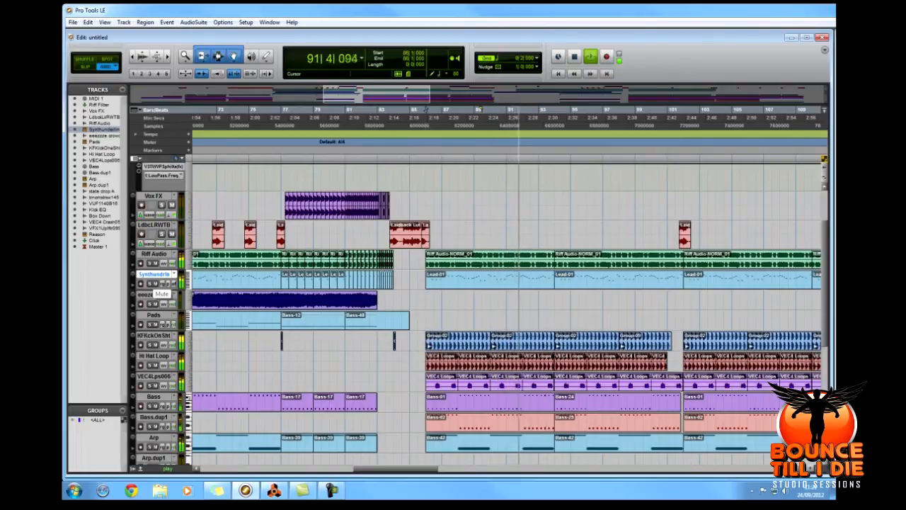
key("space")
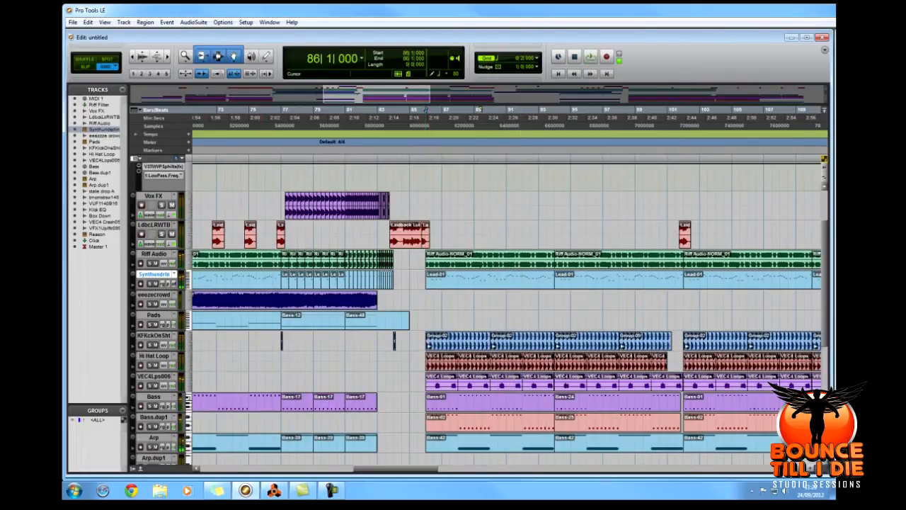
Place the play position at 52|1|000 and play the transition into the breakdown while following the Riff Filter automation.
key("r")
key("r")
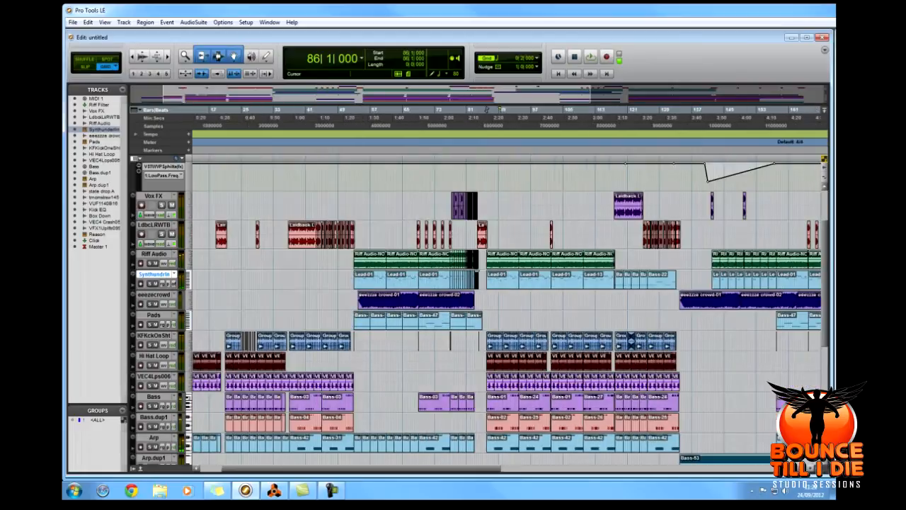
scroll(562, 311, "up", 3)
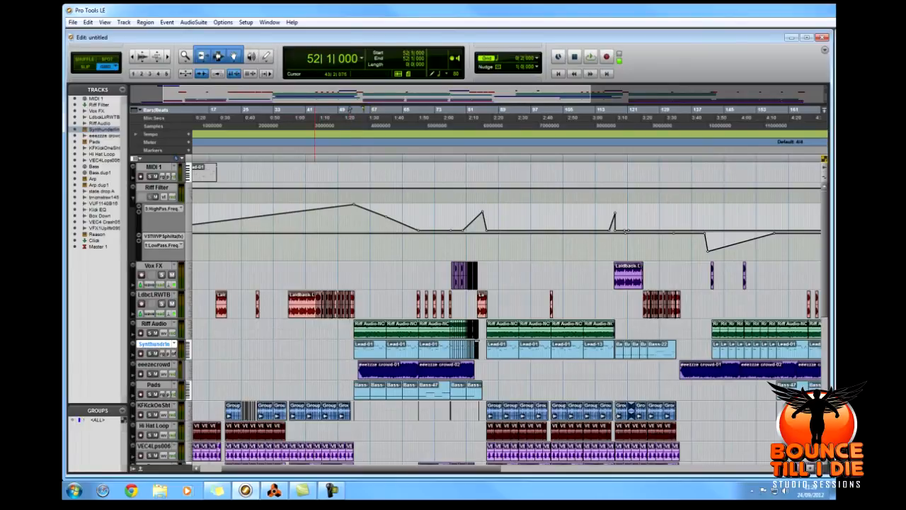
key("t")
key("t")
key("space")
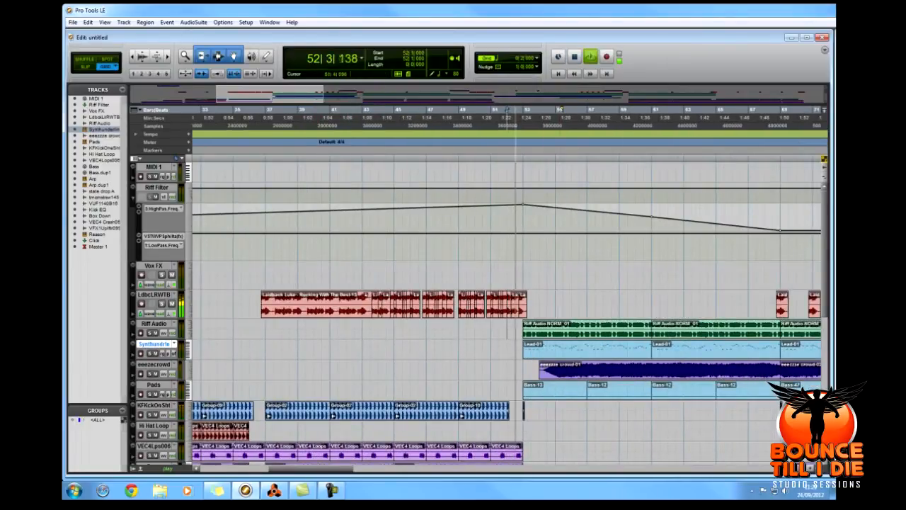
scroll(507, 311, "right", 3)
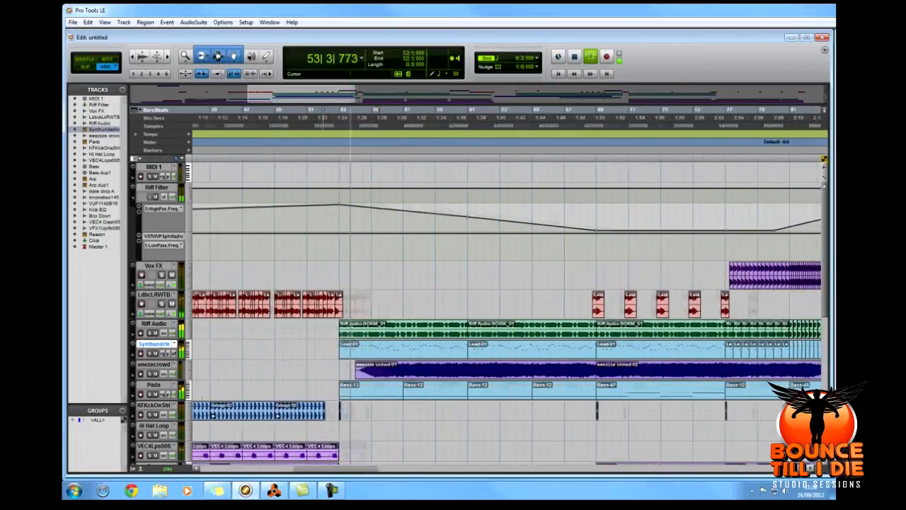
scroll(507, 312, "right", 1)
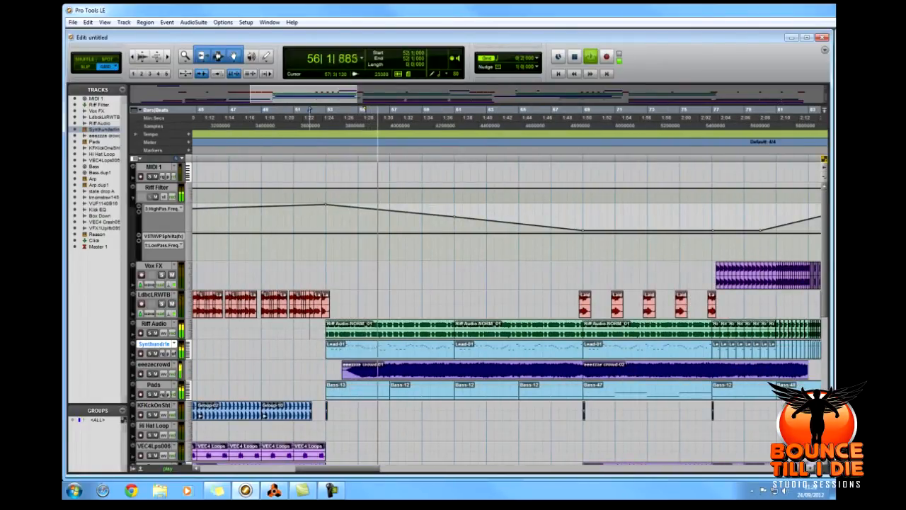
key("space")
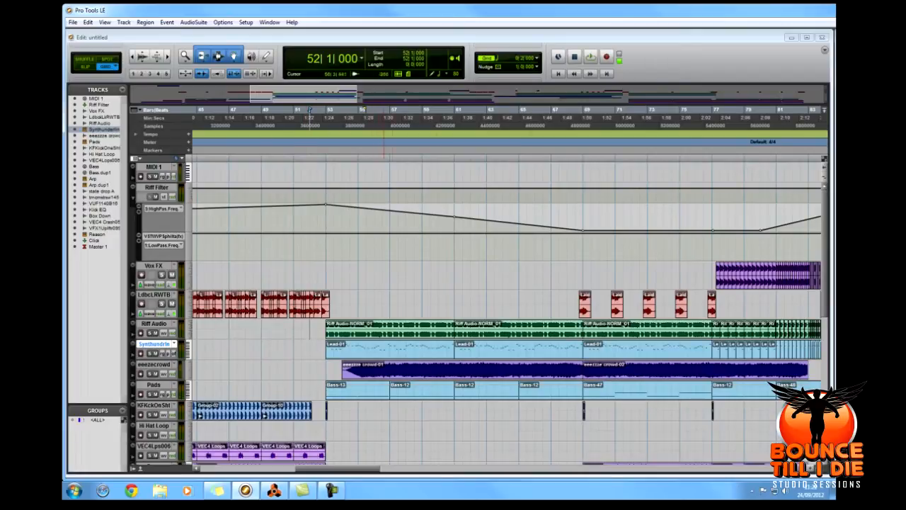
Show the Philta plug-in on the Riff Filter track, play the breakdown from 53|1|000 to watch its highpass sweep, and close the plug-in.
double_click(388, 326)
double_click(387, 347)
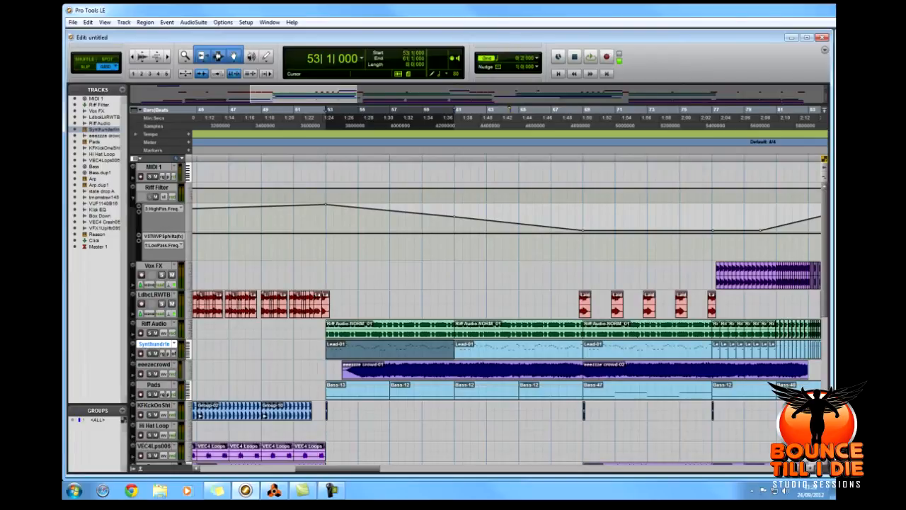
left_click_drag(828, 79, 627, 115)
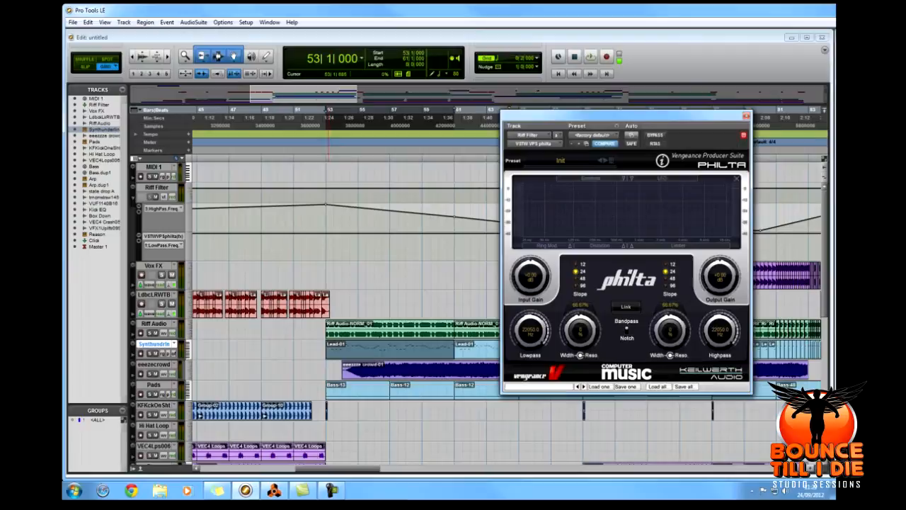
key("space")
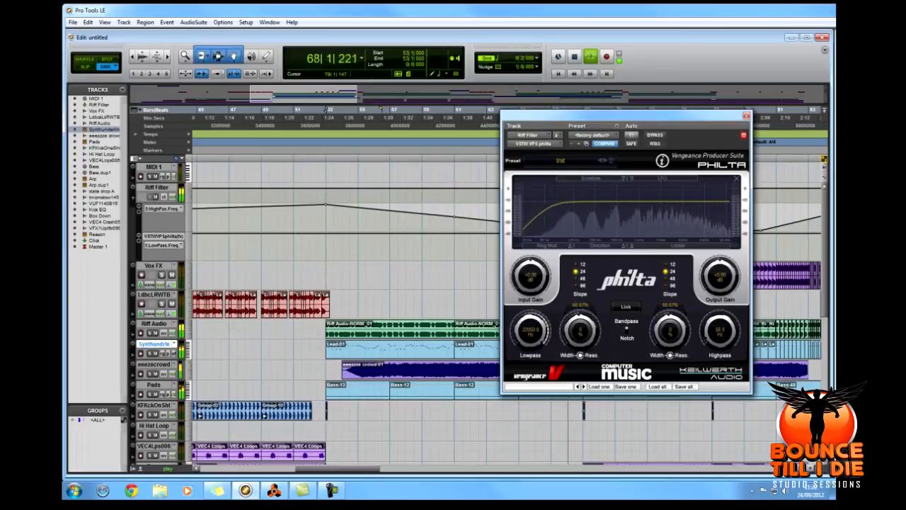
key("space")
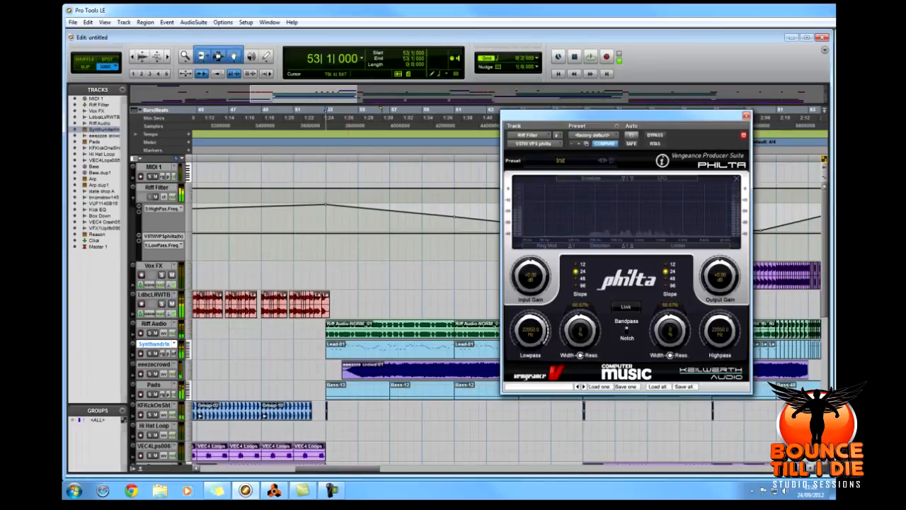
key("ctrl+w")
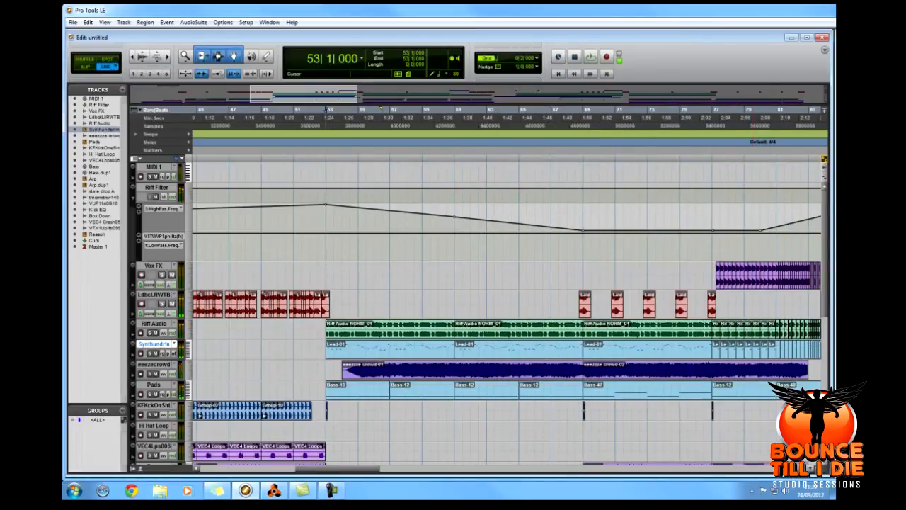
Show the AIR Stereo Width plug-in on the Riff Filter track and briefly play and stop the song with it on screen.
key("ctrl+=")
left_click_drag(836, 153, 517, 141)
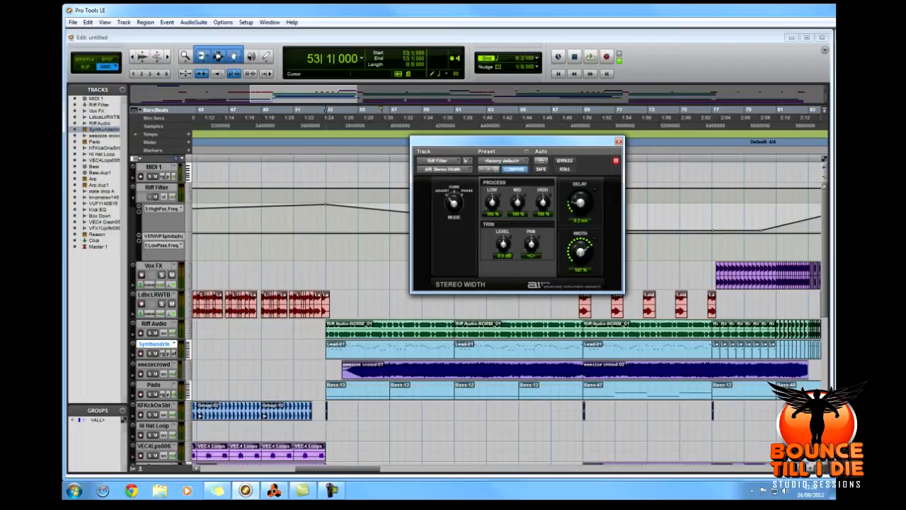
key("space")
Audition Riff Audio and Synth underline soloed from 68|1|000 while switching the Stereo Width bypass on and off, and close the plug-in.
key("space")
left_click(568, 308)
key("space")
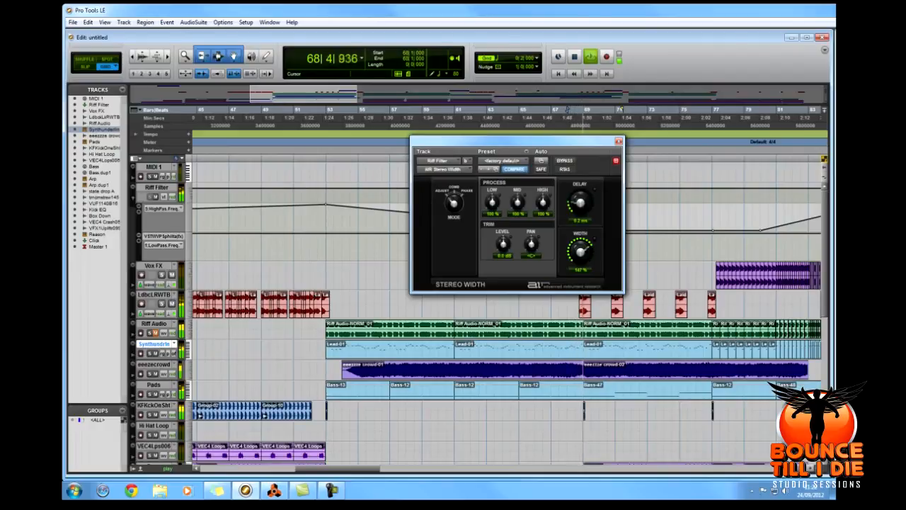
left_click(564, 161)
left_click(564, 160)
key("space")
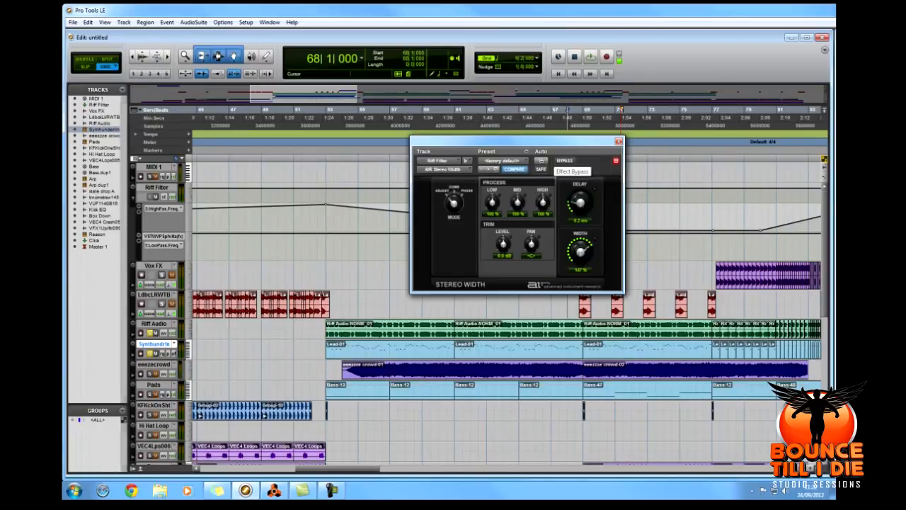
left_click_drag(552, 141, 474, 146)
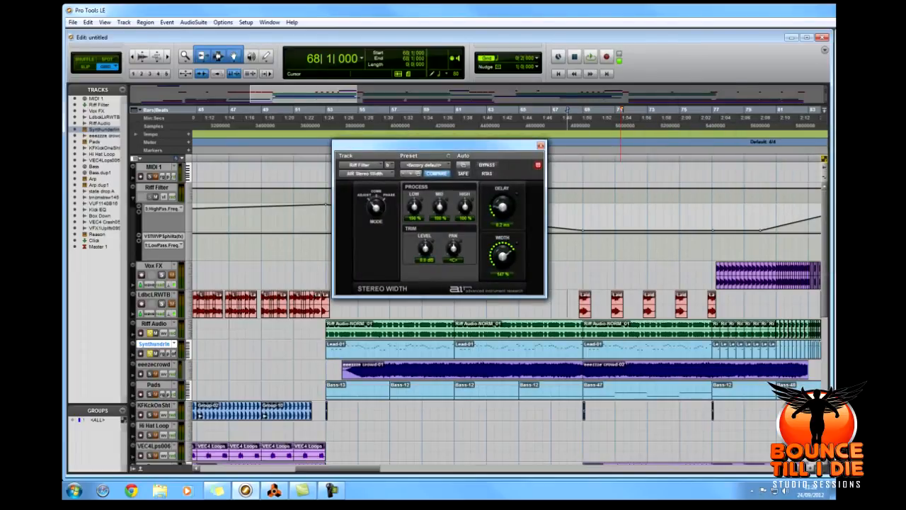
left_click(541, 145)
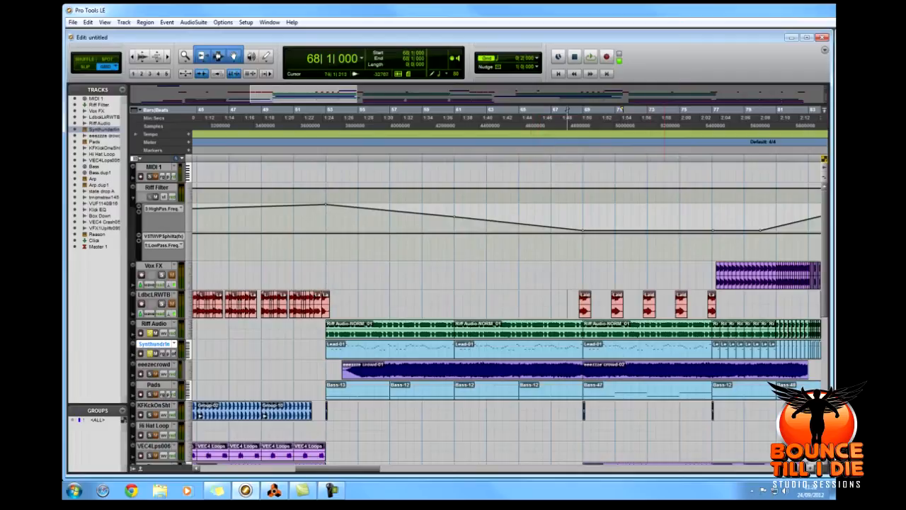
Audition the crowd track soloed in the breakdown, playing from 54|3|000.
left_click_drag(361, 468, 339, 468)
scroll(520, 436, "down", 1)
scroll(520, 437, "down", 3)
scroll(352, 464, "up", 1)
scroll(352, 461, "up", 2)
scroll(388, 454, "down", 3)
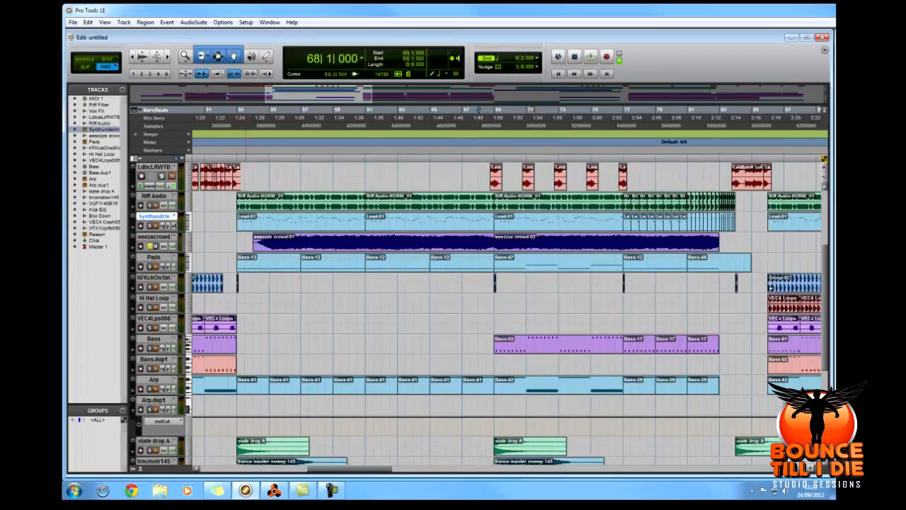
key("space")
key("space")
key("space")
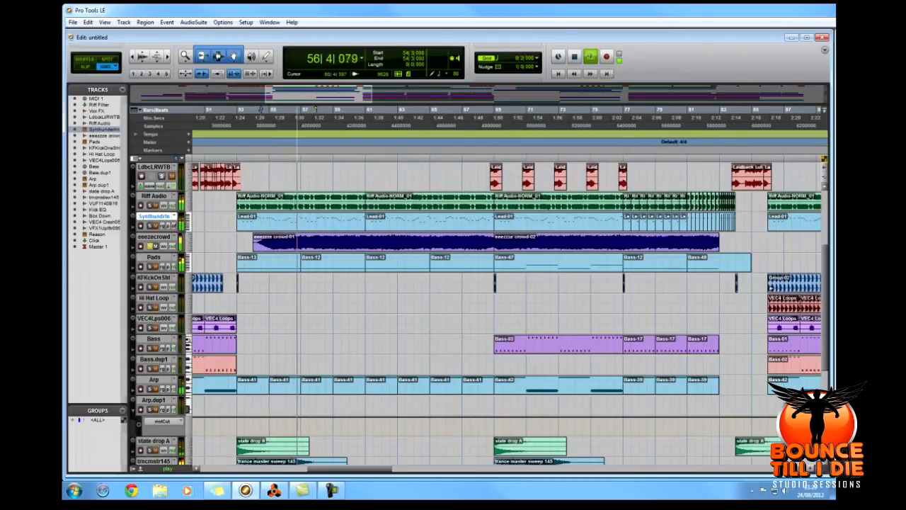
key("space")
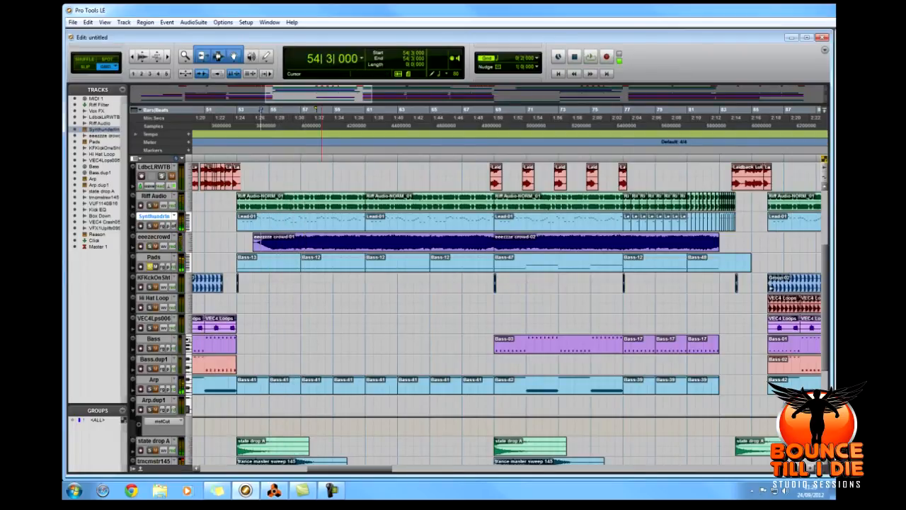
Audition the soloed Pads track from 52|3|000, just before the breakdown starts.
left_click(229, 223)
key("space")
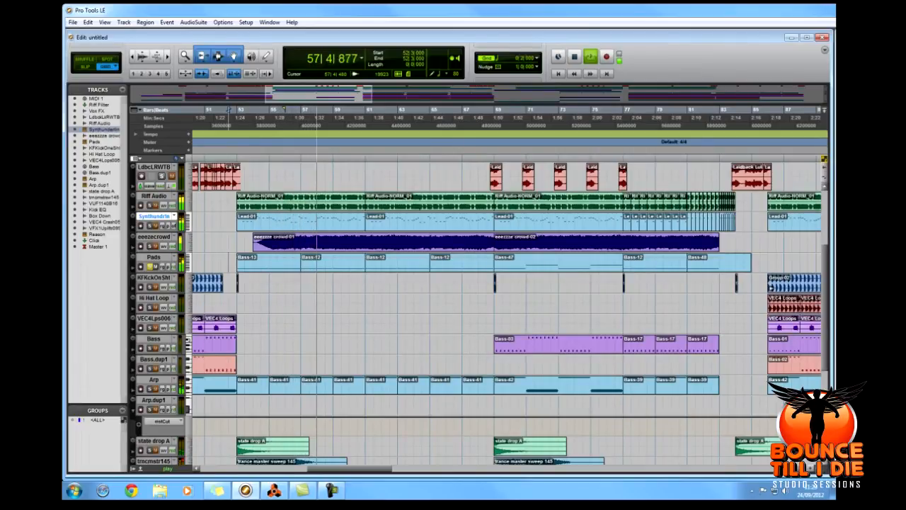
key("space")
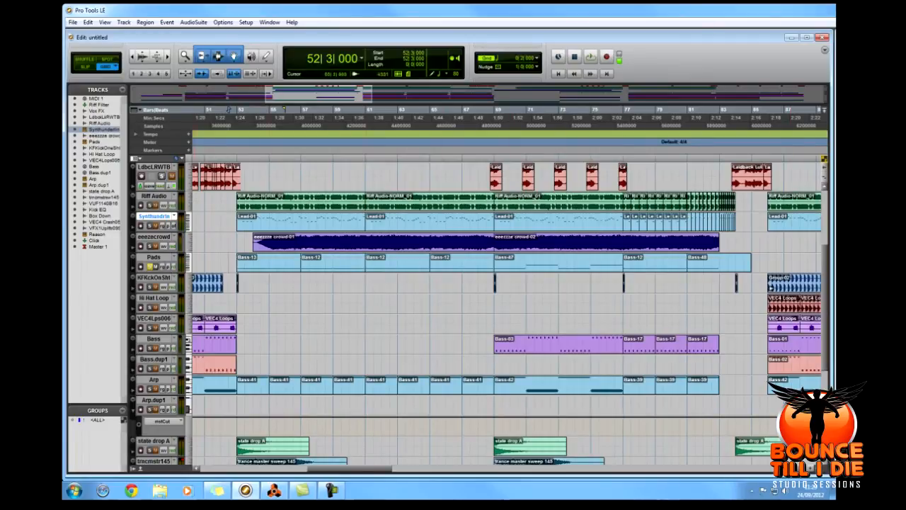
Play the breakdown's combined tracks from 52|3|000, and place the play position at 78|3|000 in its final part.
key("space")
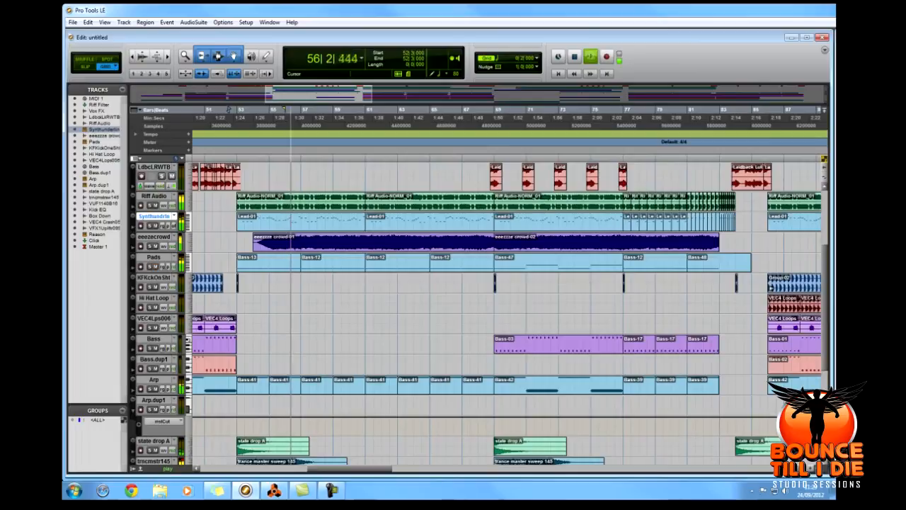
left_click(648, 239)
key("space")
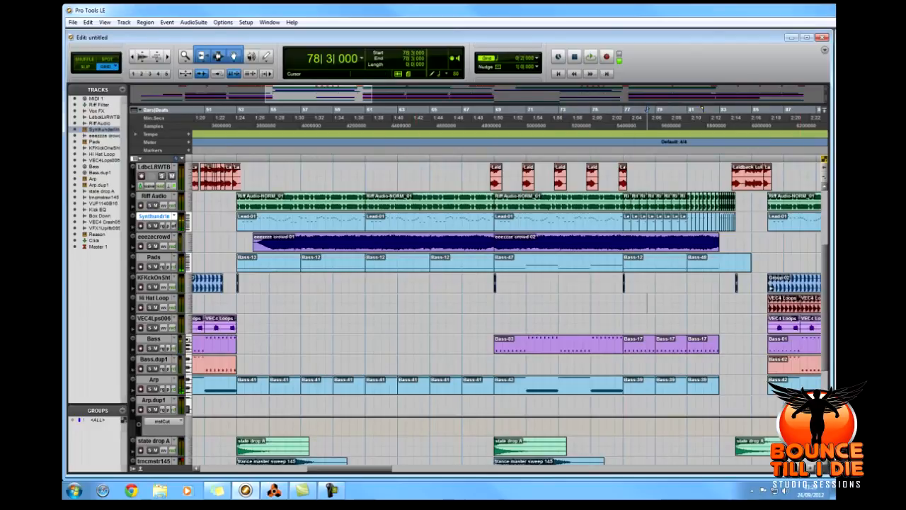
Play the second half of the breakdown from 68|3|000, where the Bass track enters.
left_click_drag(354, 469, 387, 468)
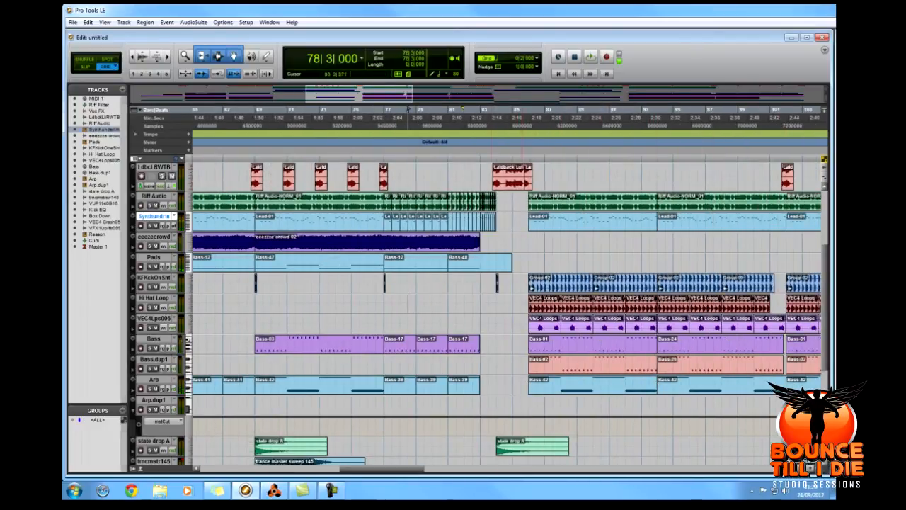
left_click(248, 303)
key("space")
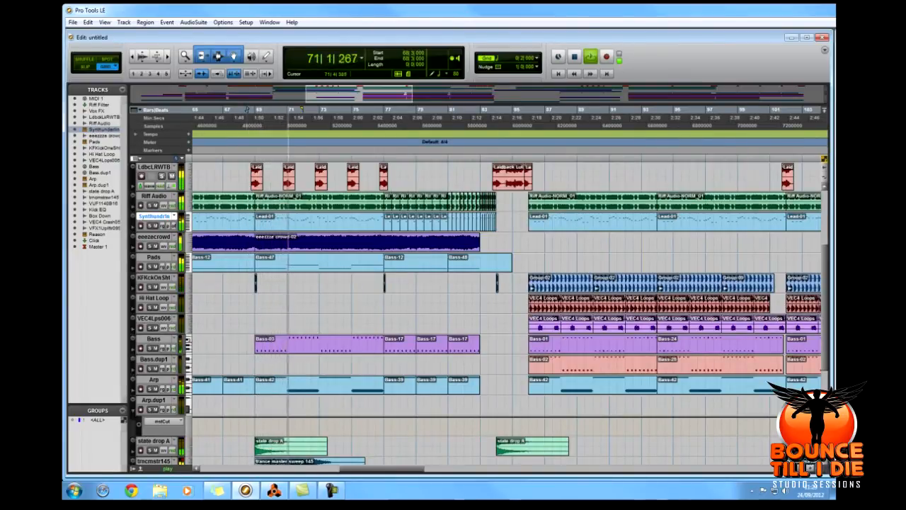
key("space")
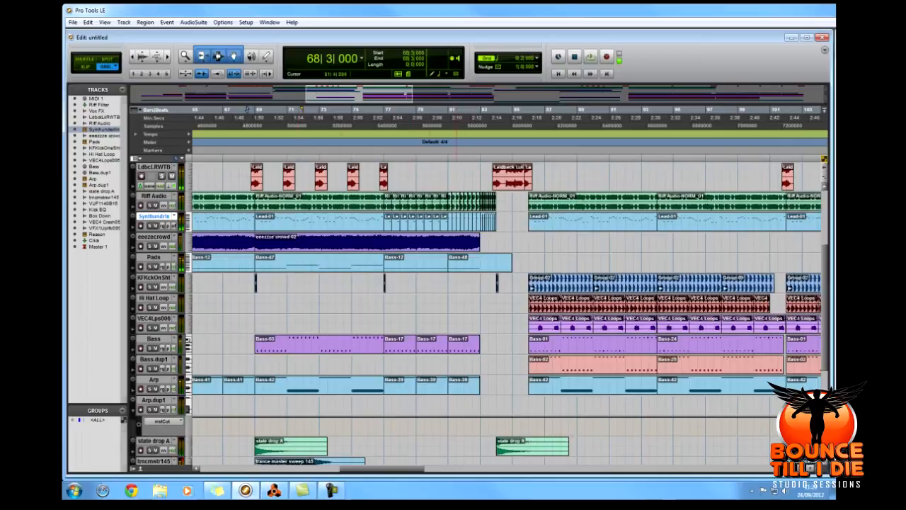
Look over the effects tracks below the arp, and show the song's whole arrangement from the first drop to the end.
scroll(490, 311, "down", 2)
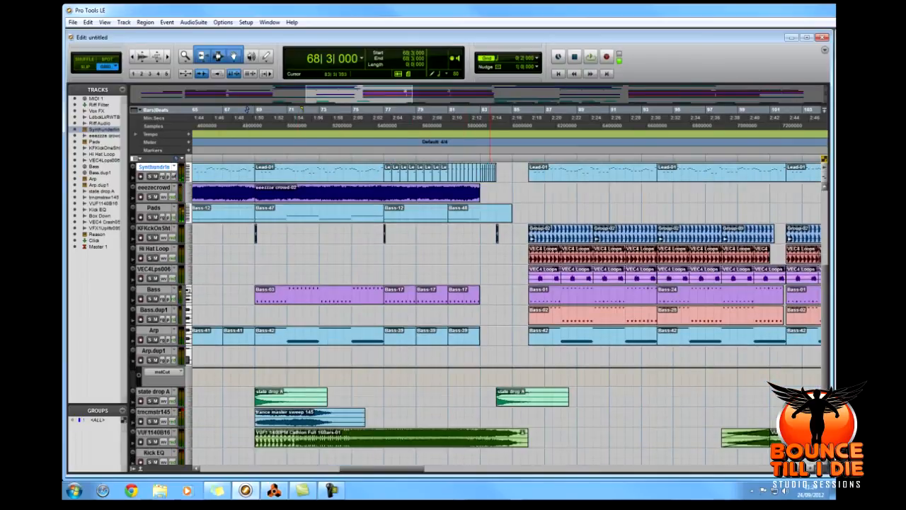
scroll(491, 312, "down", 2)
scroll(491, 311, "down", 2)
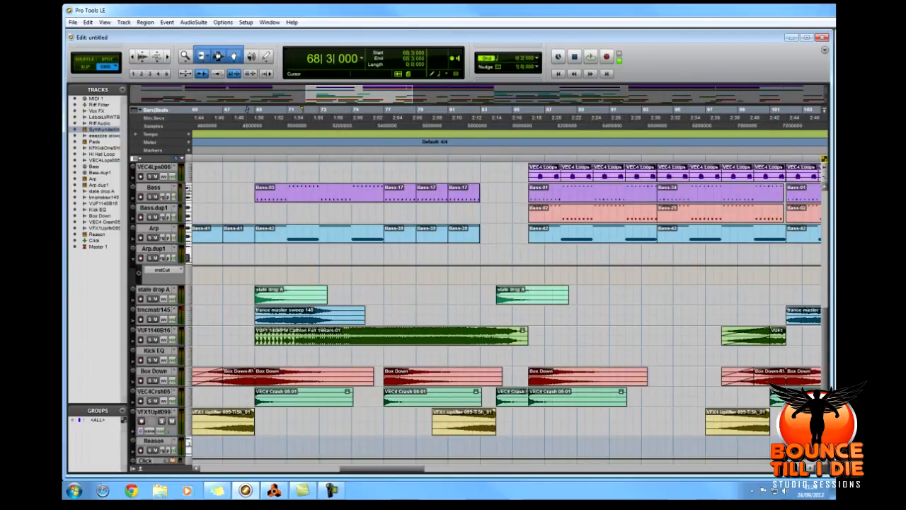
key("ctrl+[")
key("ctrl+[")
key("ctrl+[")
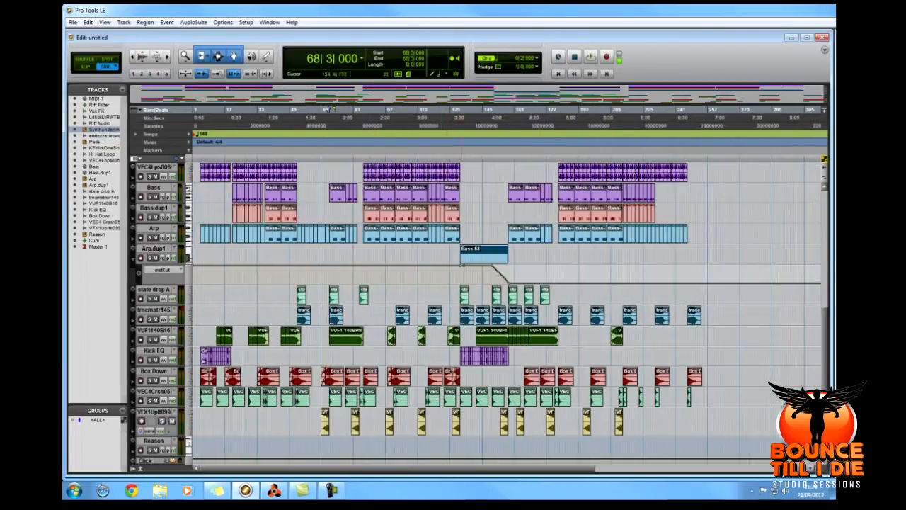
scroll(328, 110, "up", 4)
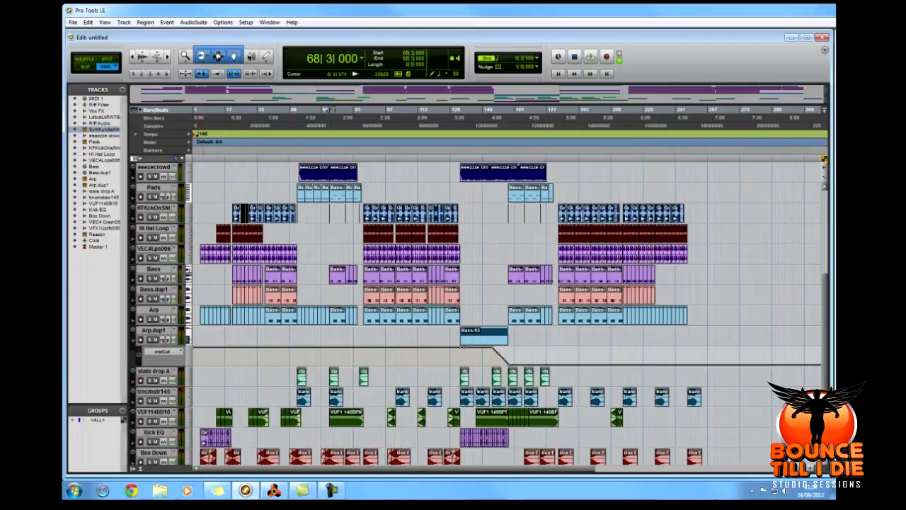
Play the second drop from 114|1|000 while looking over its drum, bass, arp and effects tracks.
left_click(386, 111)
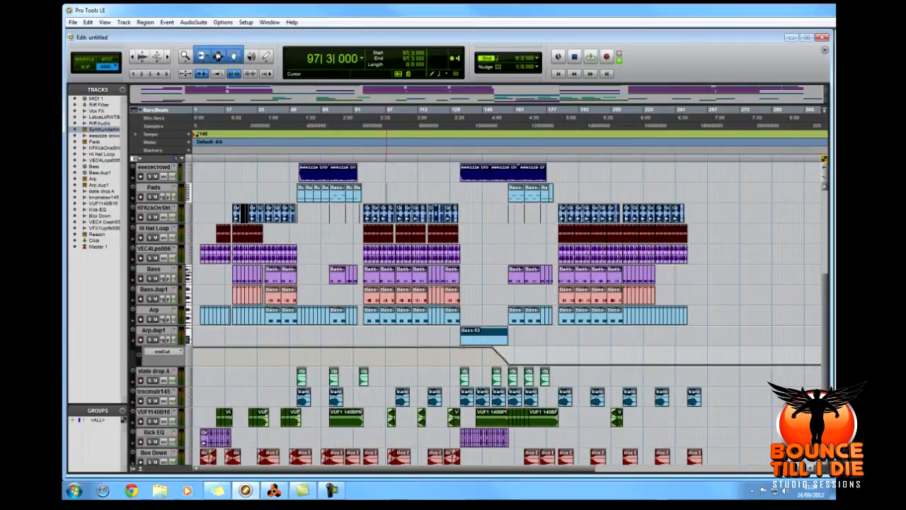
left_click(408, 110)
left_click(422, 110)
key("space")
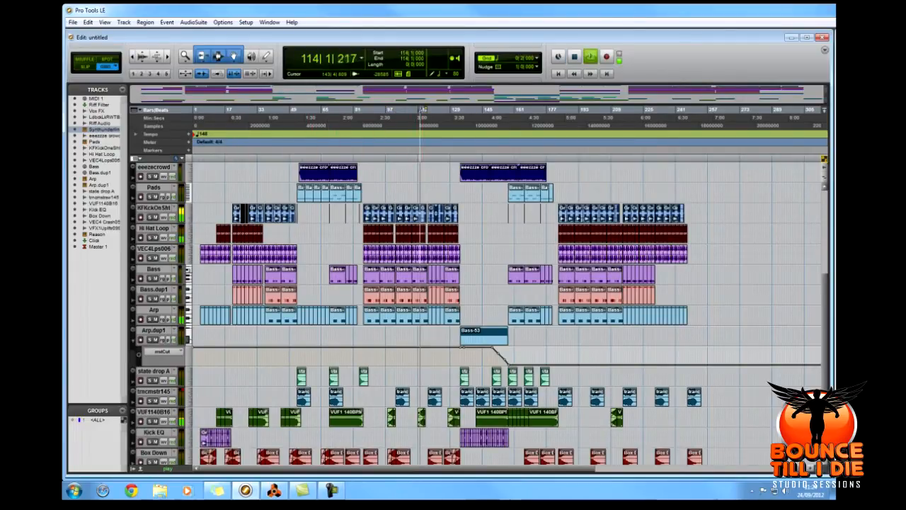
key("t")
key("t")
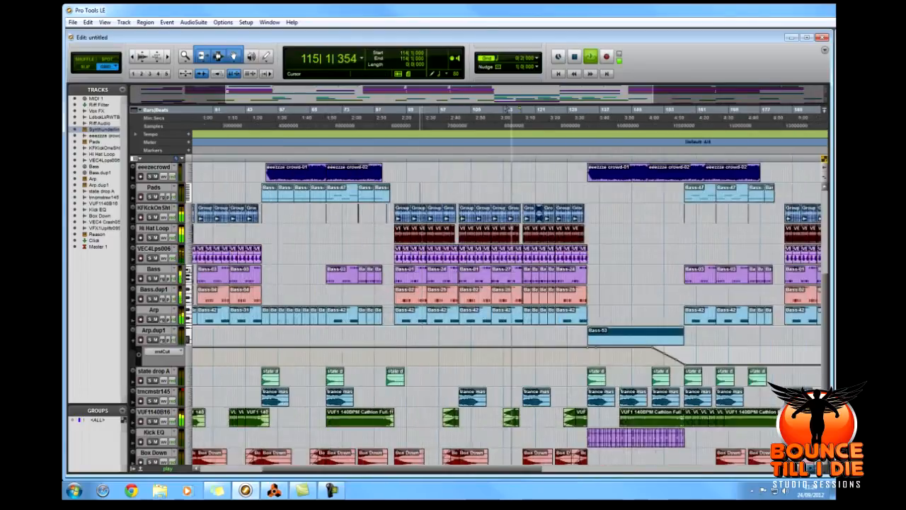
left_click_drag(431, 469, 486, 468)
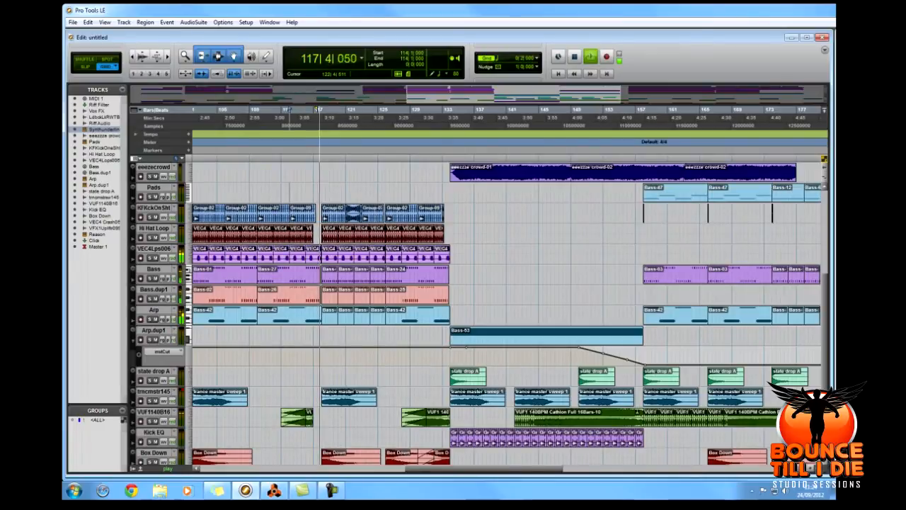
scroll(479, 315, "down", 4)
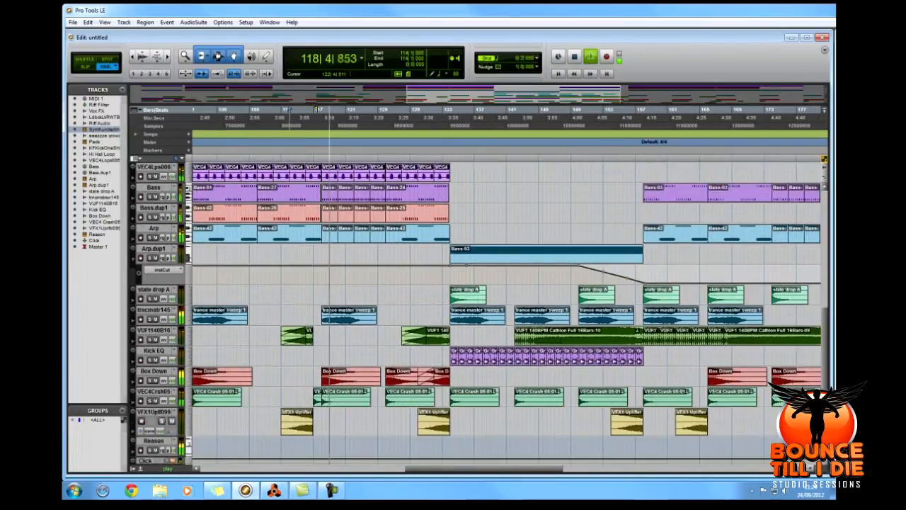
scroll(479, 315, "up", 9)
key("space")
Select the Vox FX clip at 117|4|000, check positions 125|1|000 and 132|3|000, and briefly start and stop playback.
left_click(350, 183)
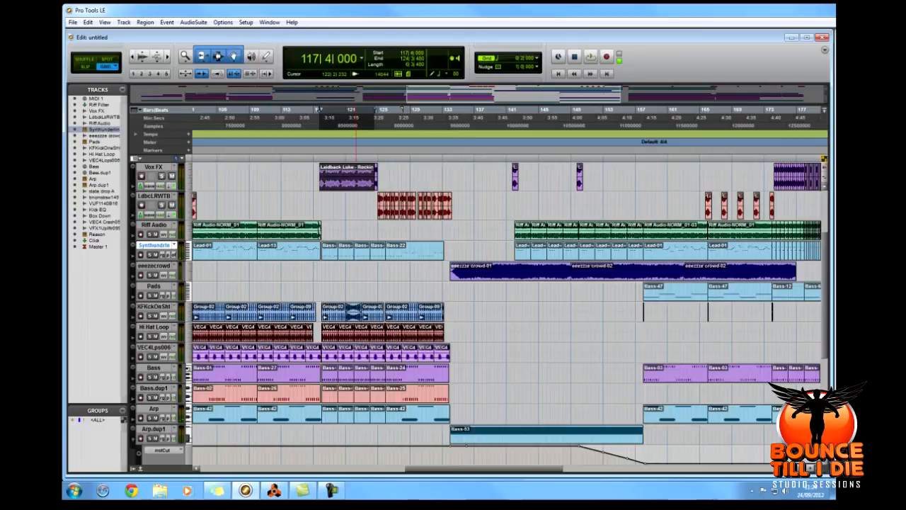
left_click(381, 182)
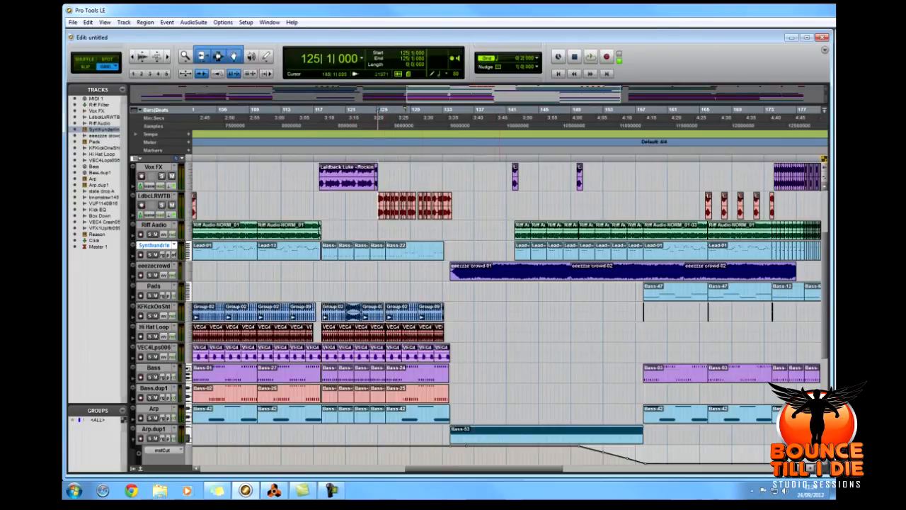
left_click(437, 181)
key("space")
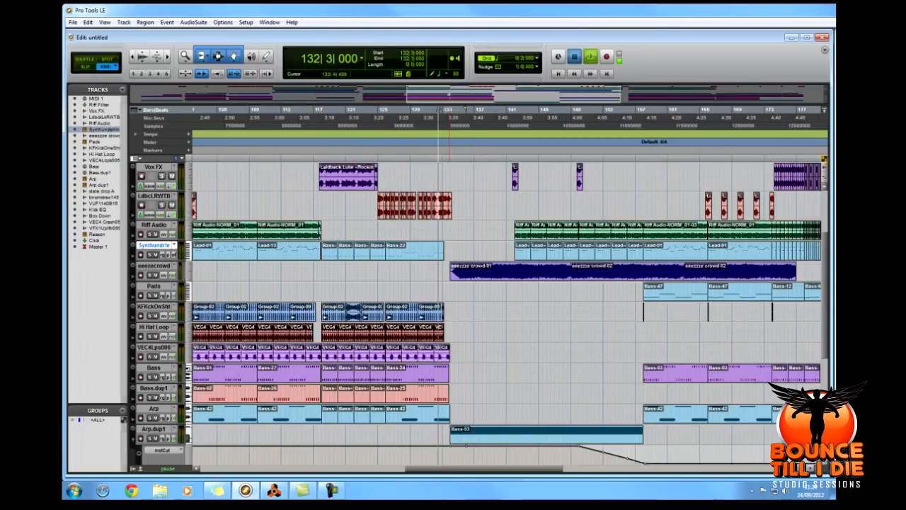
key("space")
Examine the second breakdown's filter automation, select the Bass-53 clip on Arp.dup1, and place the play position at 133|3|000.
scroll(670, 312, "down", 3)
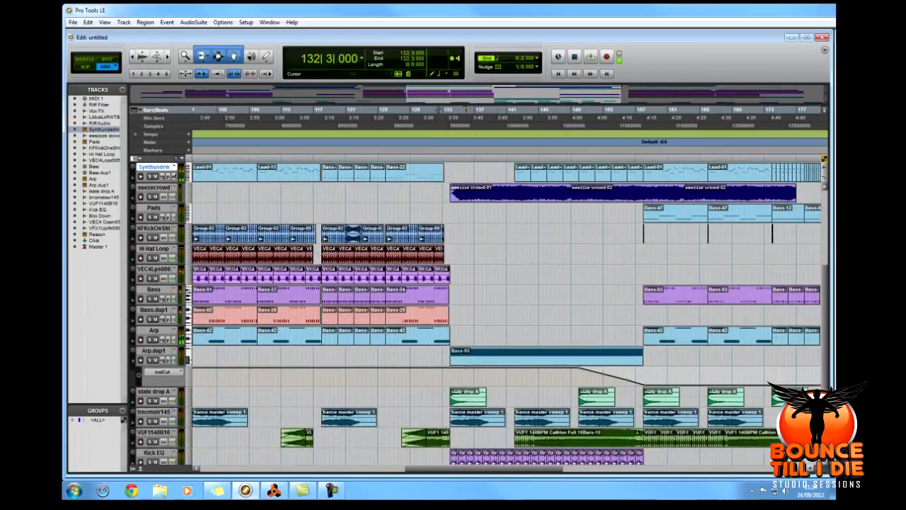
scroll(507, 311, "right", 1)
scroll(507, 311, "up", 4)
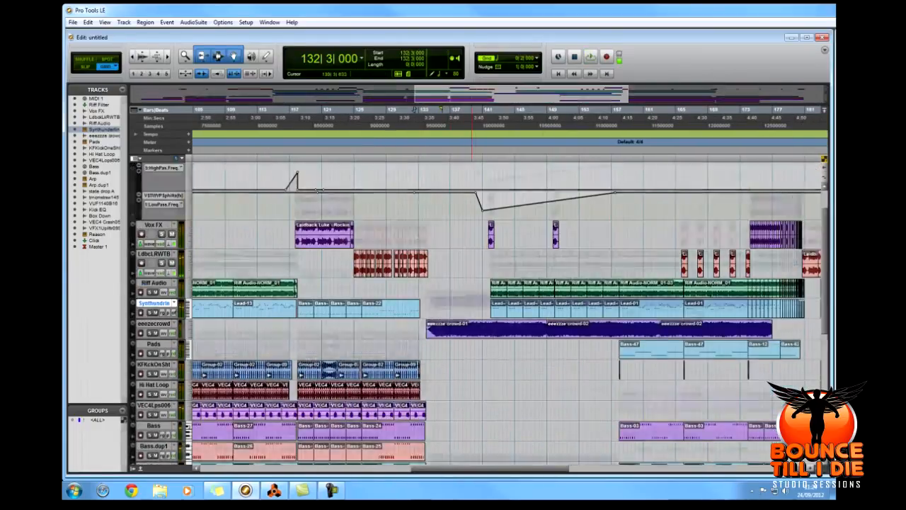
scroll(472, 311, "down", 4)
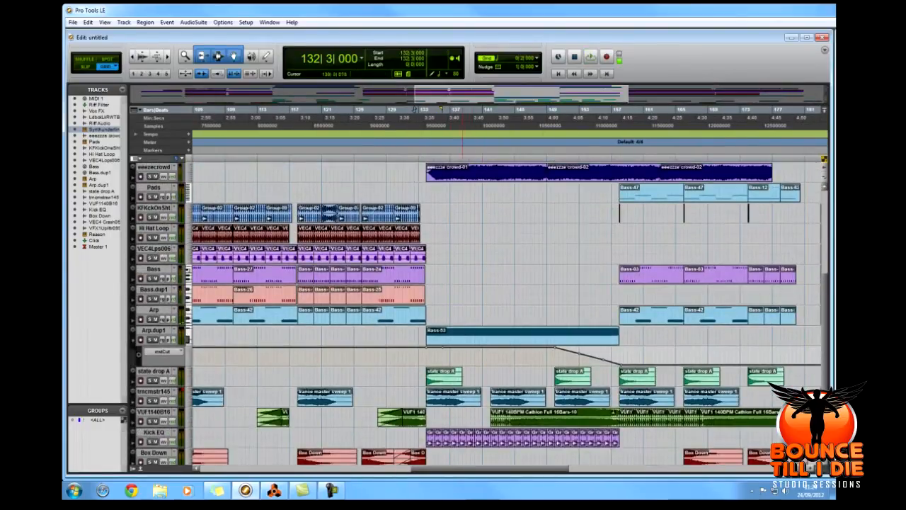
left_click(494, 340)
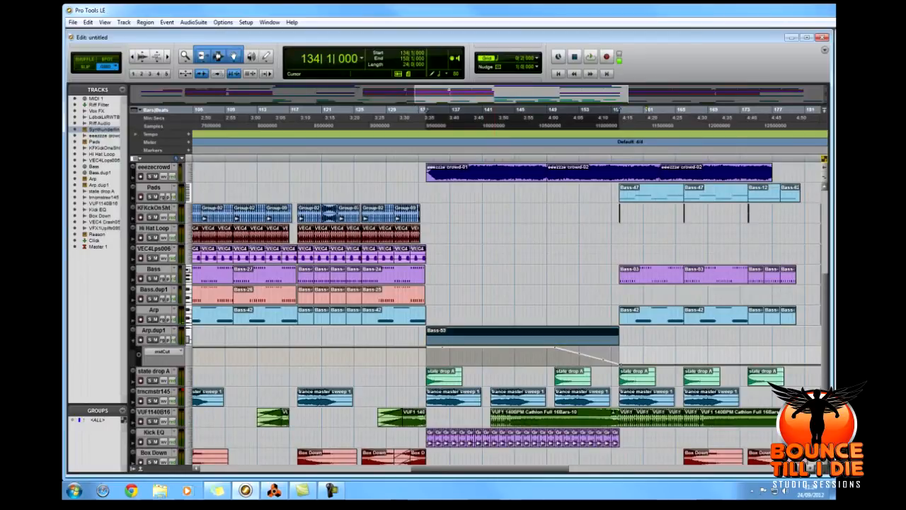
left_click(424, 337)
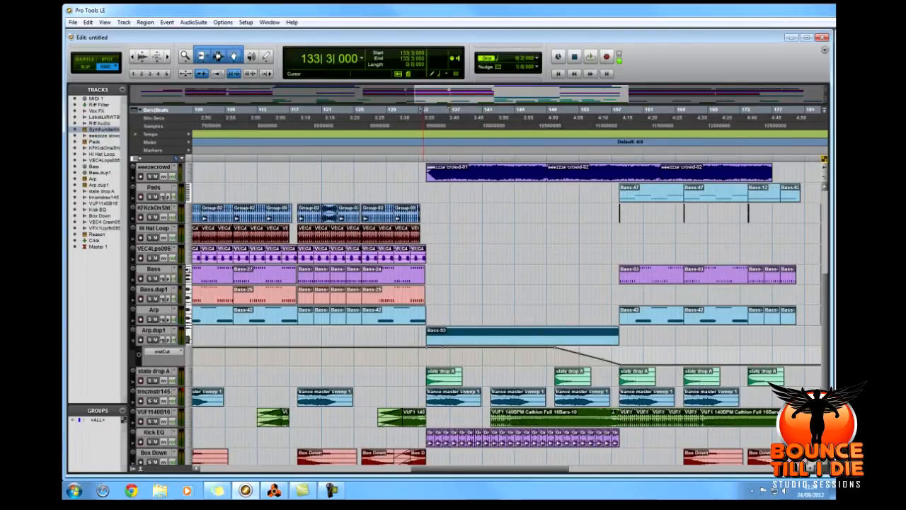
Show the reFX Nexus 2 instrument on Arp.dup1 with its SQ True Benassi preset in the library and modulation views, and close it.
left_click(153, 330)
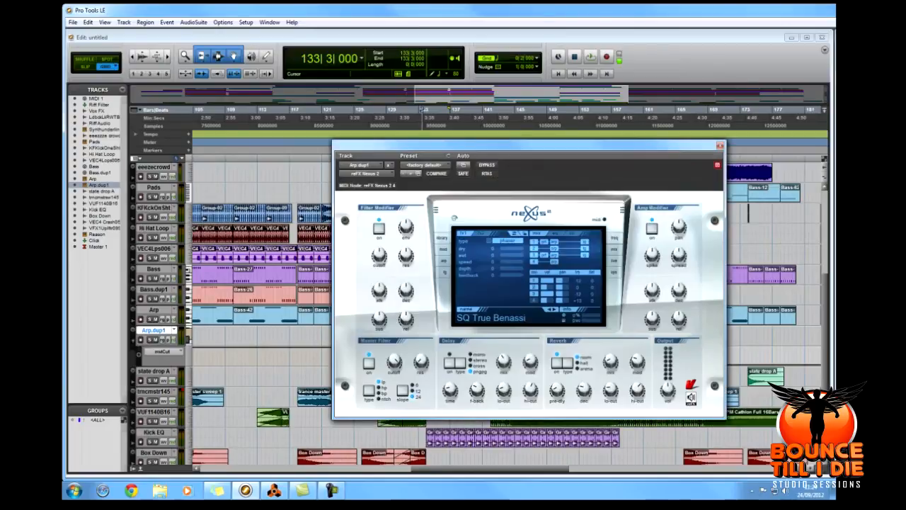
left_click_drag(528, 145, 515, 147)
left_click(430, 240)
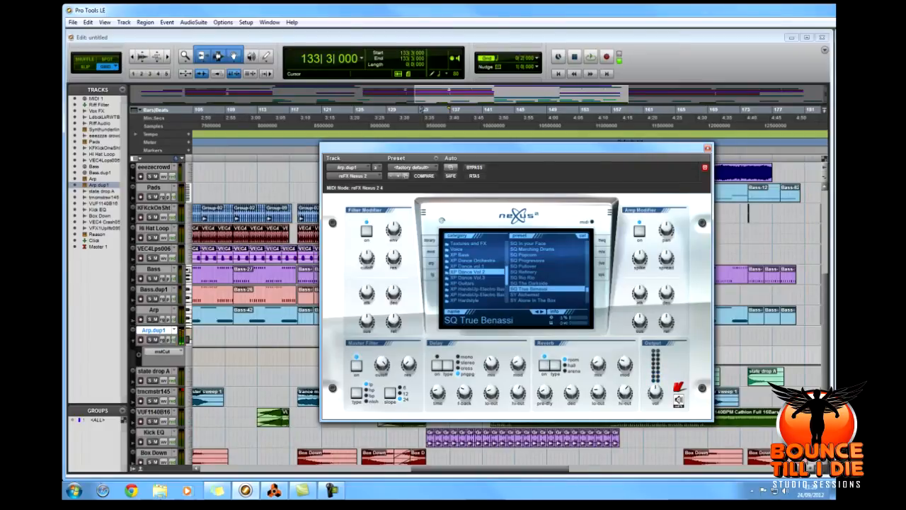
left_click(601, 252)
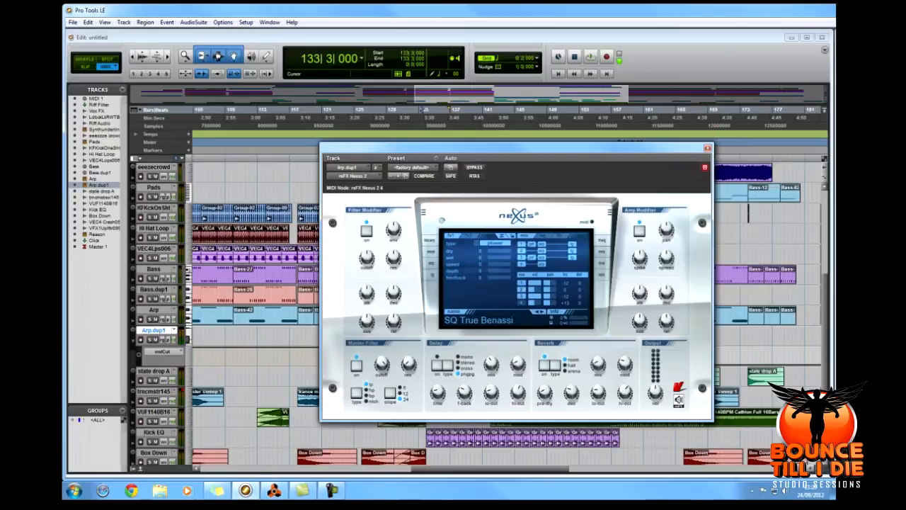
left_click(430, 240)
left_click(707, 148)
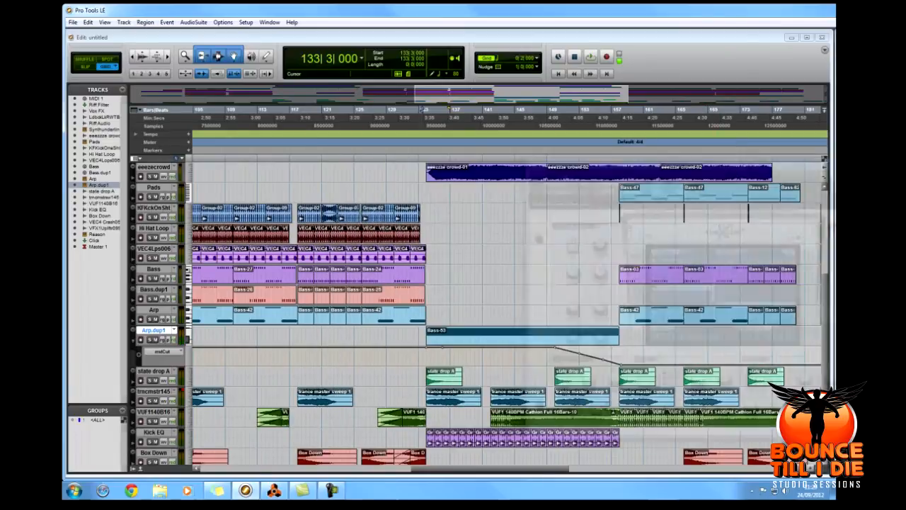
Play the start of the second breakdown from 133|1|000, and audition the Kick EQ and Arp.dup1 parts from 135|1|000.
left_click(421, 111)
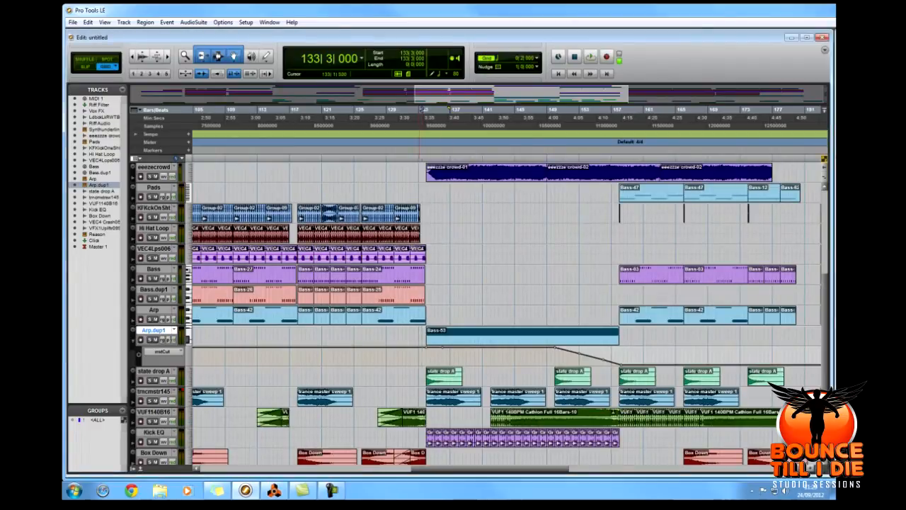
key("space")
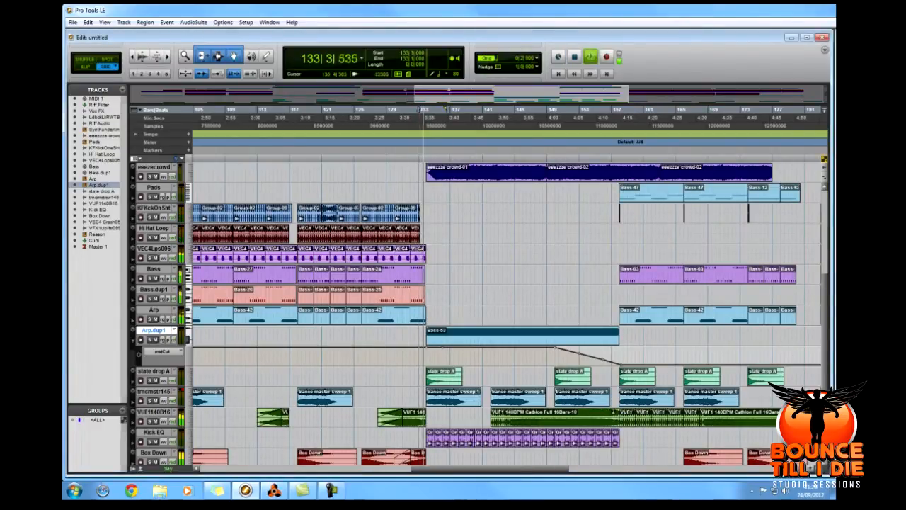
scroll(452, 305, "right", 3)
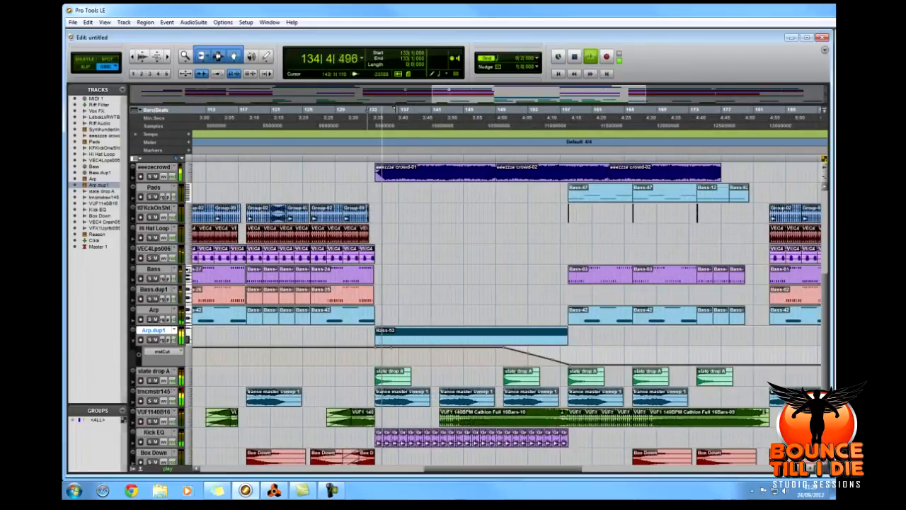
scroll(451, 305, "down", 3)
key("space")
left_click(149, 381)
key("space")
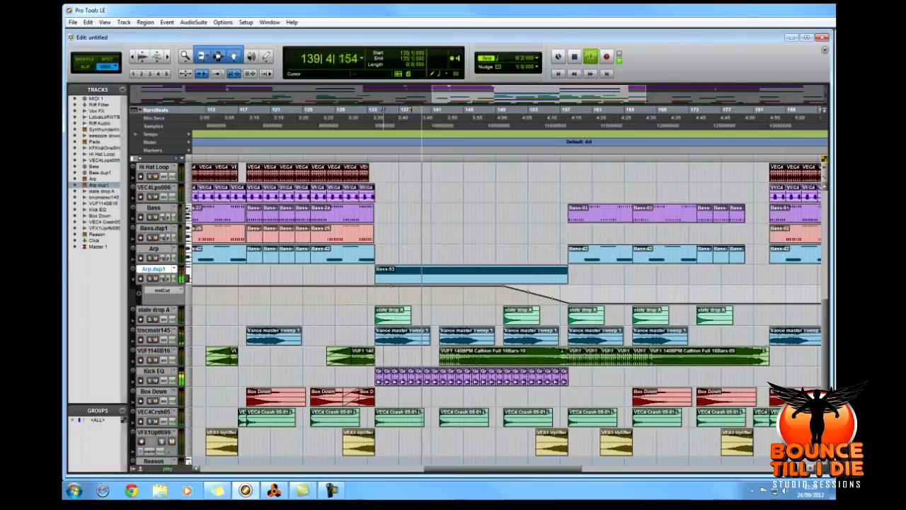
Examine the second breakdown's riff clips and Riff Filter low-pass automation during playback, and stop playback.
scroll(468, 311, "up", 3)
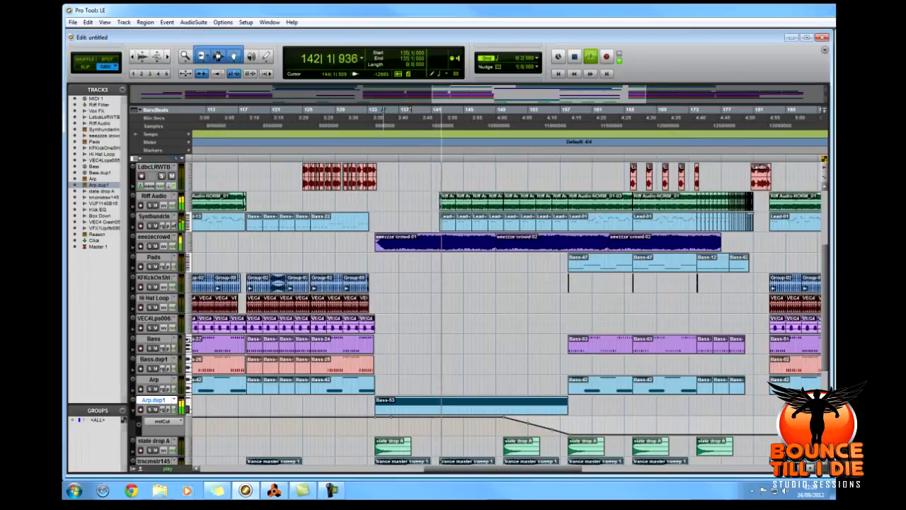
scroll(474, 311, "up", 2)
scroll(475, 312, "up", 1)
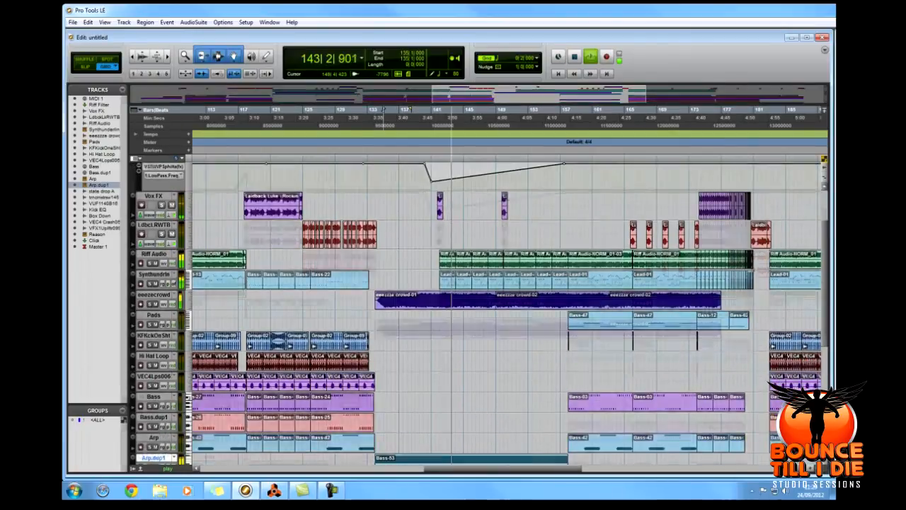
key("space")
key("space")
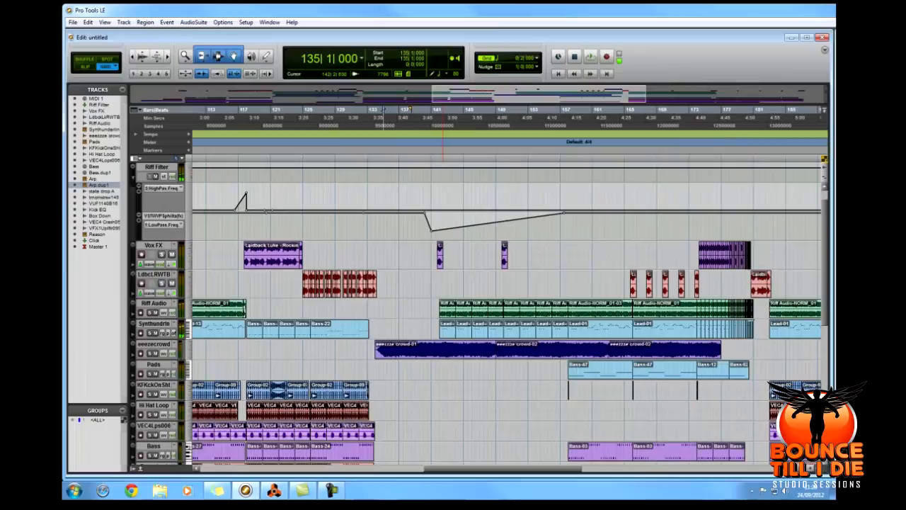
Place the play position at 141|3|000 and audition the filtered Riff Audio and synth clips in the second breakdown.
scroll(474, 311, "down", 3)
scroll(474, 311, "up", 3)
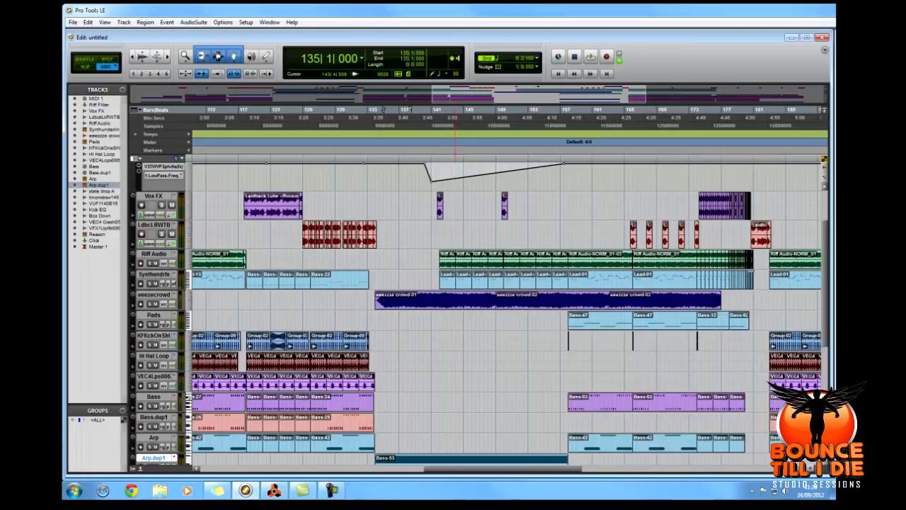
left_click(436, 340)
key("space")
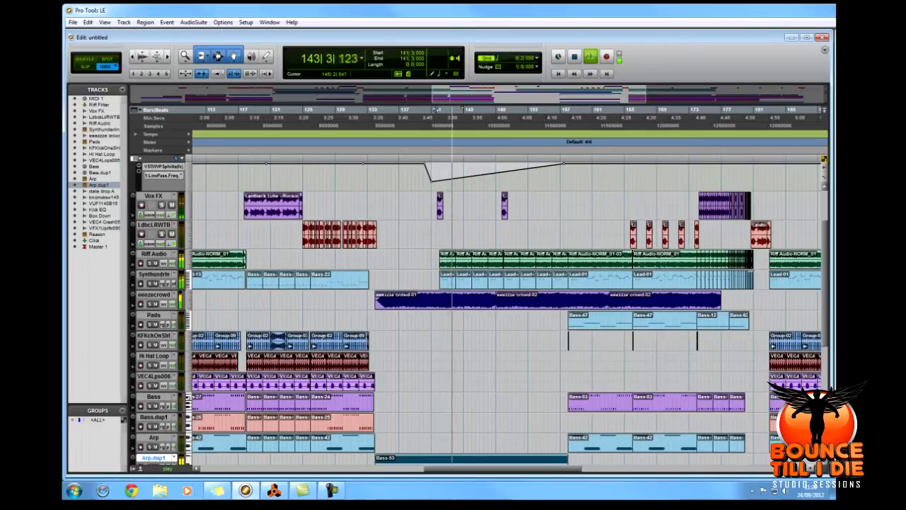
key("space")
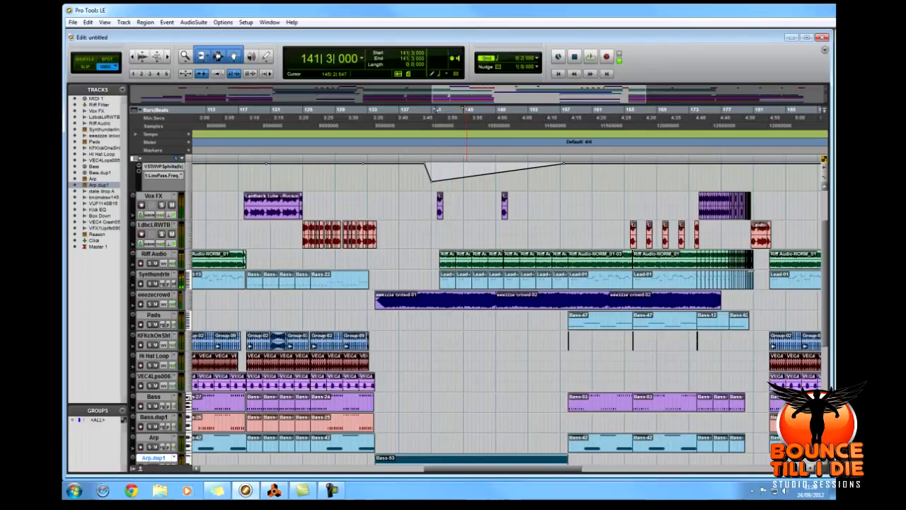
Play the end of the second breakdown and the drop from 178|3|000, and stop playback.
key("space")
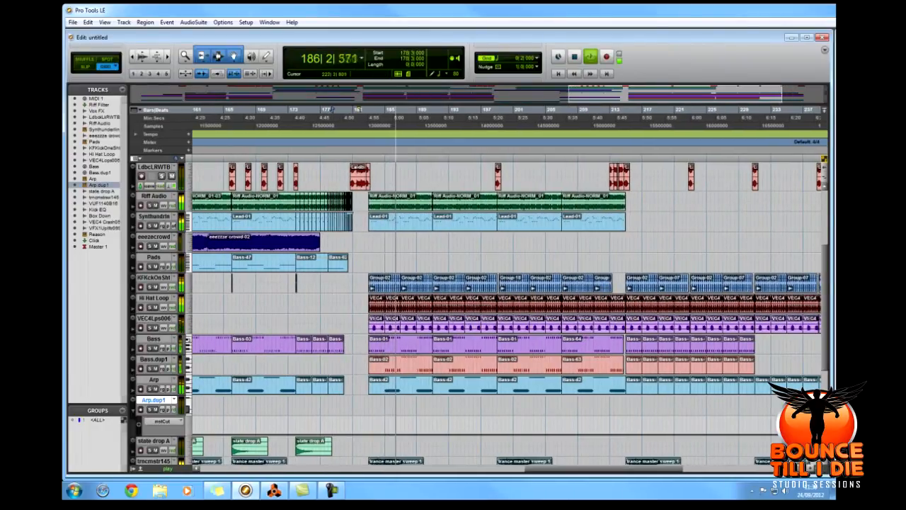
scroll(461, 262, "up", 3)
key("space")
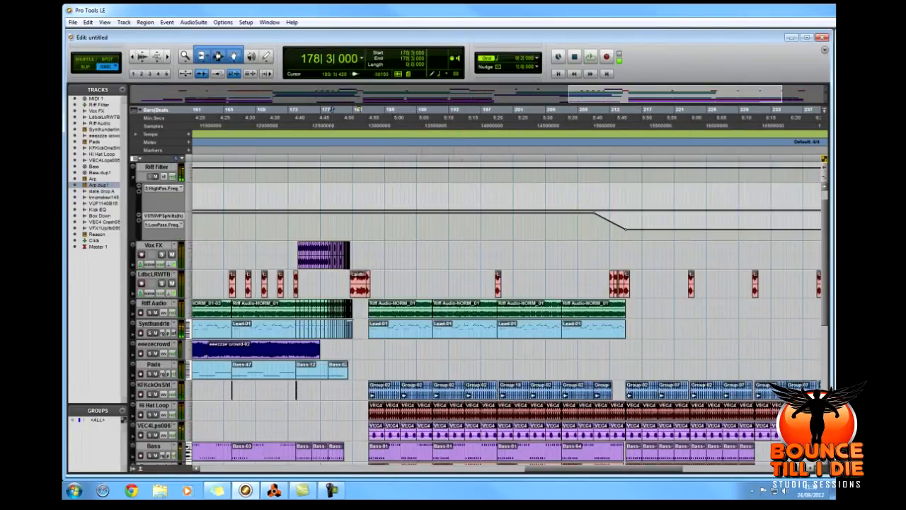
Place the play position at 211|3|000 and 210|3|000, and examine the Riff Filter low-pass automation and clips around the outro's start.
scroll(474, 312, "down", 3)
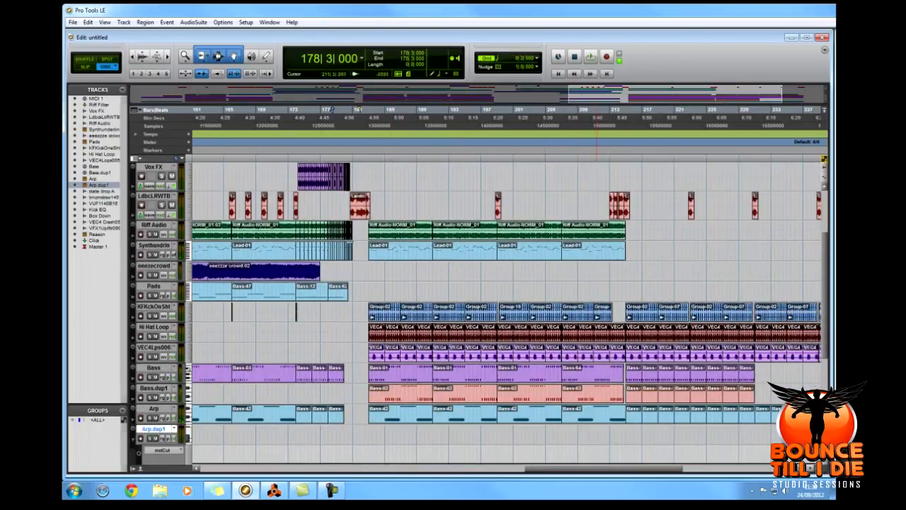
left_click(598, 116)
scroll(599, 114, "up", 3)
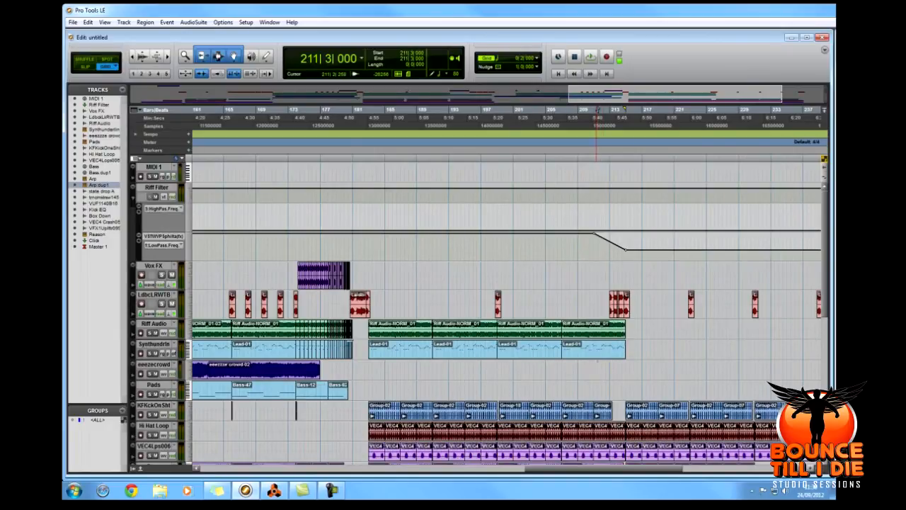
left_click(591, 304)
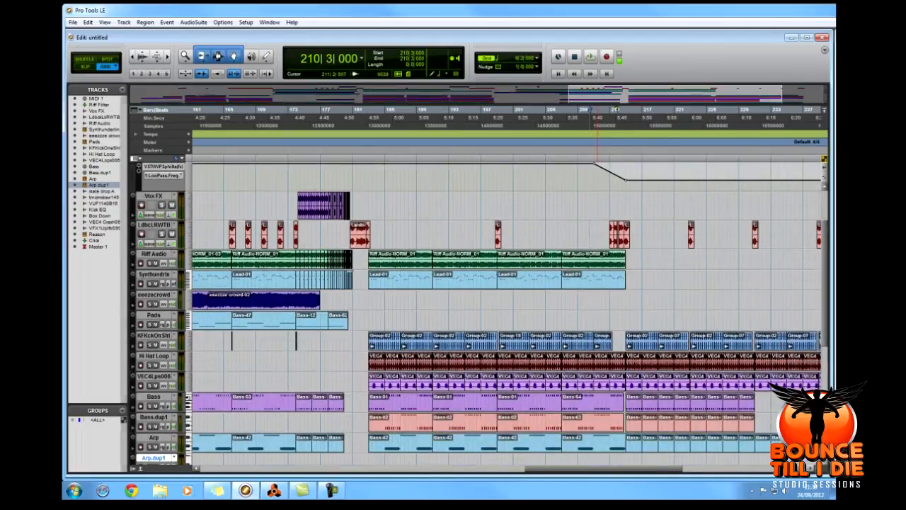
scroll(480, 311, "down", 1)
scroll(503, 439, "right", 2)
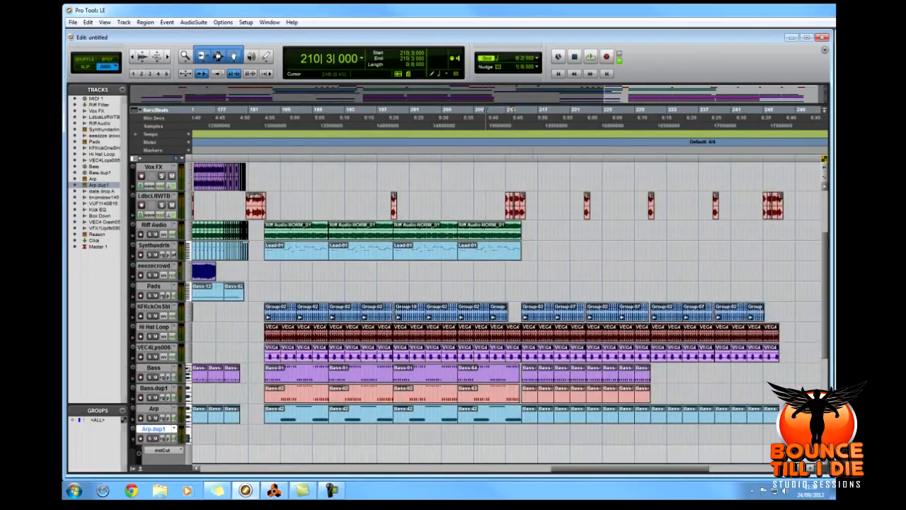
scroll(499, 439, "up", 3)
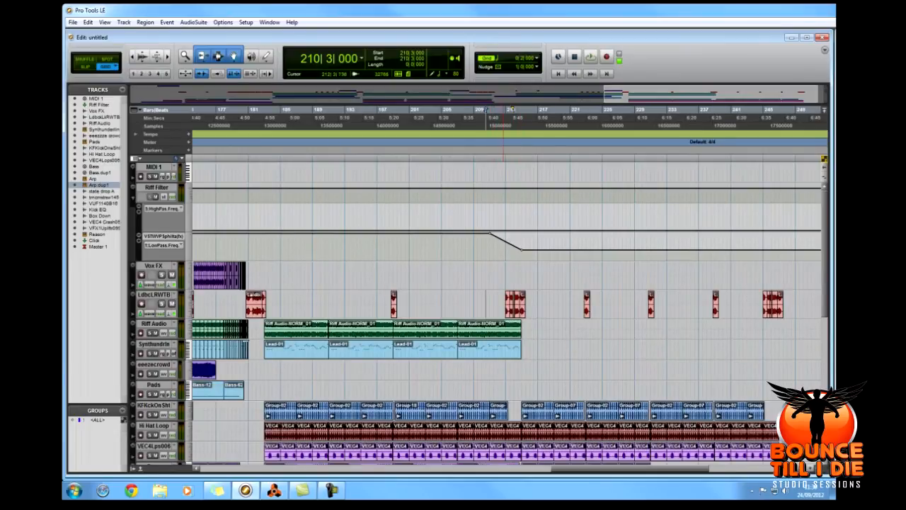
scroll(503, 439, "down", 6)
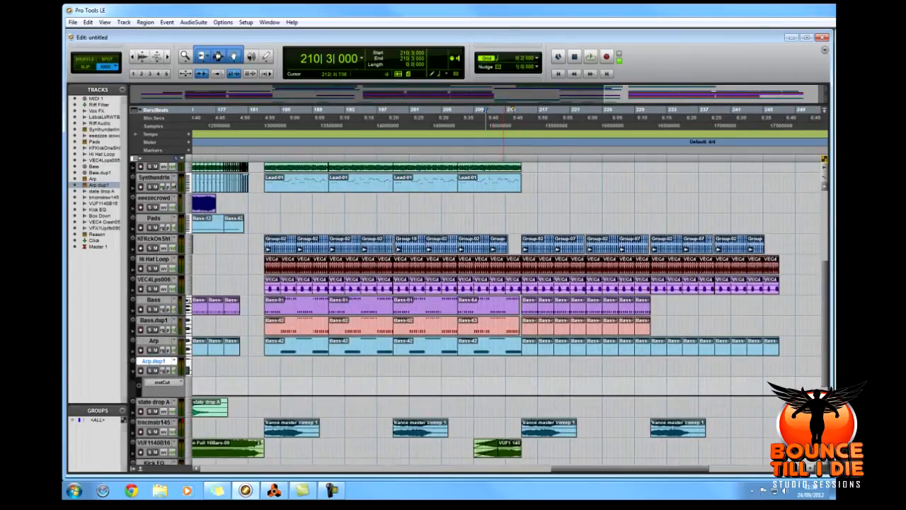
Audition the transition into the outro from 213|1|000, and restart playback from 212|3|000.
scroll(479, 312, "down", 1)
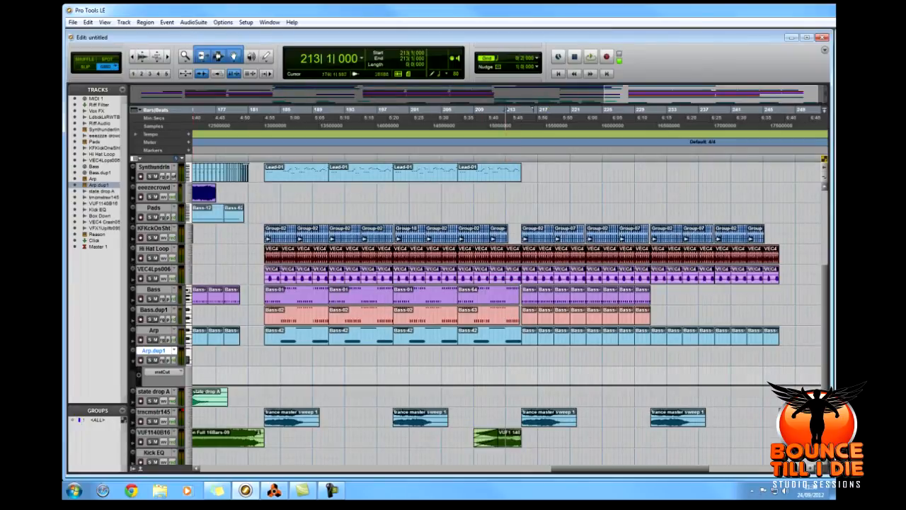
key("space")
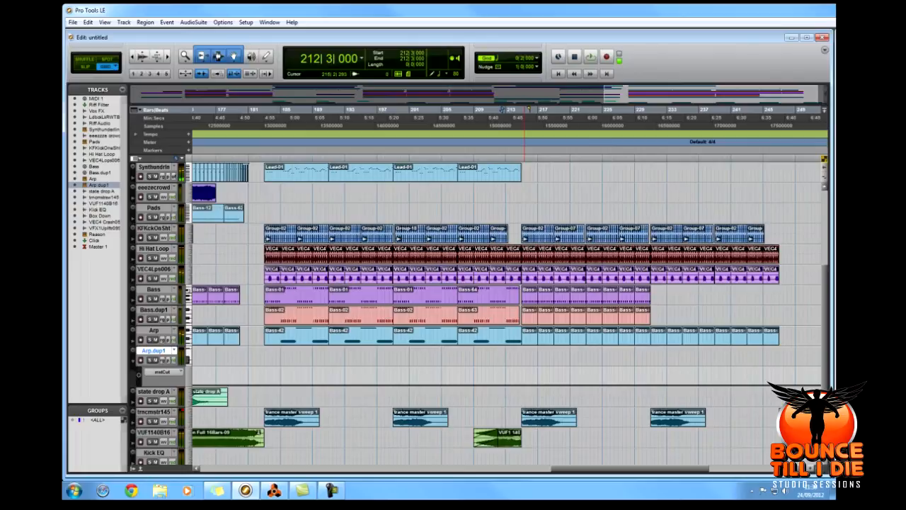
scroll(479, 311, "up", 5)
key("space")
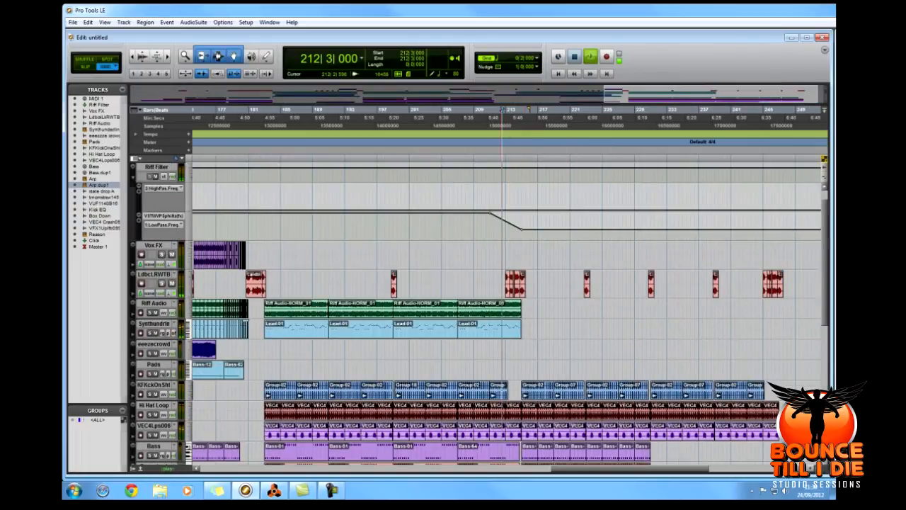
Examine the outro's drum, bass and arp clips and its filter automation during playback, and stop playback.
scroll(479, 311, "down", 5)
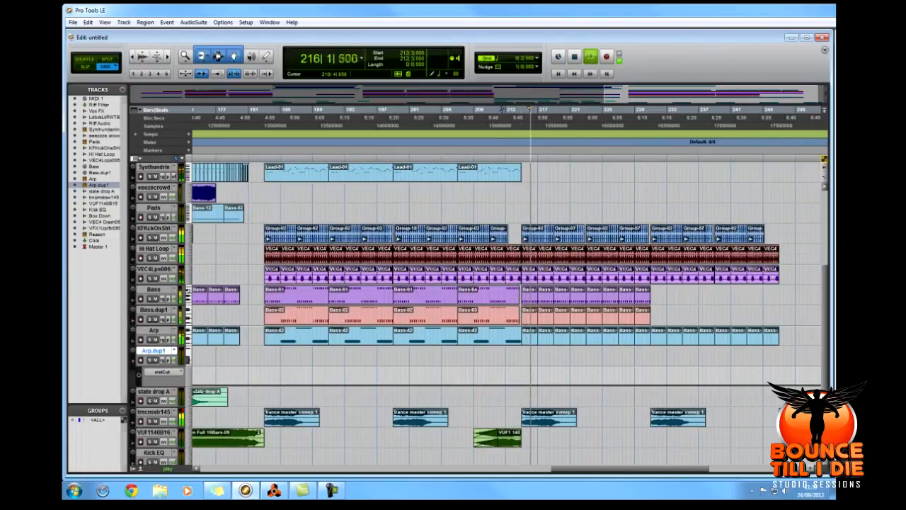
scroll(508, 312, "right", 5)
scroll(508, 312, "left", 3)
scroll(475, 312, "up", 3)
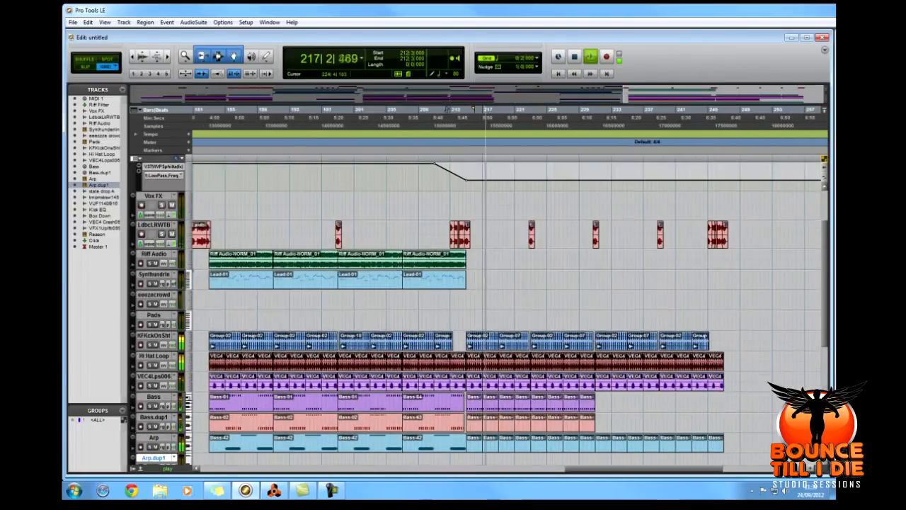
scroll(475, 311, "down", 3)
key("space")
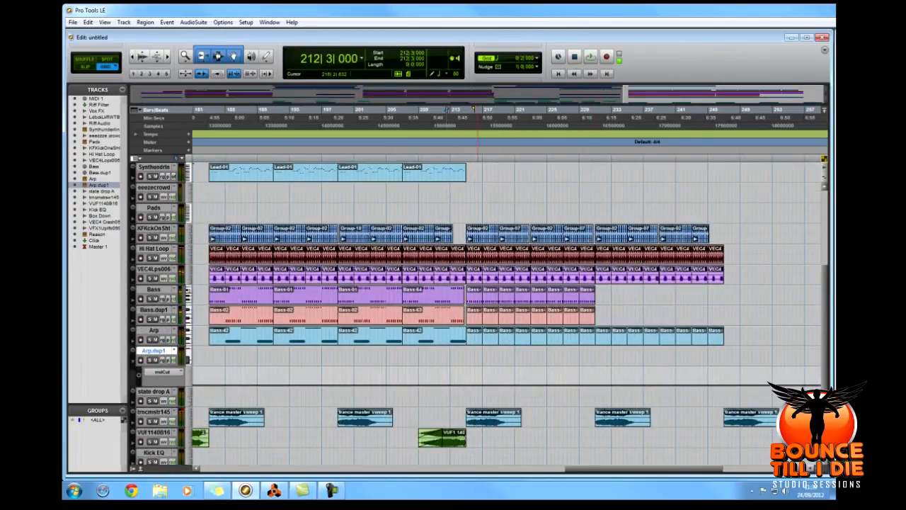
Show the Bass clip at 215|1|000 in the MIDI Editor, close it, and audition the outro from 220|3|000.
double_click(476, 295)
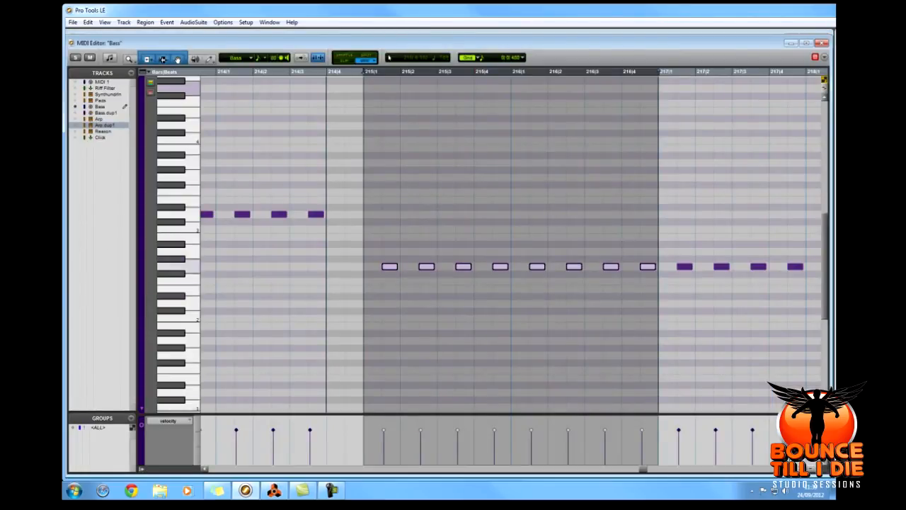
left_click(822, 43)
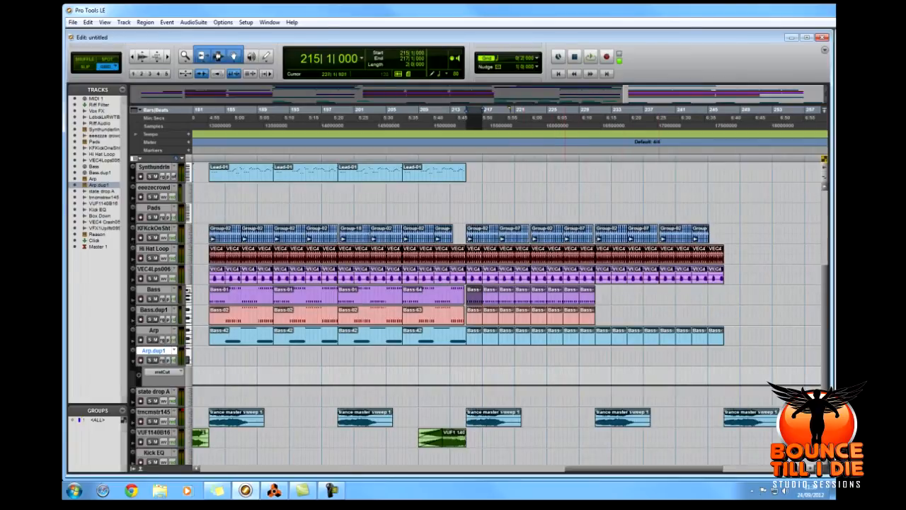
left_click(510, 111)
key("space")
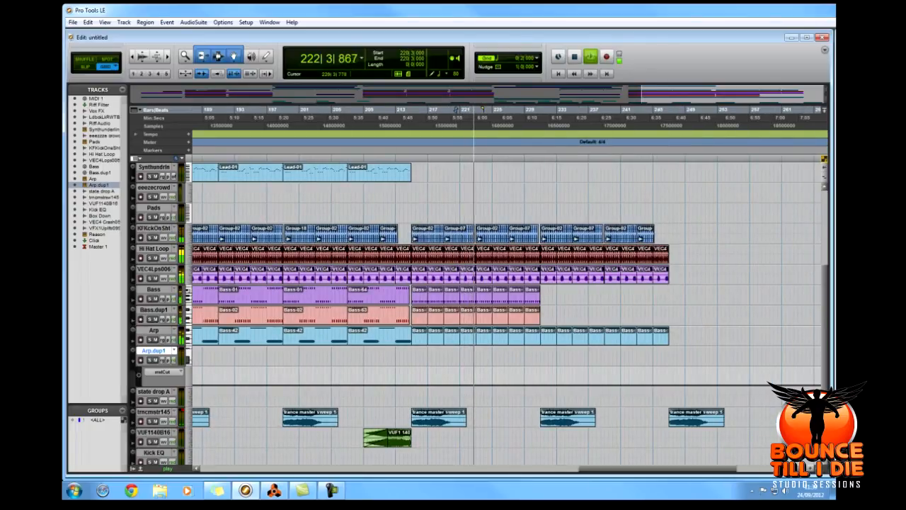
key("space")
Audition the rest of the outro from 229|3|000, 244|3|000 and 246|1|000.
left_click(529, 214)
scroll(529, 213, "up", 3)
scroll(557, 213, "down", 1)
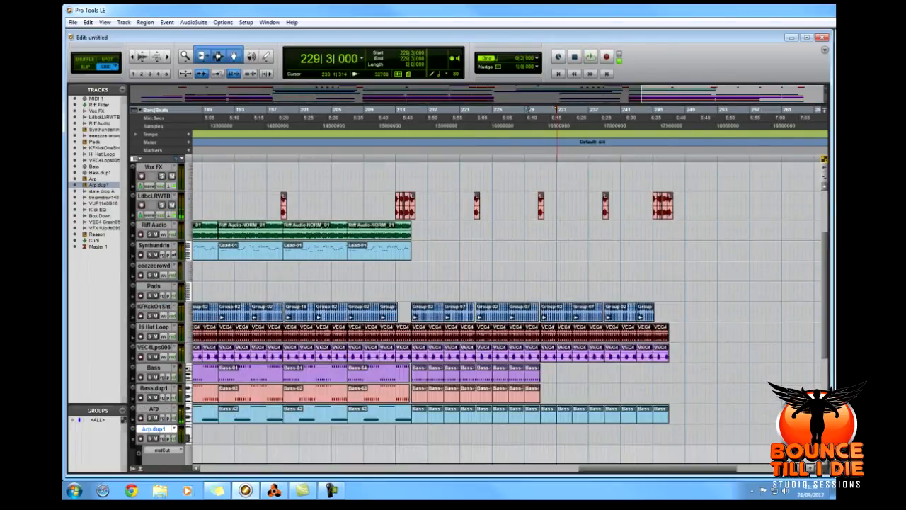
key("space")
scroll(556, 109, "down", 2)
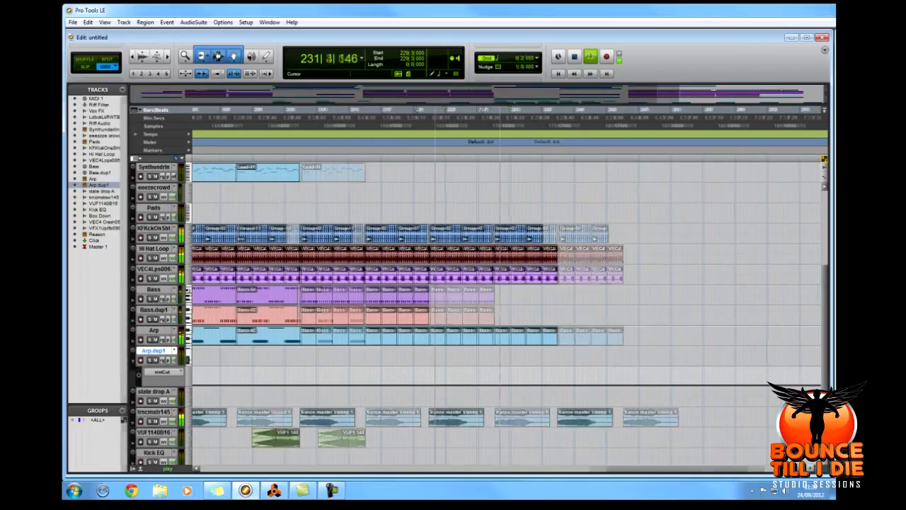
key("space")
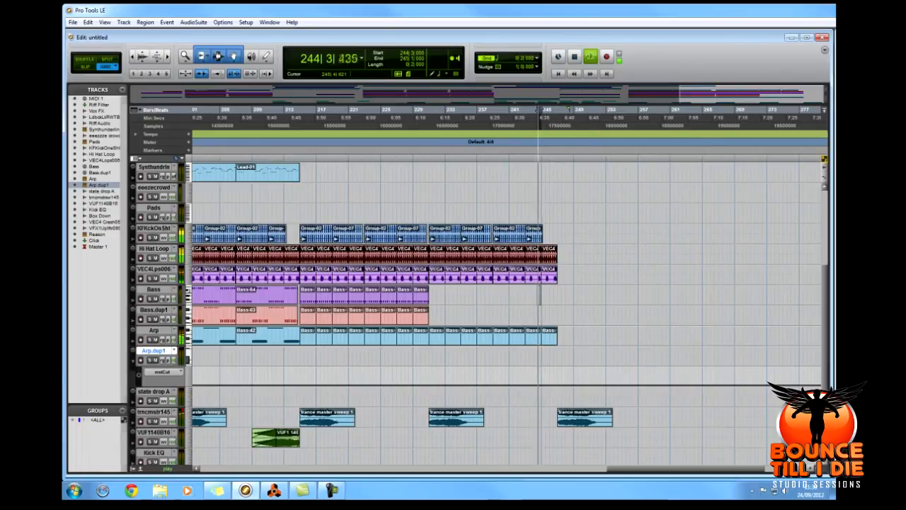
left_click(550, 295)
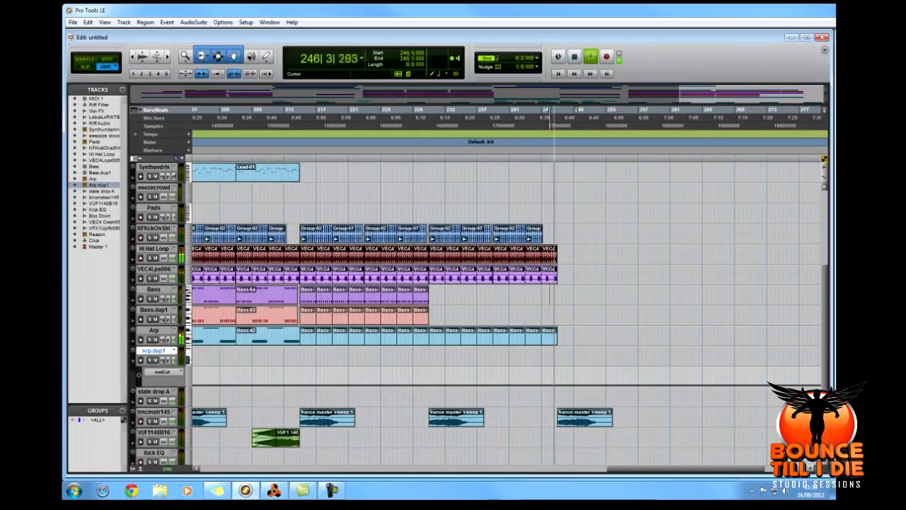